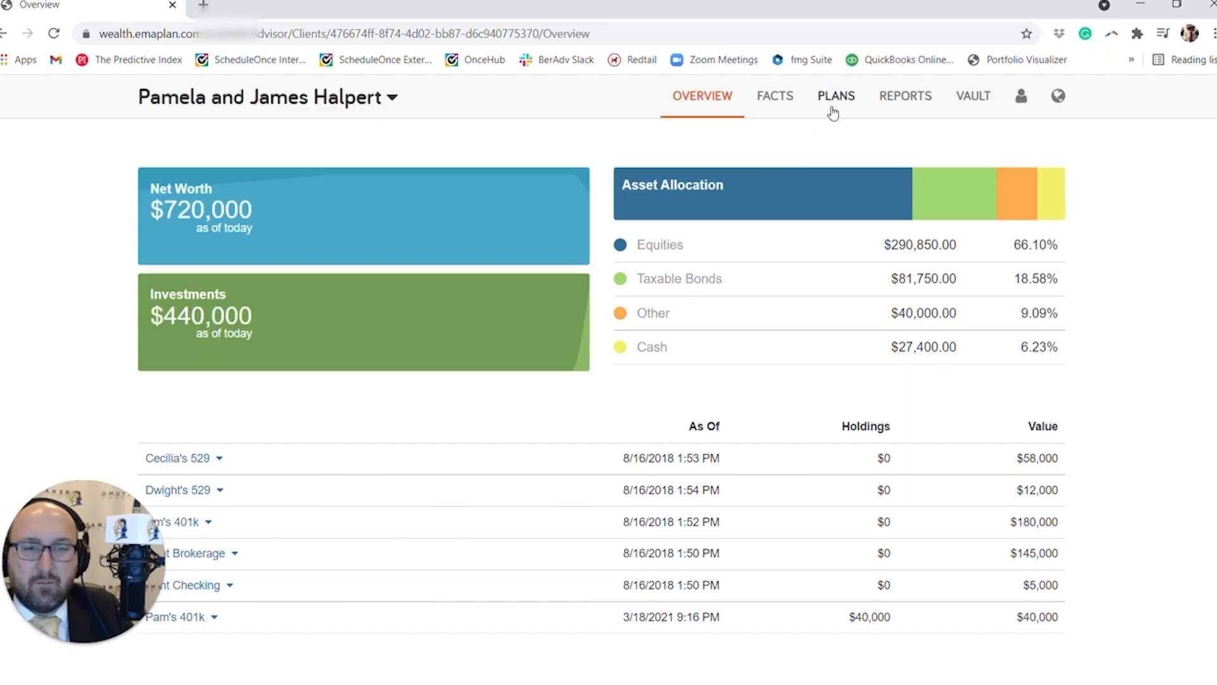
Open the Alternatives 1 scenario in Advanced Planning.
click(832, 108)
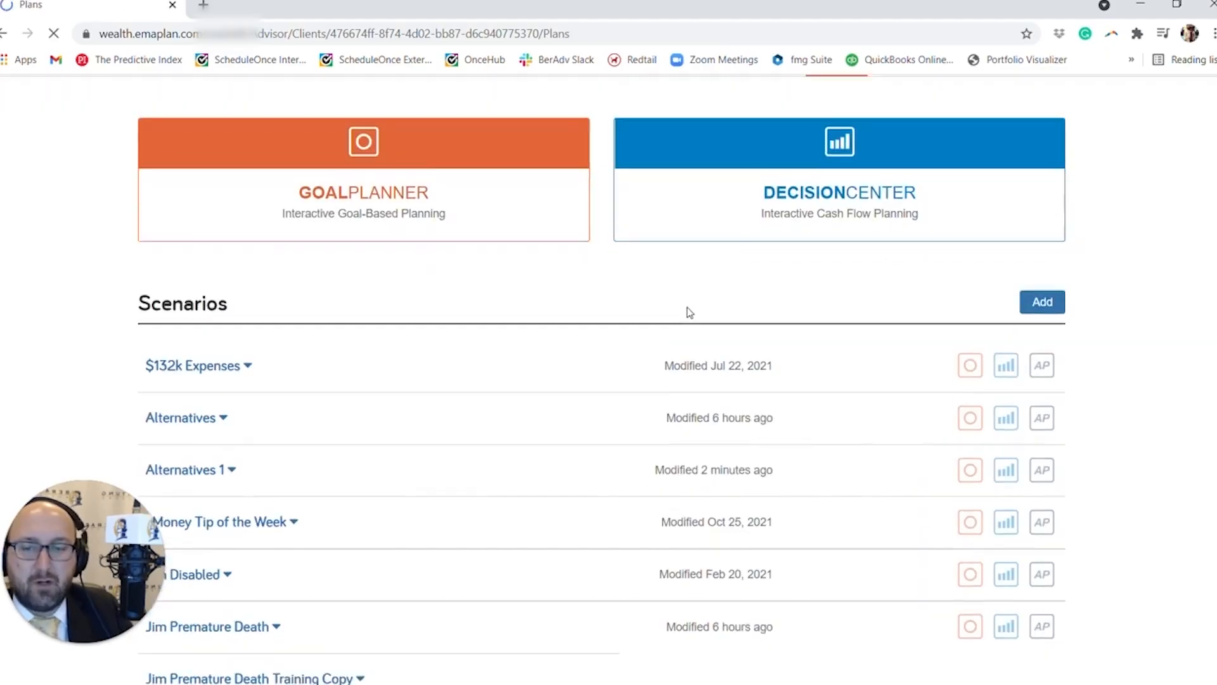
scroll(684, 320, down, 3)
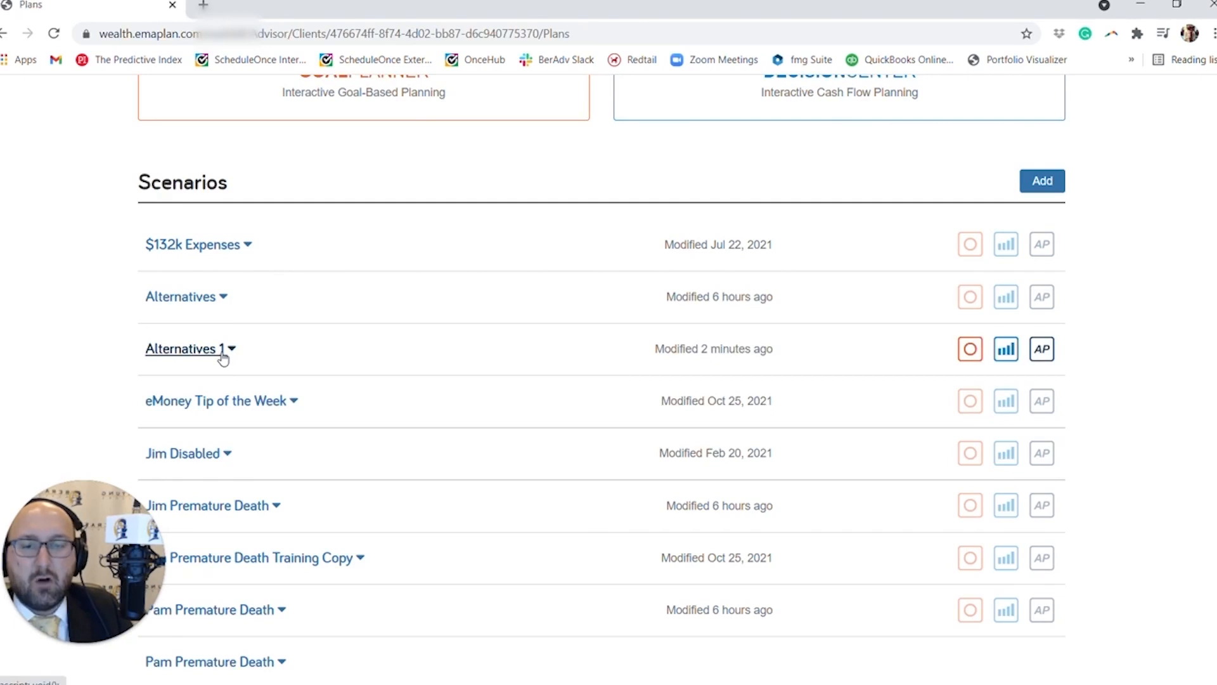
click(1043, 350)
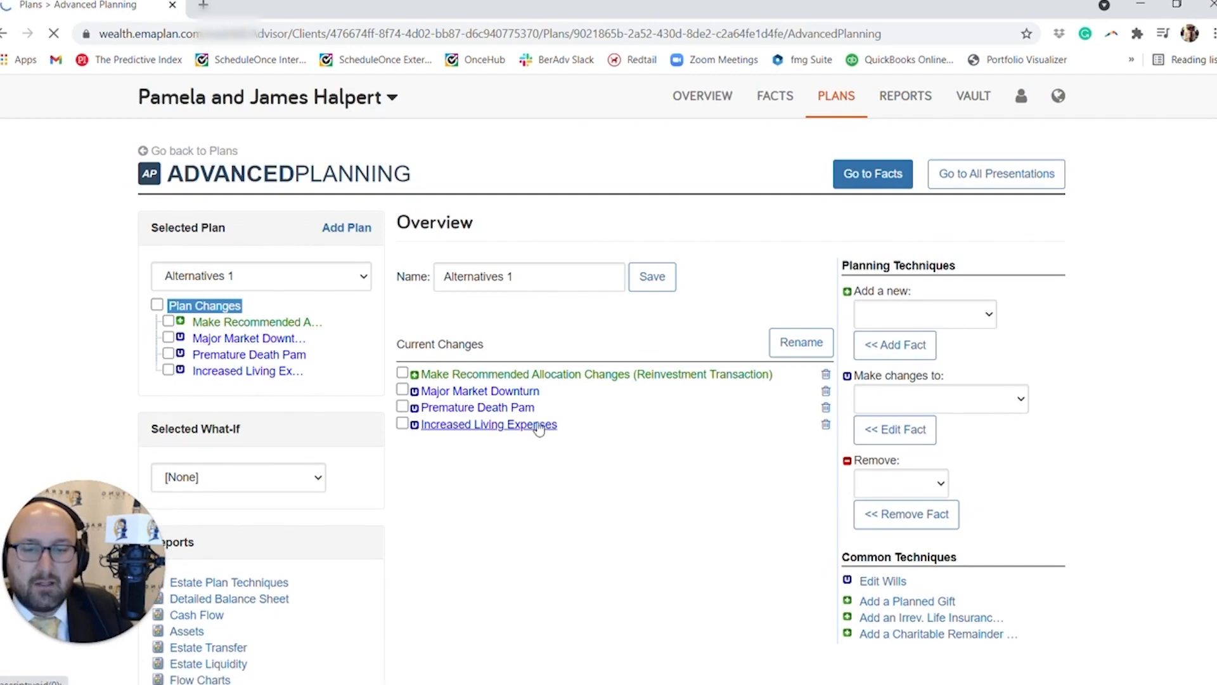
Start a plan change to the qualified retirement asset that is the husband's 401k.
click(974, 403)
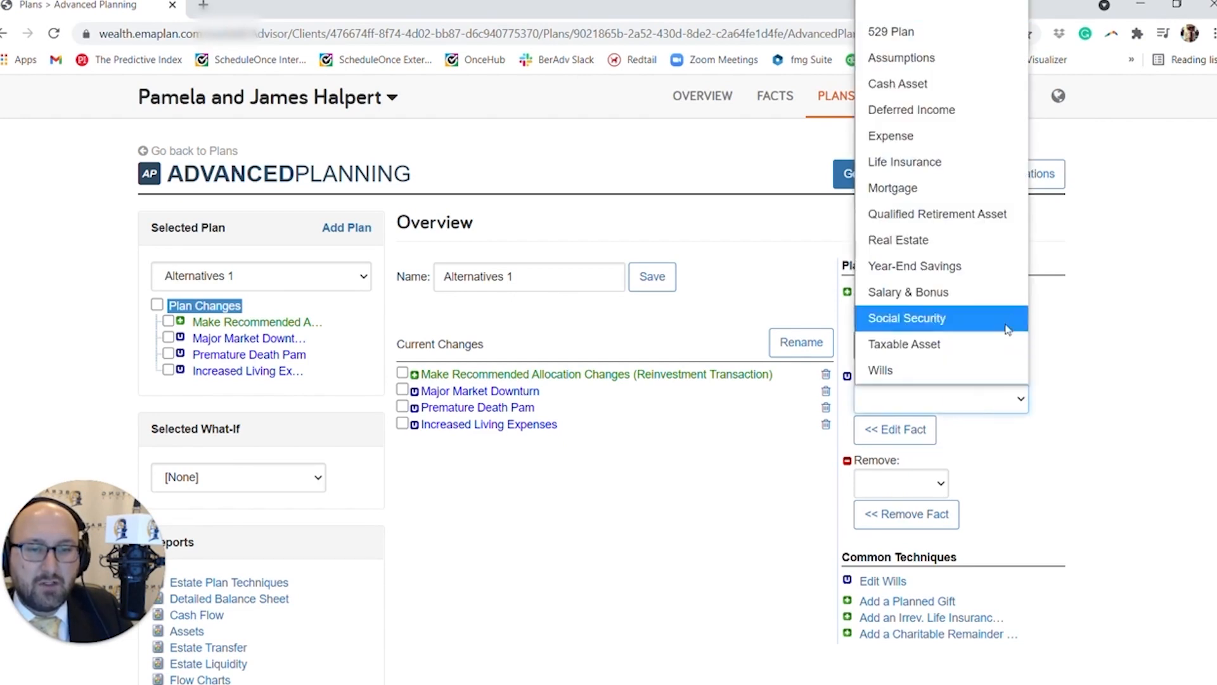
click(997, 215)
click(934, 429)
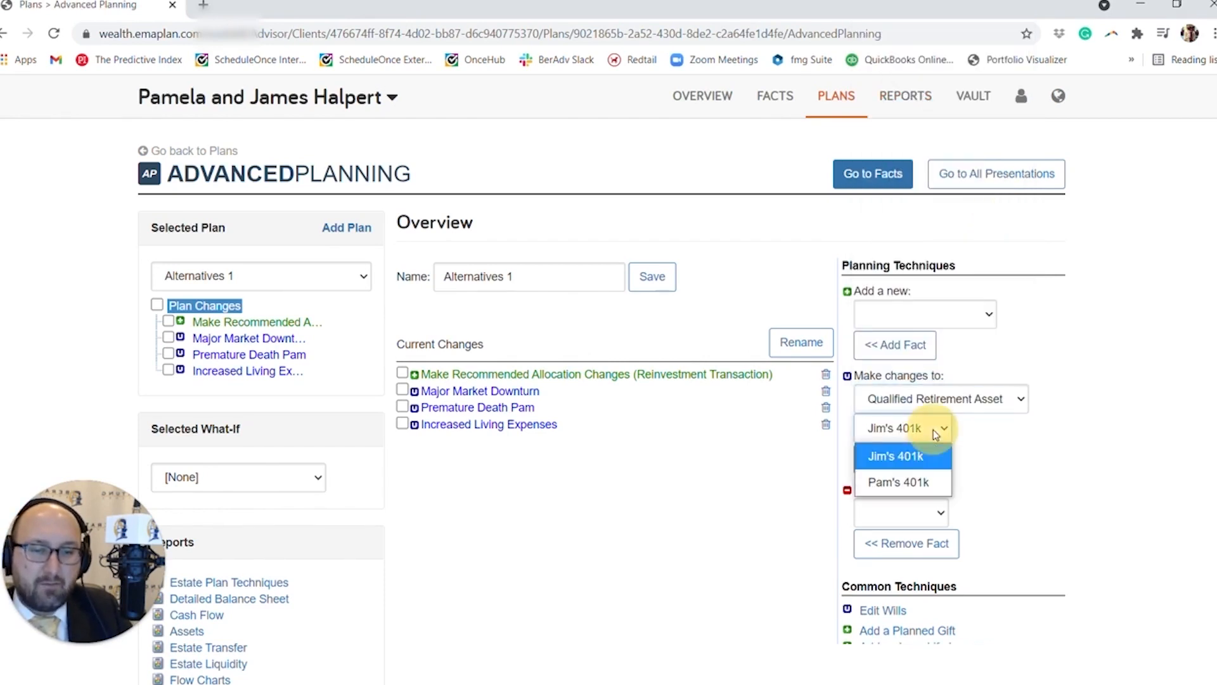
click(907, 456)
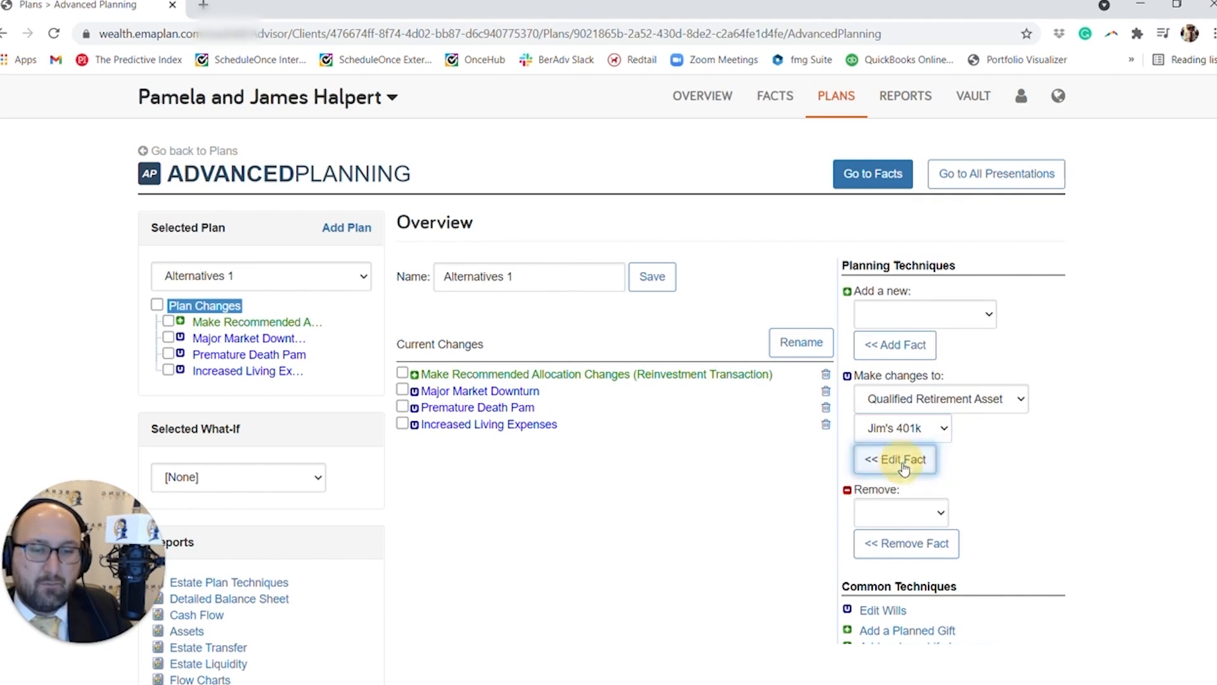
click(904, 463)
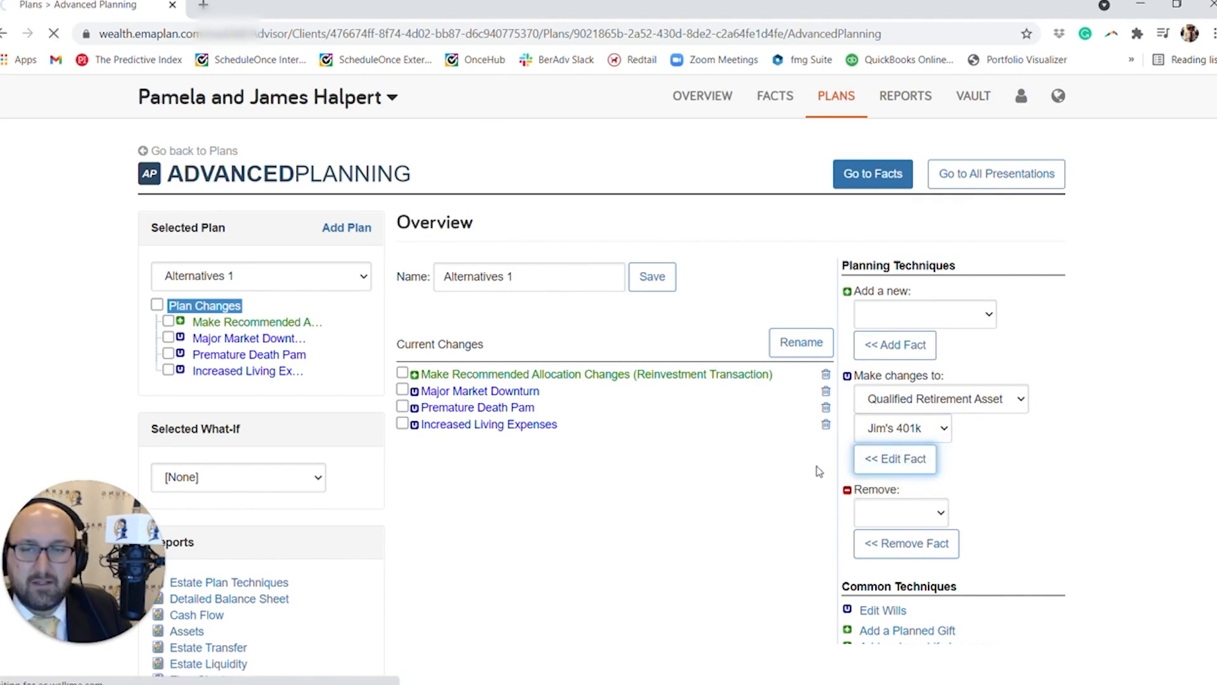
Set the employee contribution to the husband's 401k to 6% of salary and save the change.
click(525, 281)
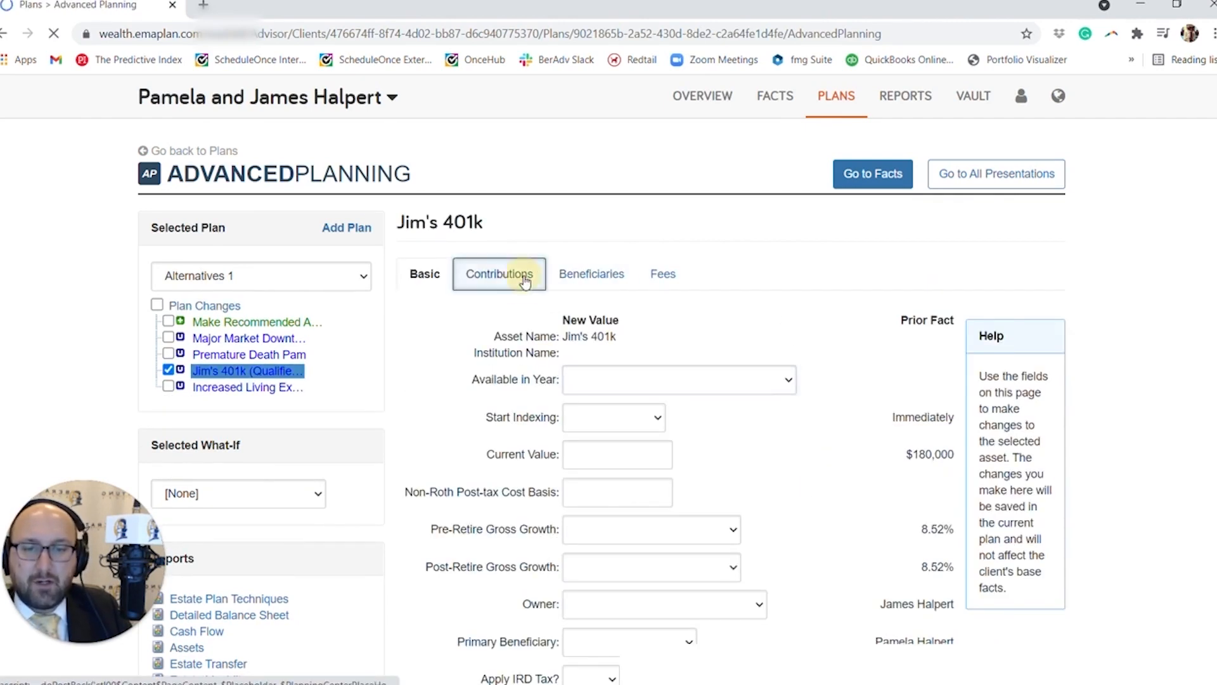
scroll(559, 430, down, 2)
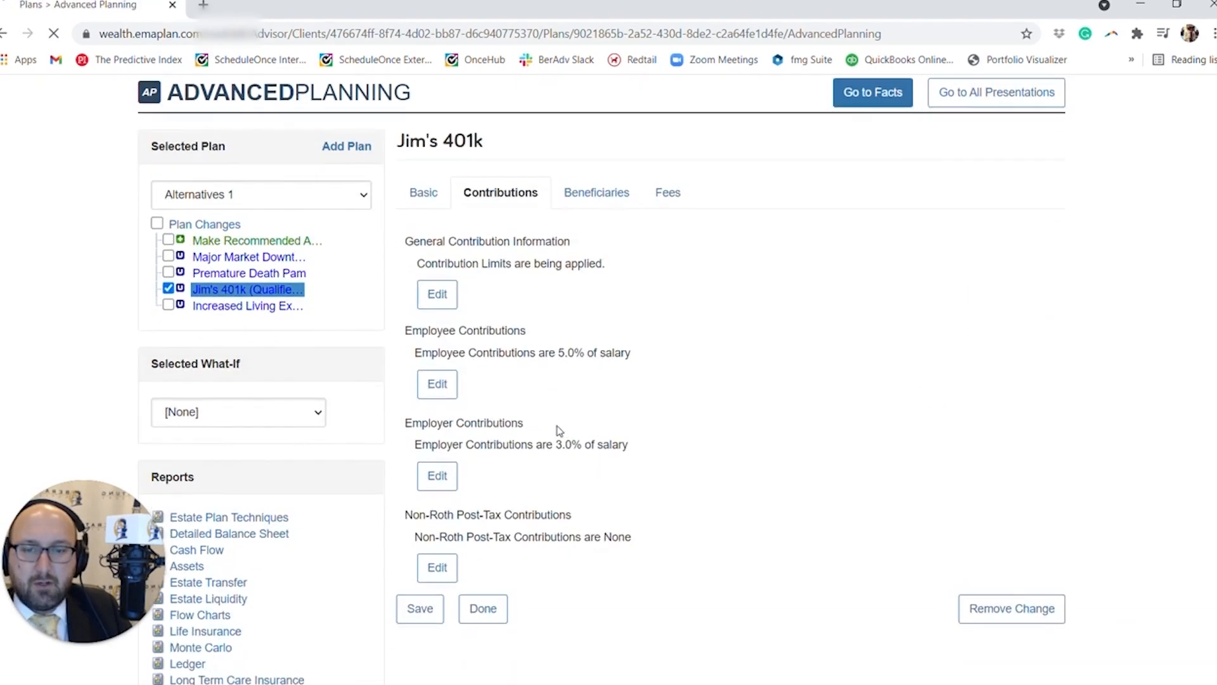
scroll(559, 430, down, 2)
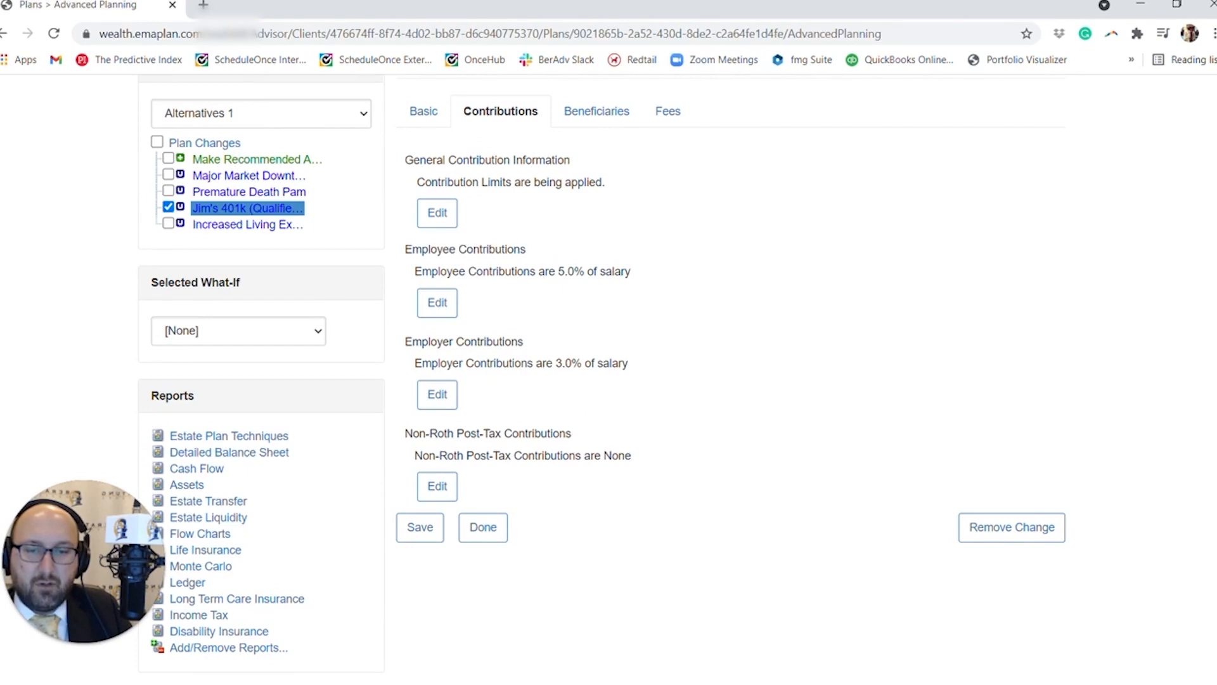
click(451, 311)
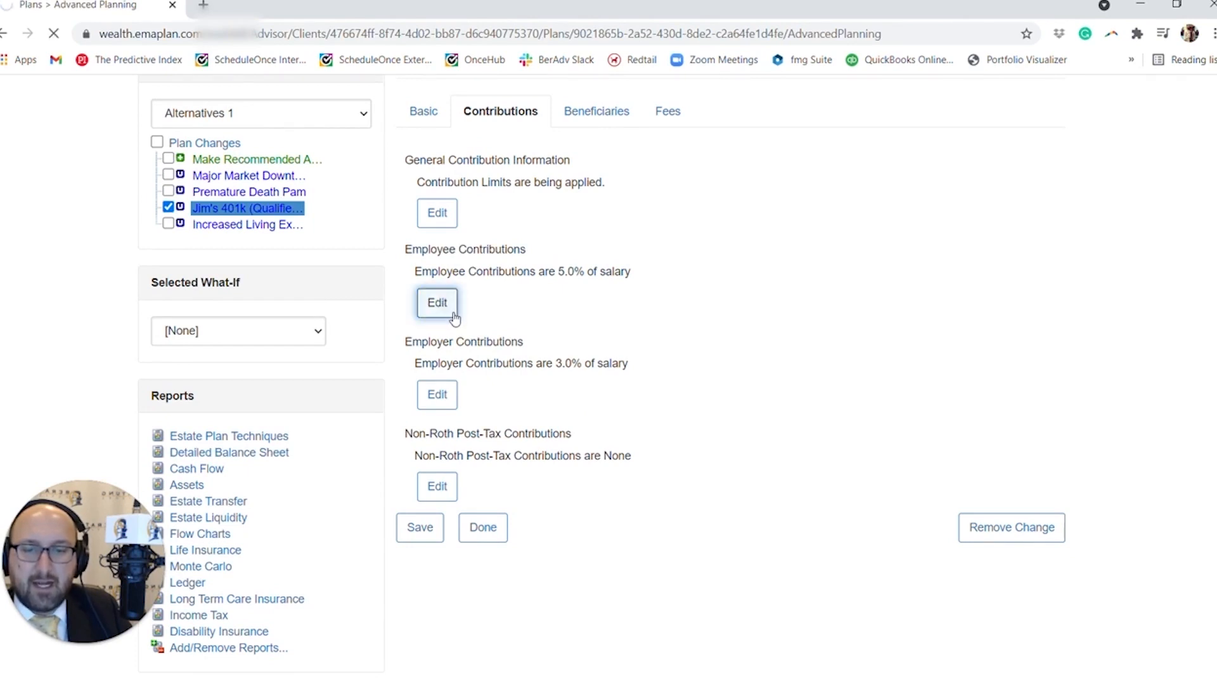
scroll(546, 381, down, 4)
click(561, 279)
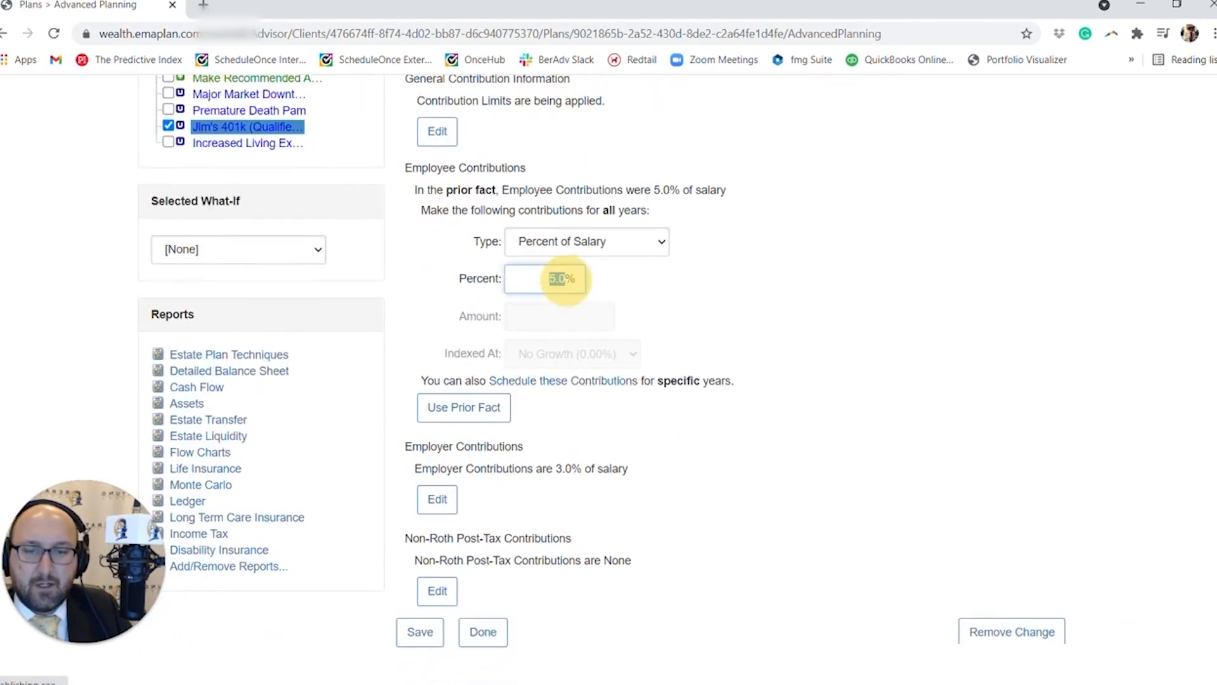
drag(566, 280, 581, 278)
text(6)
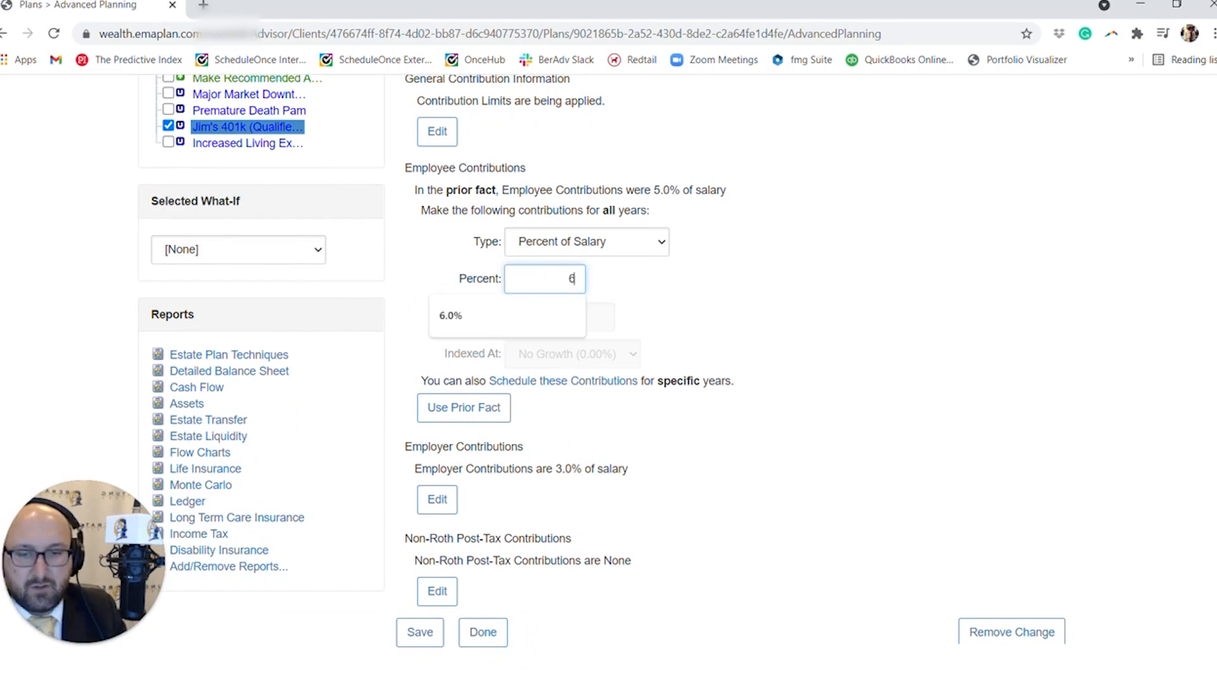
click(758, 280)
scroll(754, 285, down, 1)
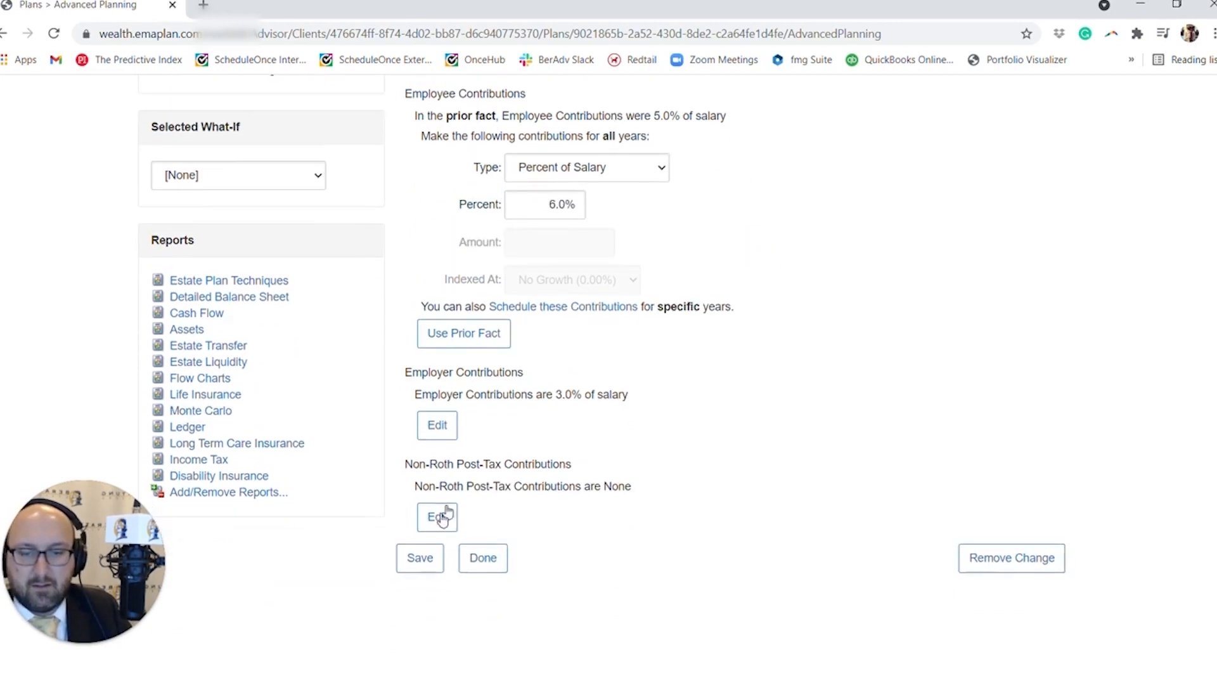
click(414, 568)
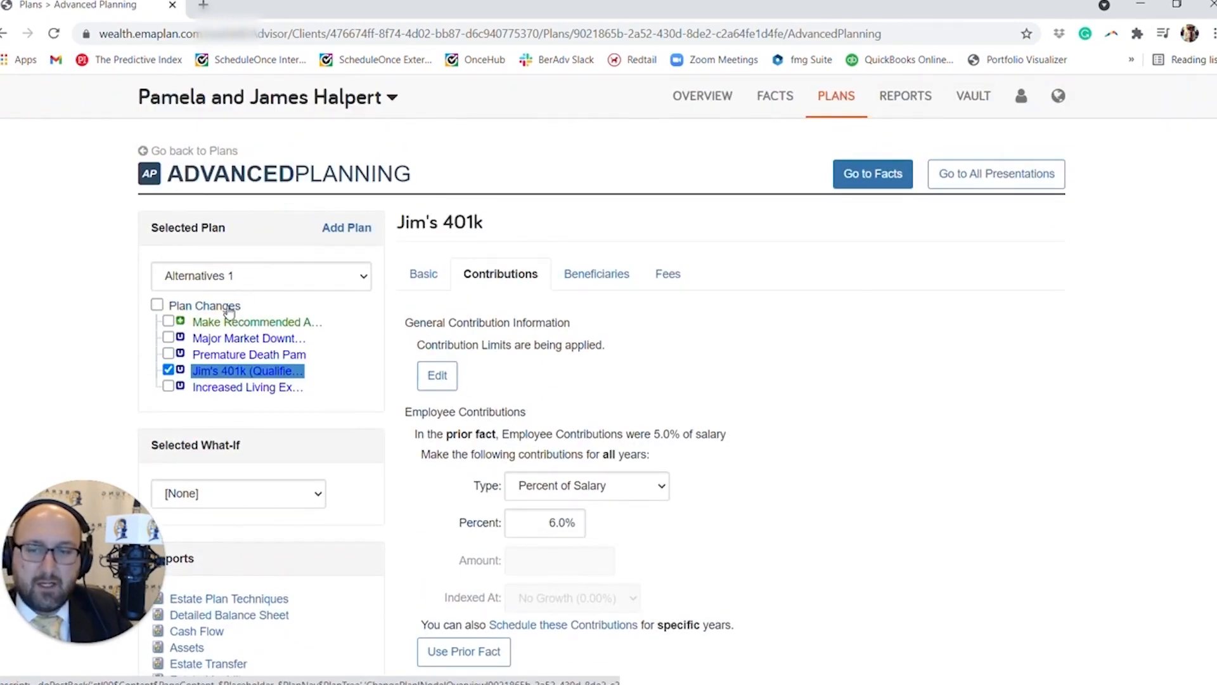
Rename the new 401k plan change to "Save 1% more in" followed by the husband's first name and 401(k).
click(229, 311)
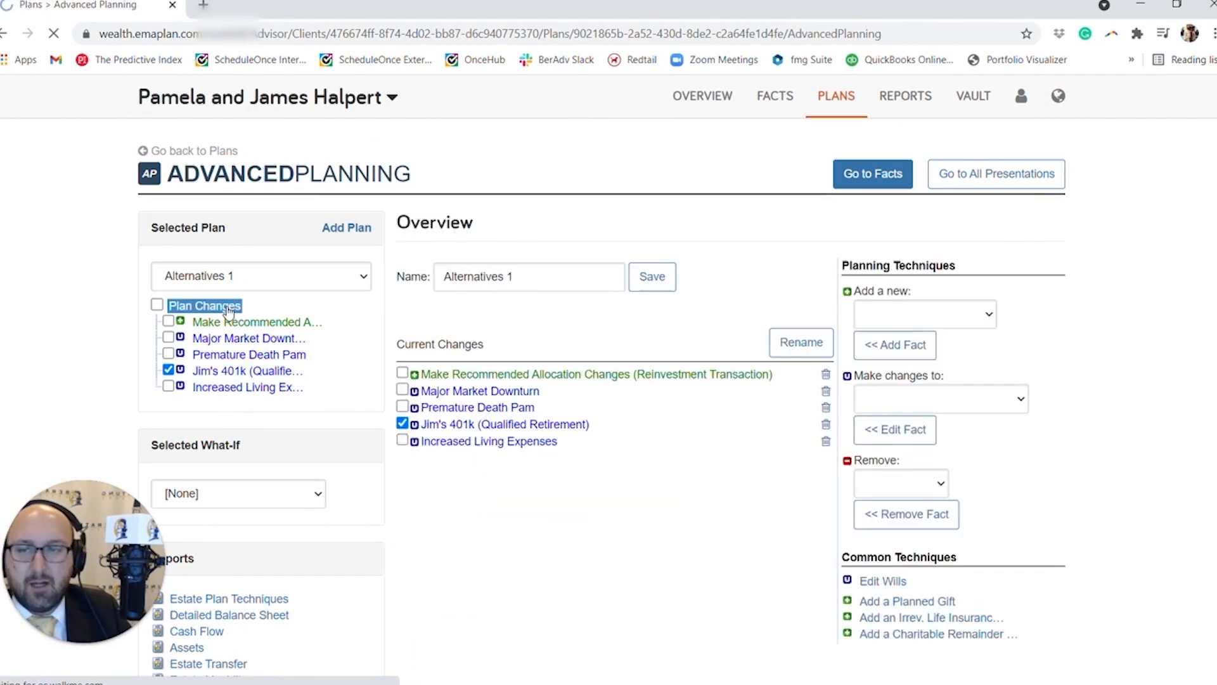
click(786, 342)
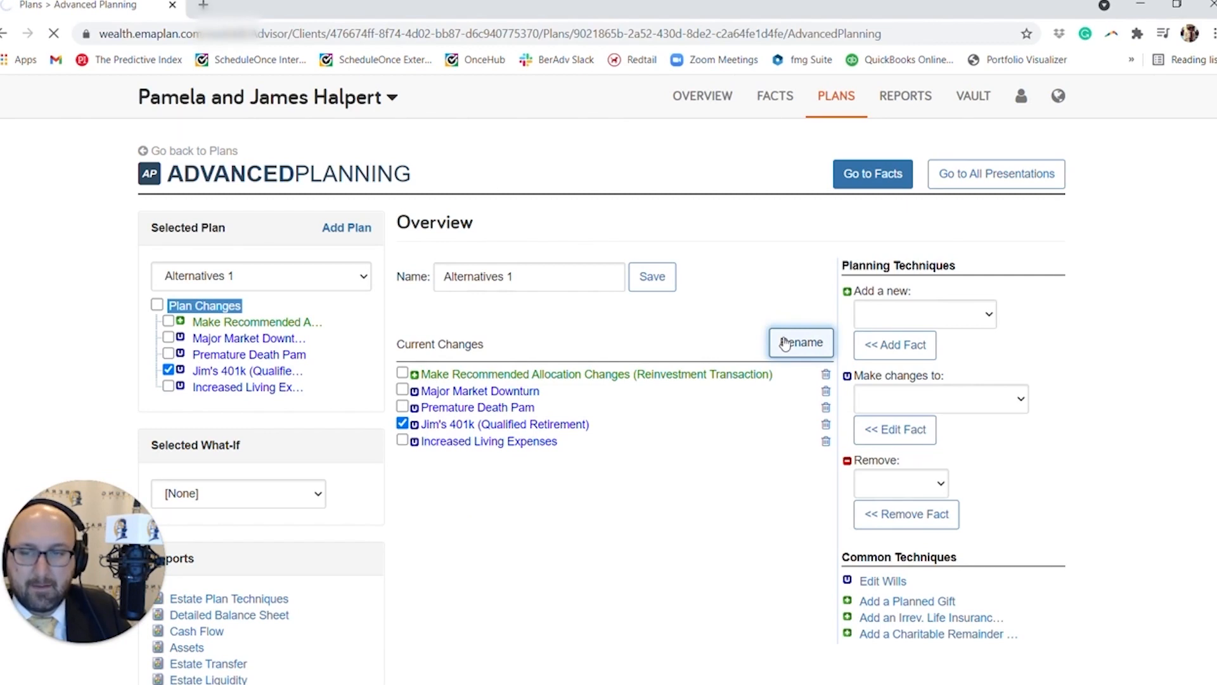
drag(462, 498, 402, 497)
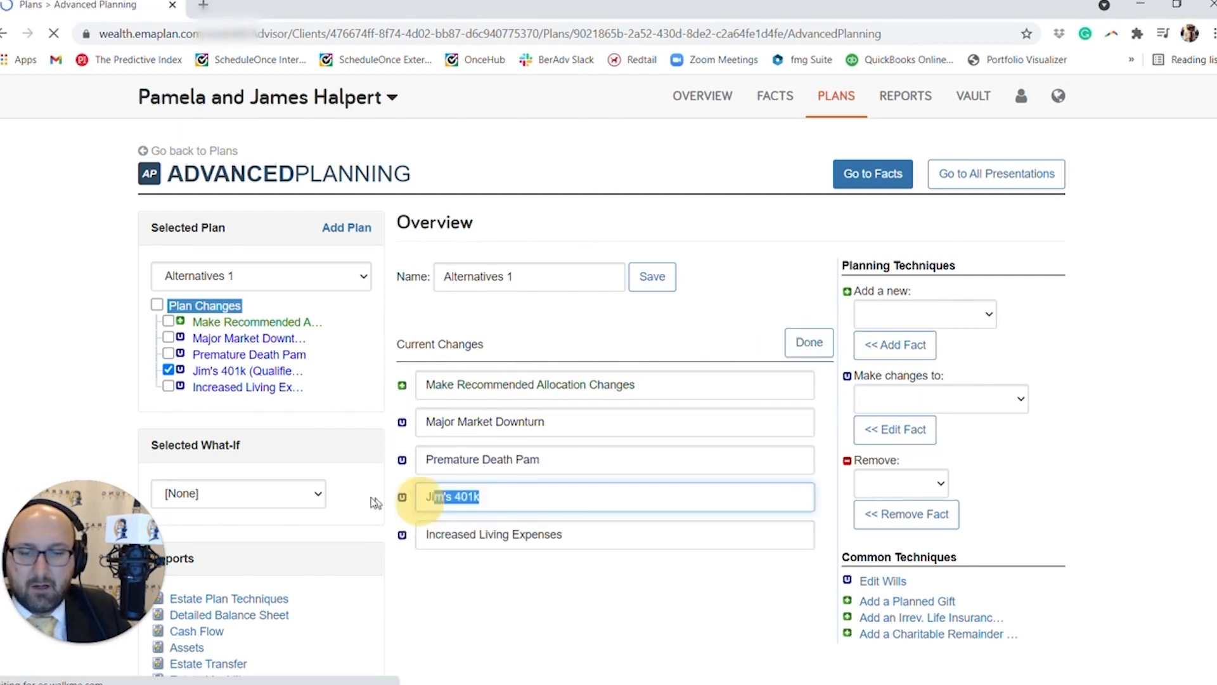
text(Save )
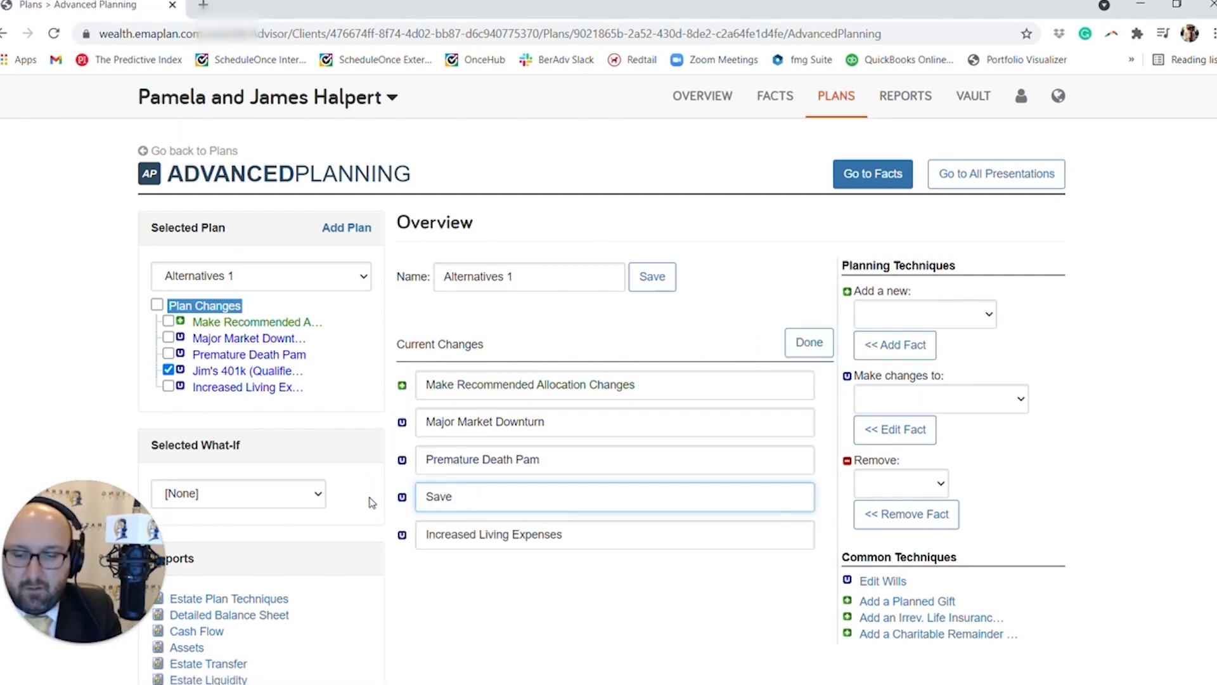
text(1% mo)
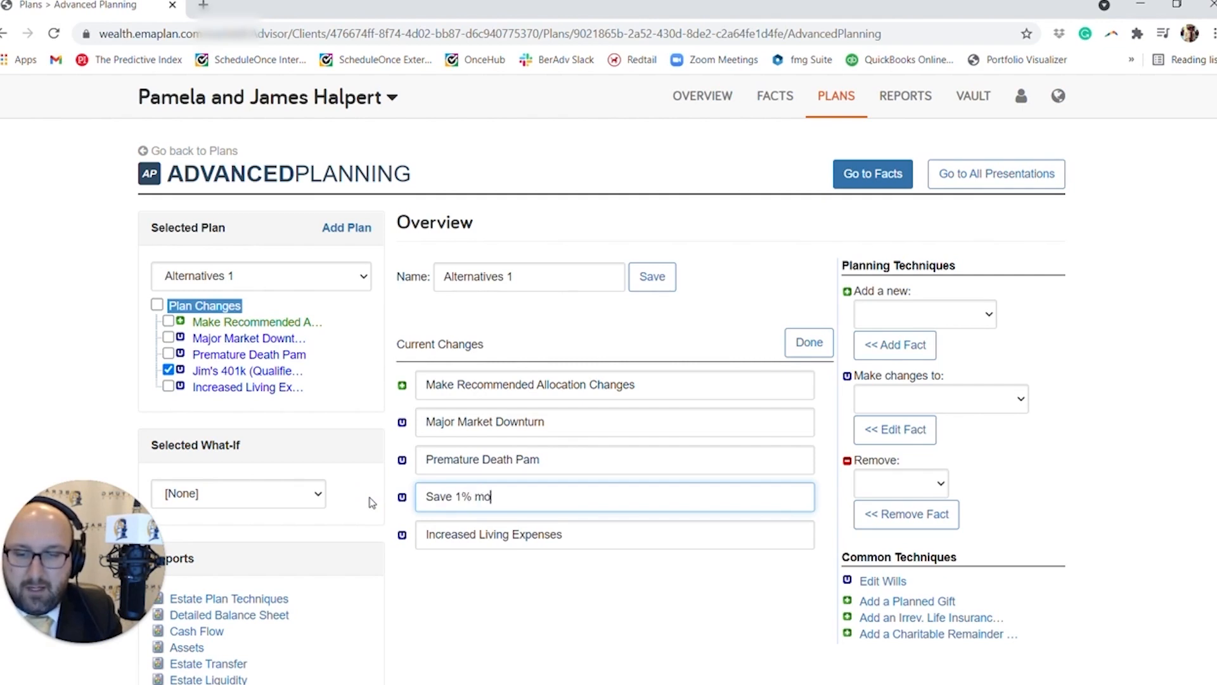
text(re in Jim)
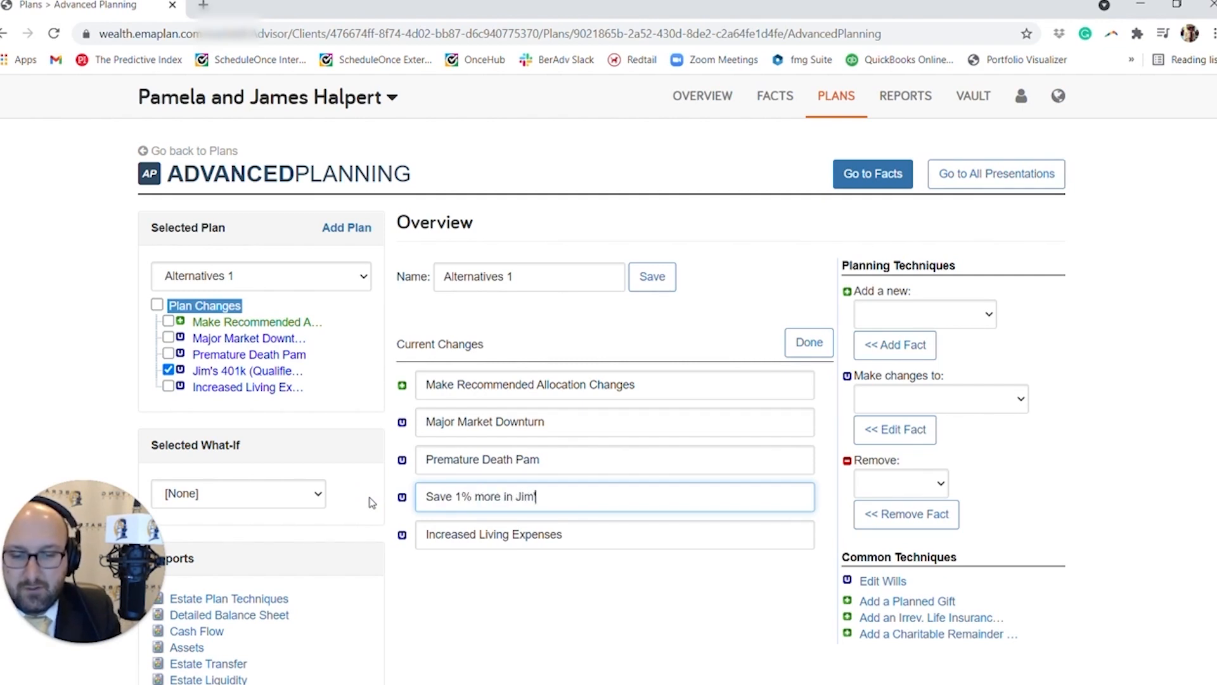
text('s 401(k)
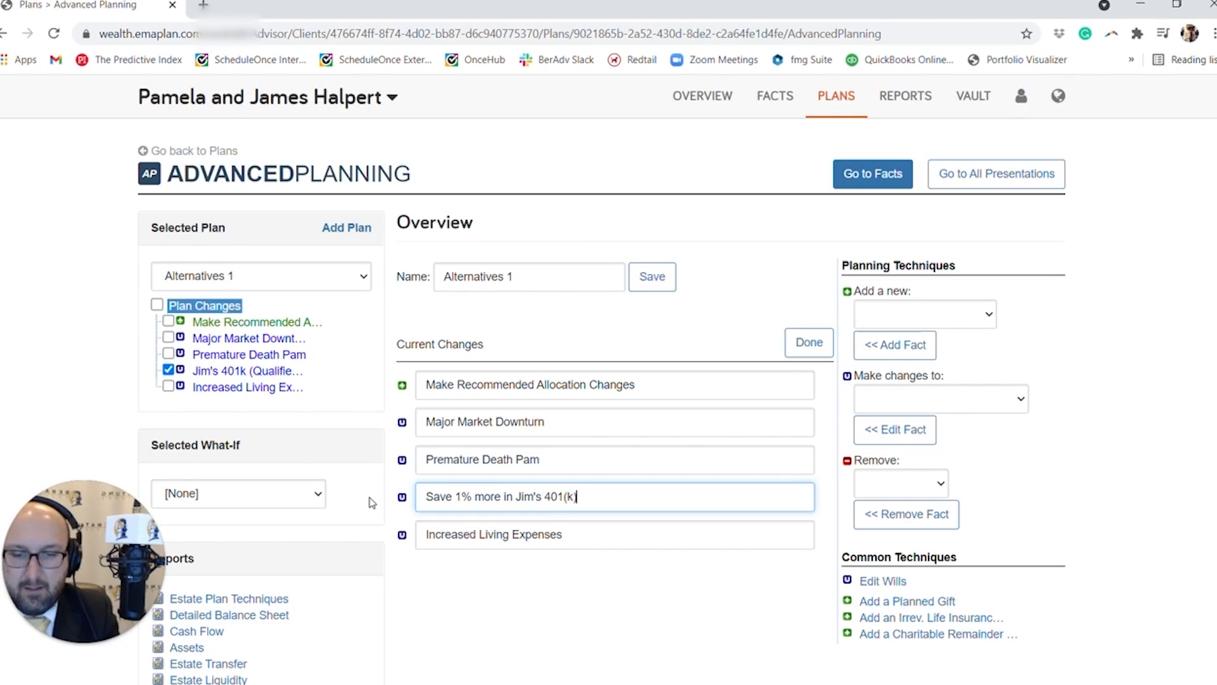
text())
click(823, 346)
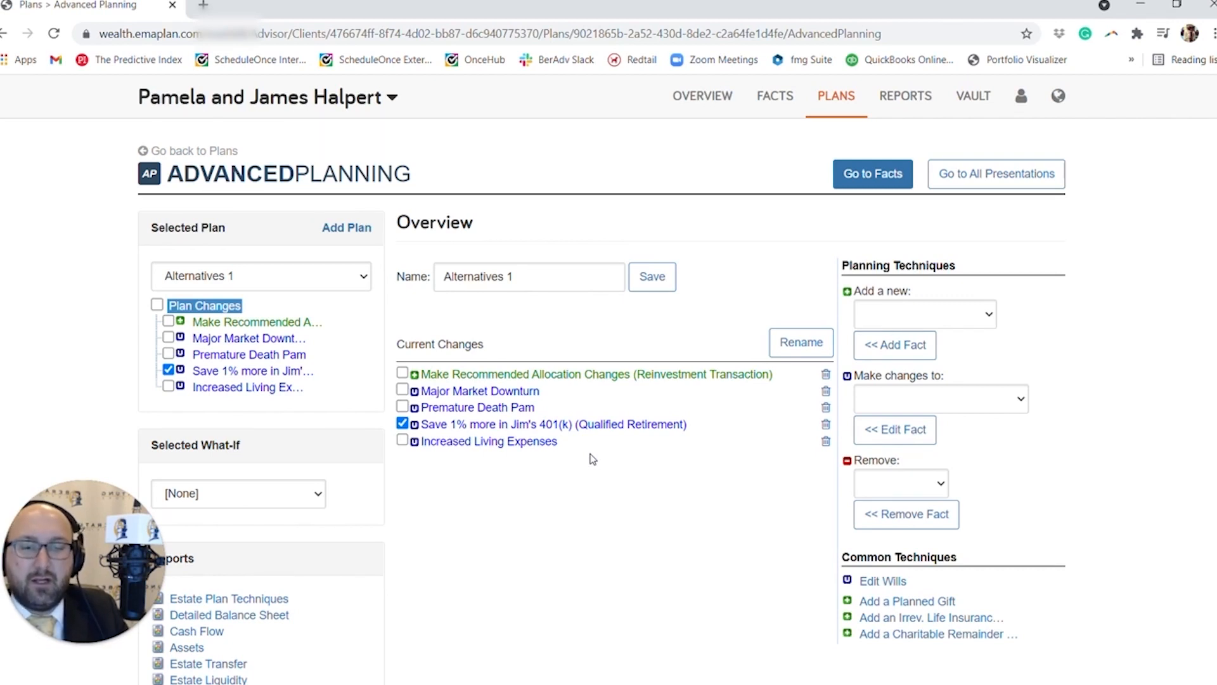
click(903, 317)
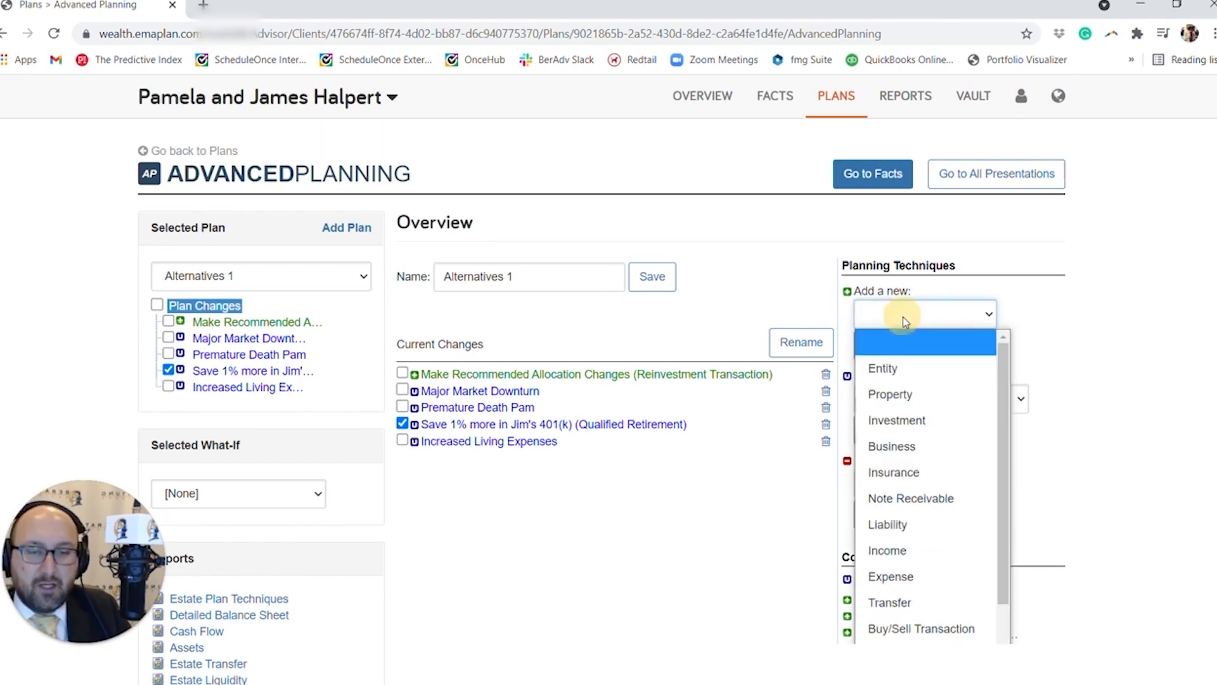
scroll(915, 332, down, 2)
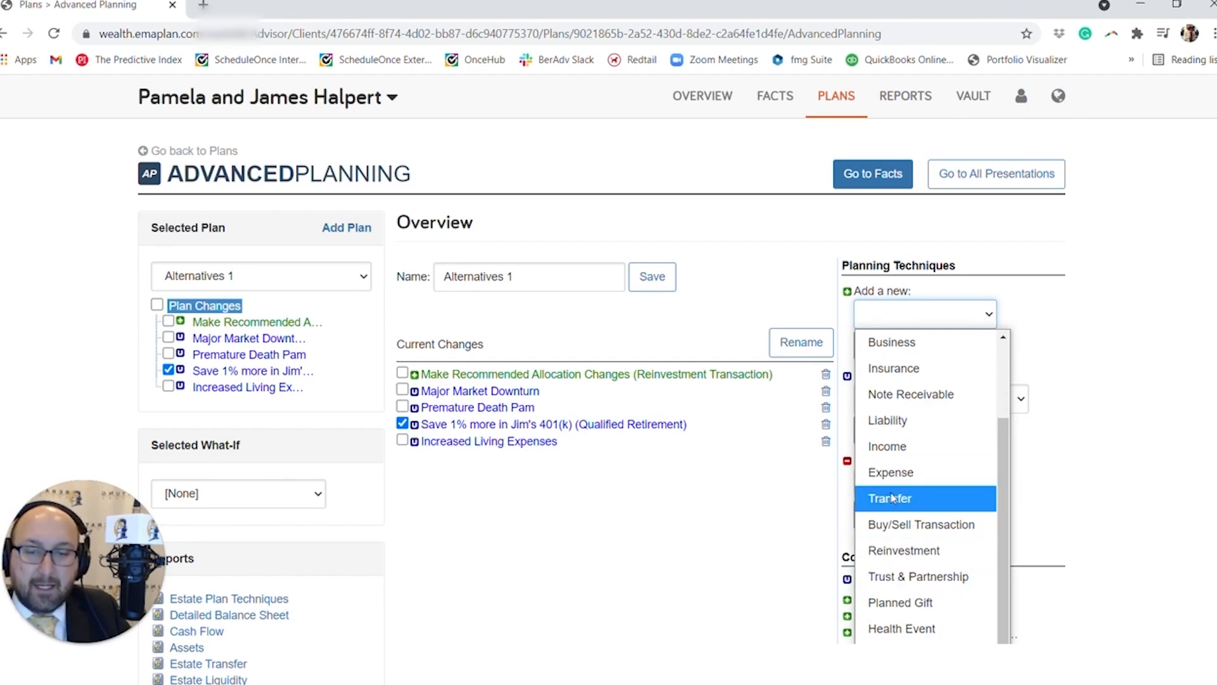
click(796, 508)
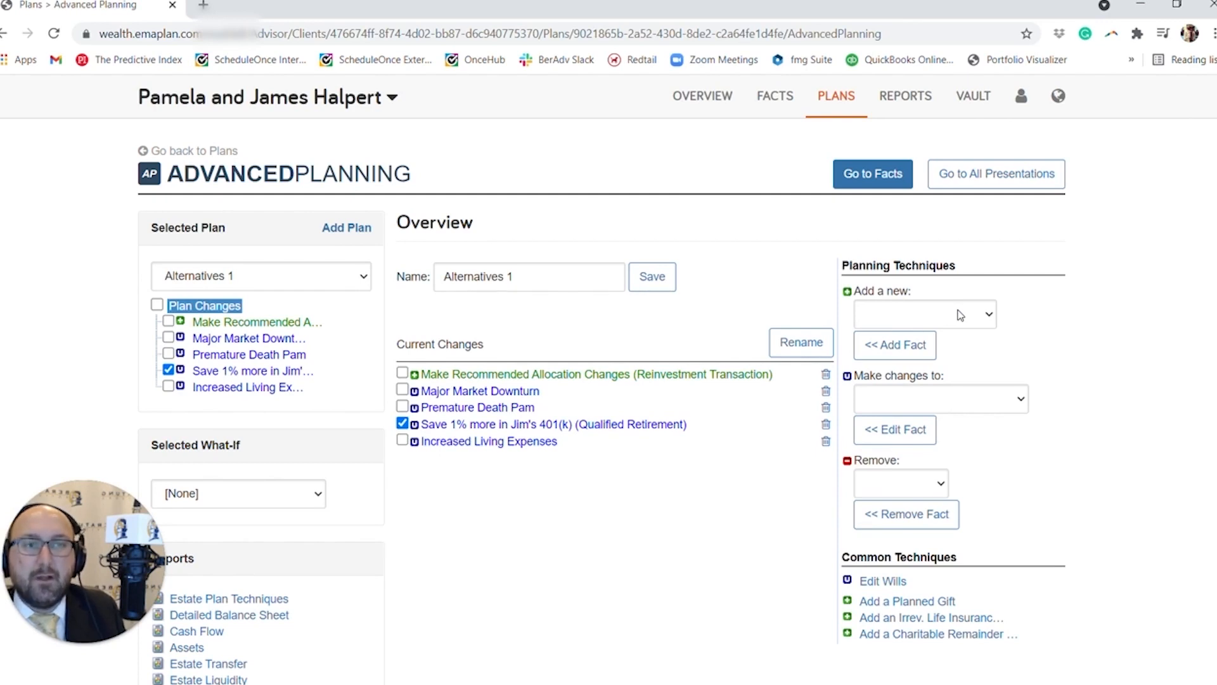
Open the plan's Retirement & Death assumptions for editing.
click(965, 400)
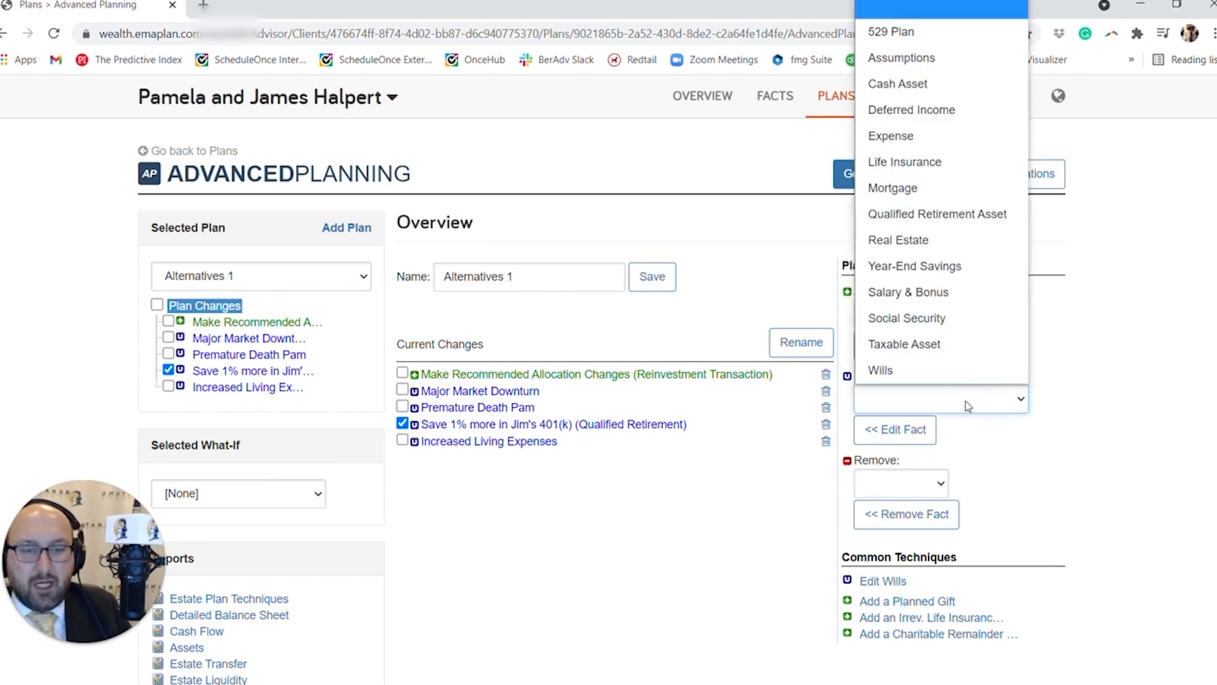
click(972, 63)
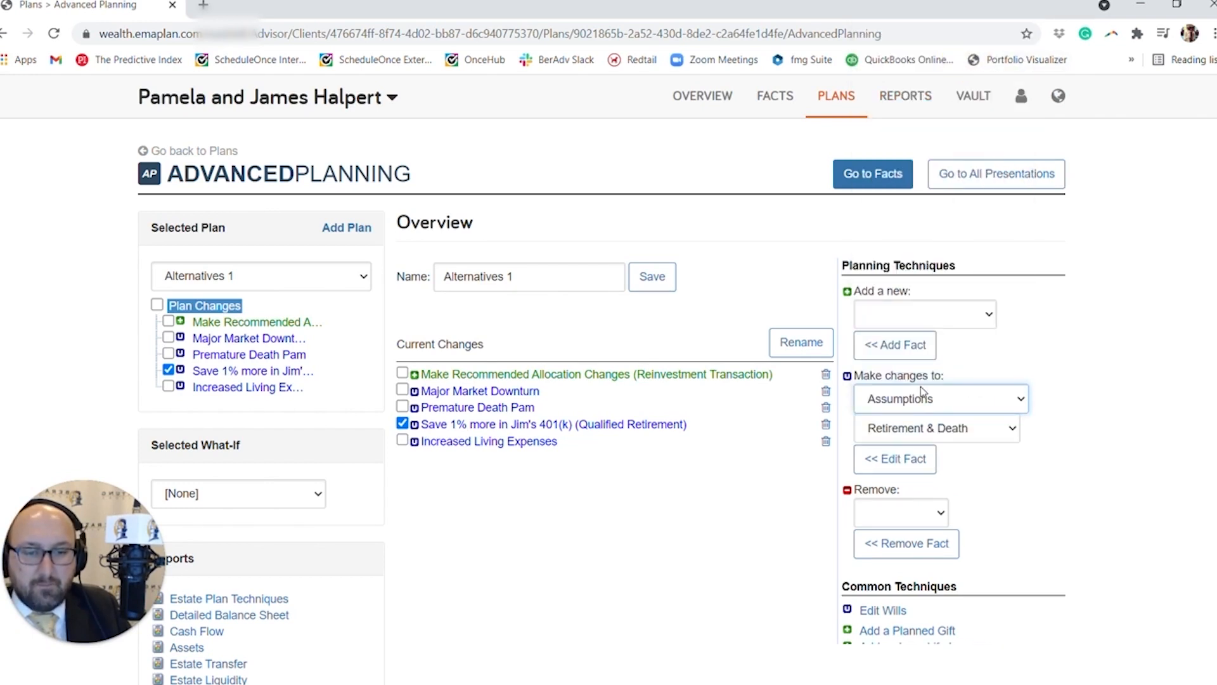
click(901, 435)
click(900, 455)
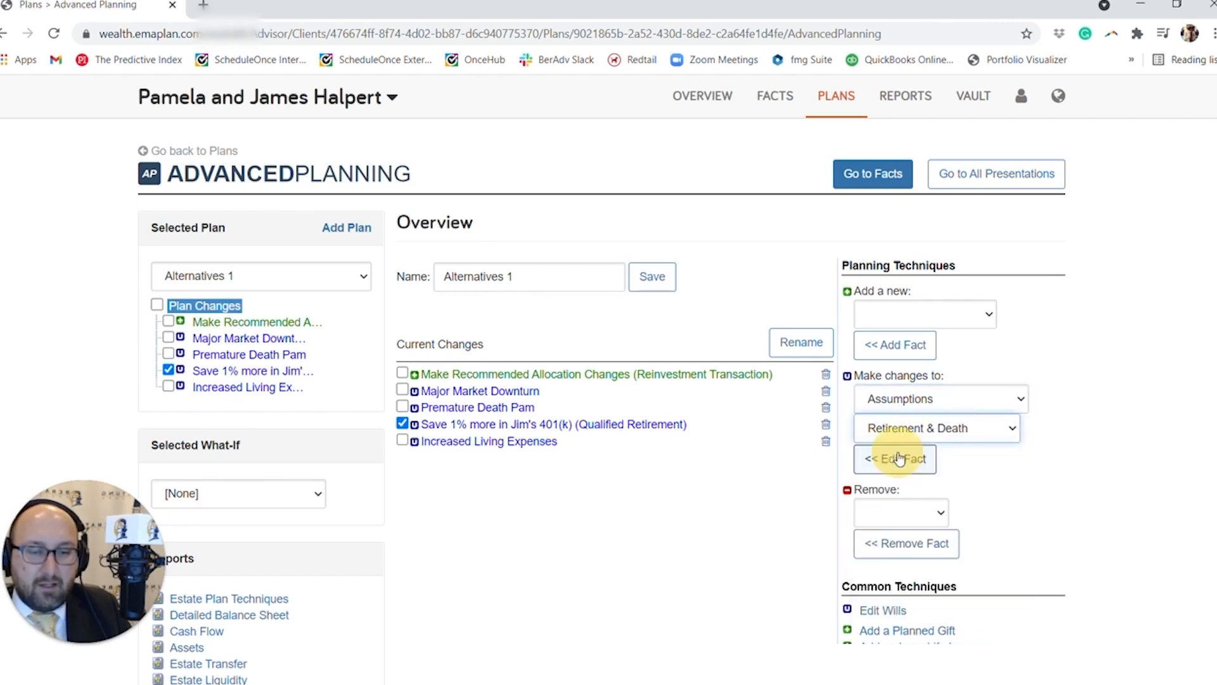
click(896, 466)
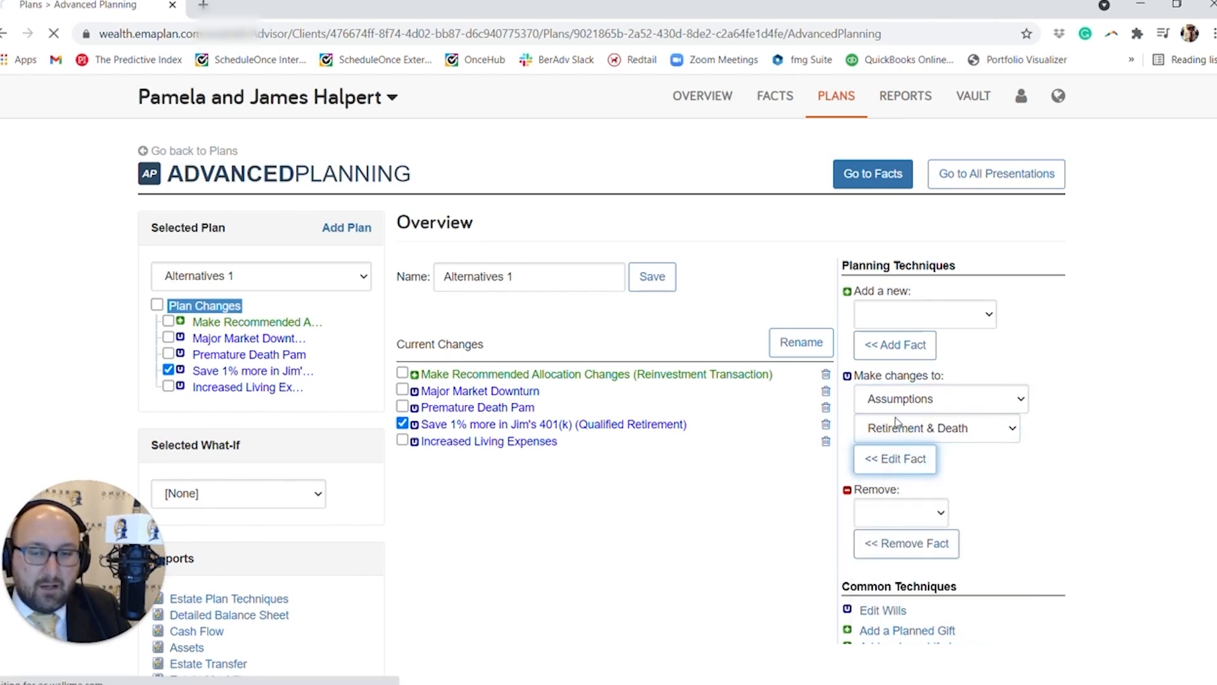
click(873, 468)
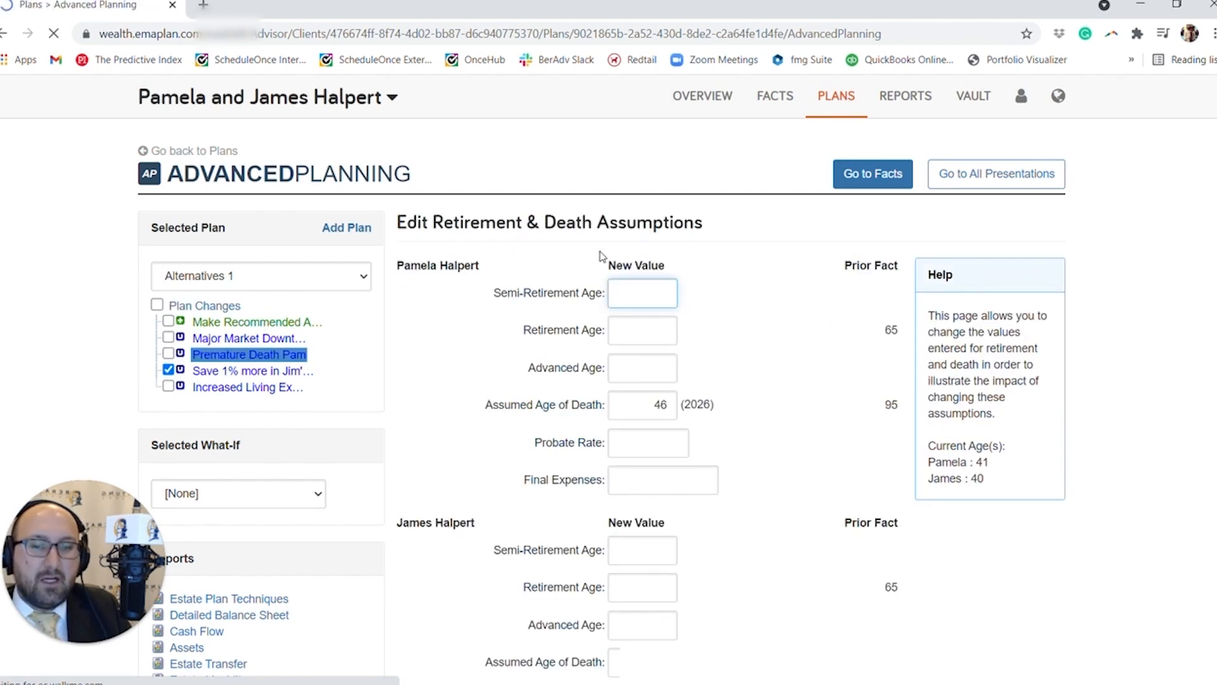
Clear the wife's assumed age of death in the Retirement & Death assumptions.
scroll(603, 440, down, 1)
double_click(659, 324)
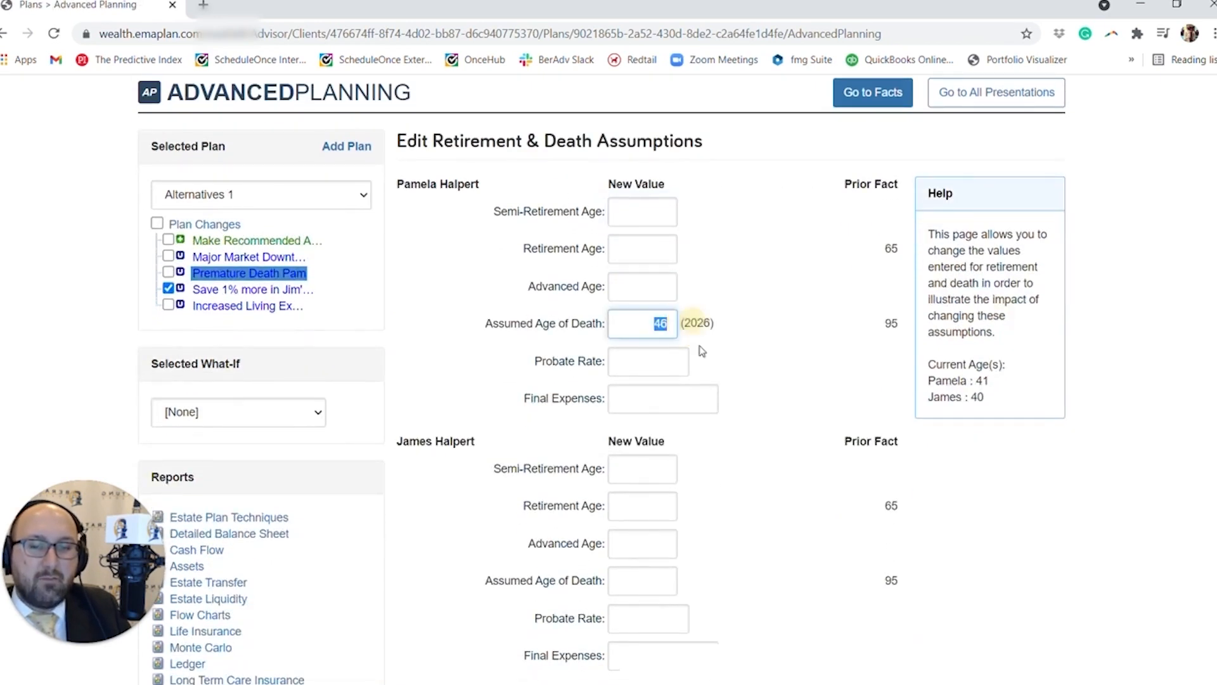
scroll(743, 372, down, 1)
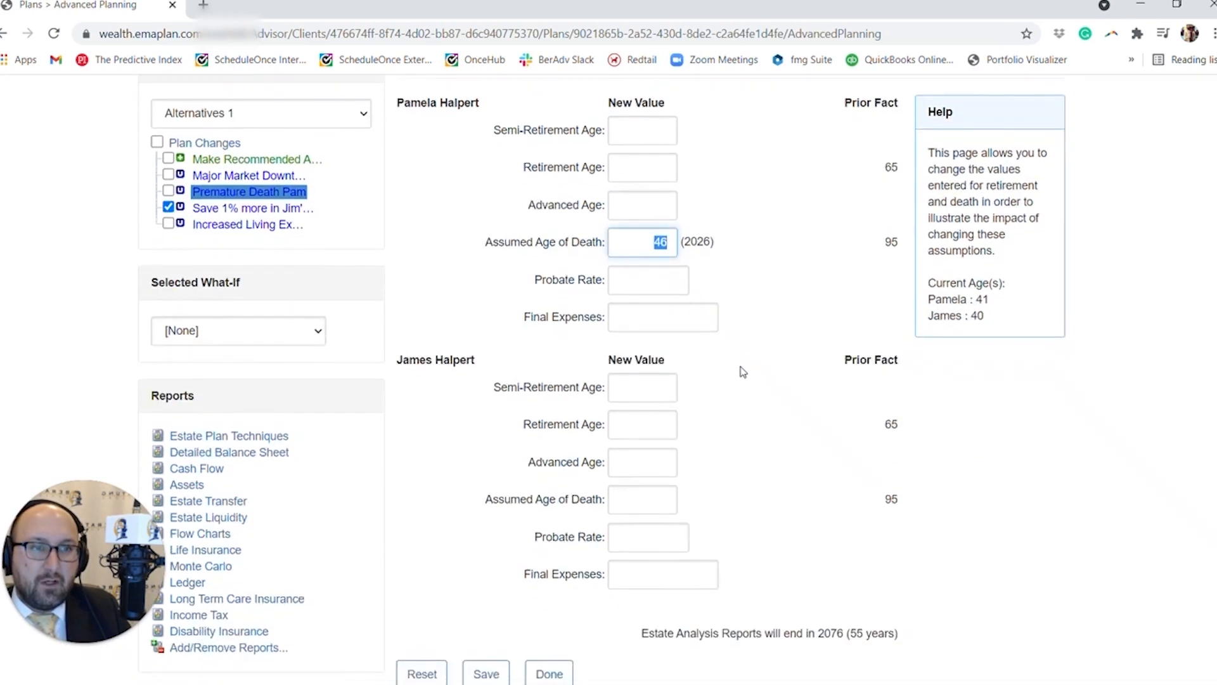
scroll(743, 373, up, 1)
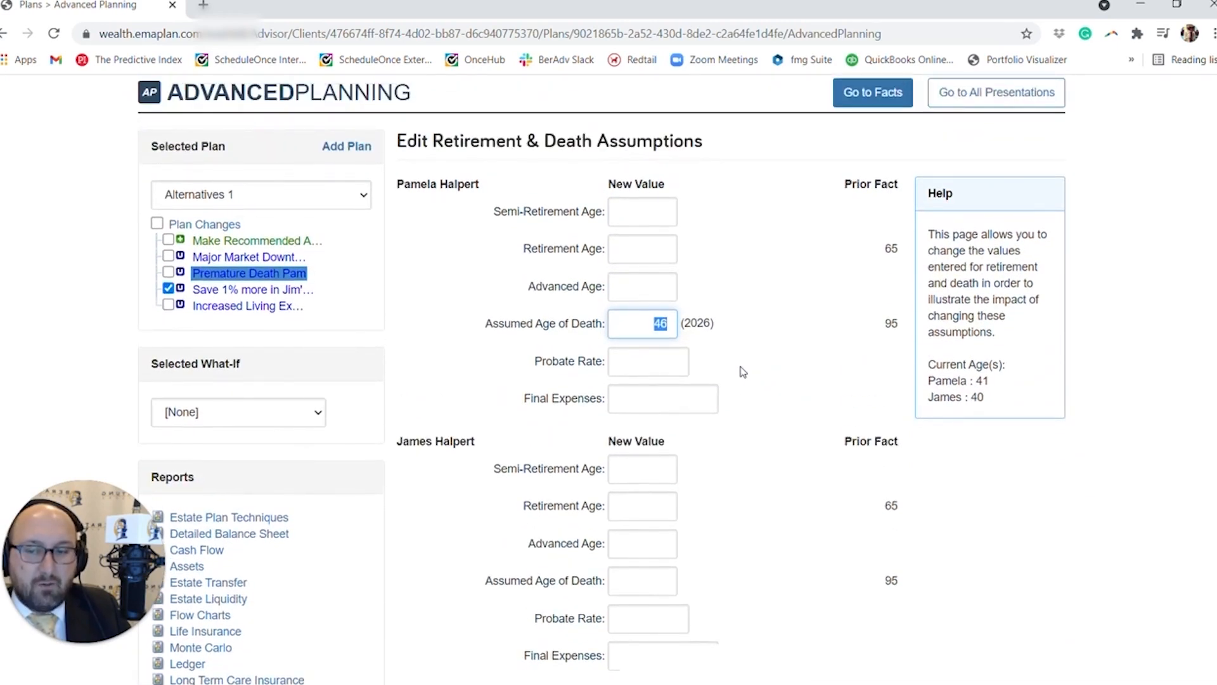
key(BackSpace)
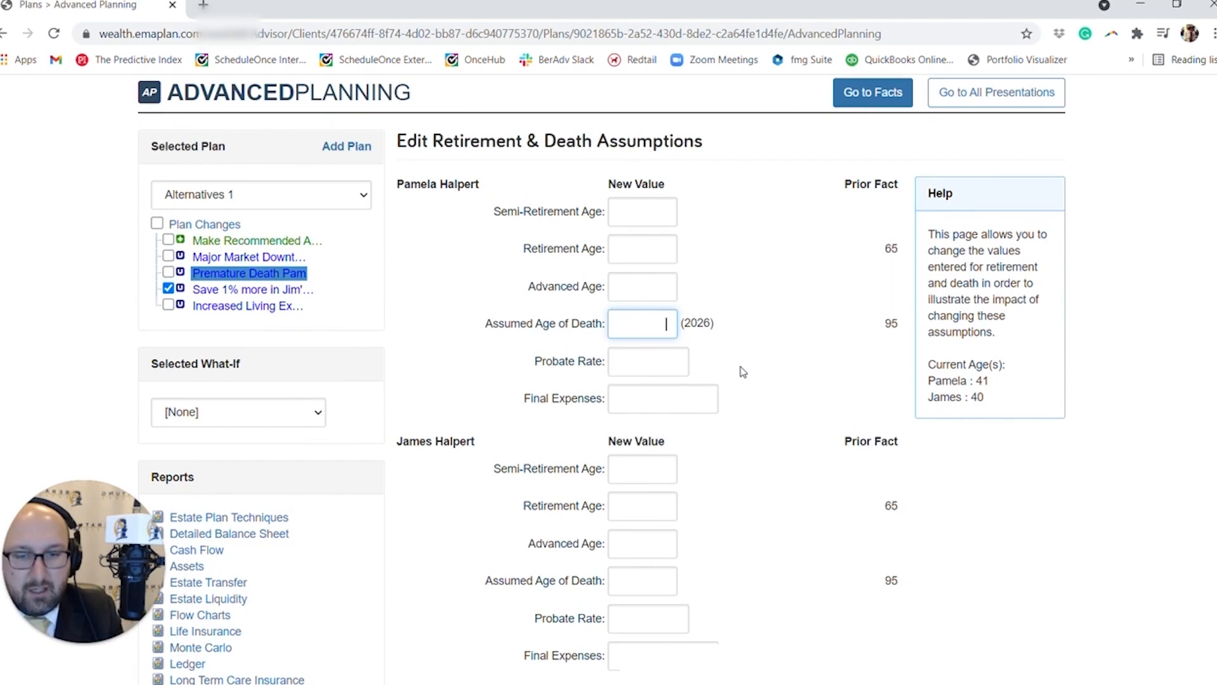
Set the retirement age to 60 for both spouses and save the assumptions.
click(641, 248)
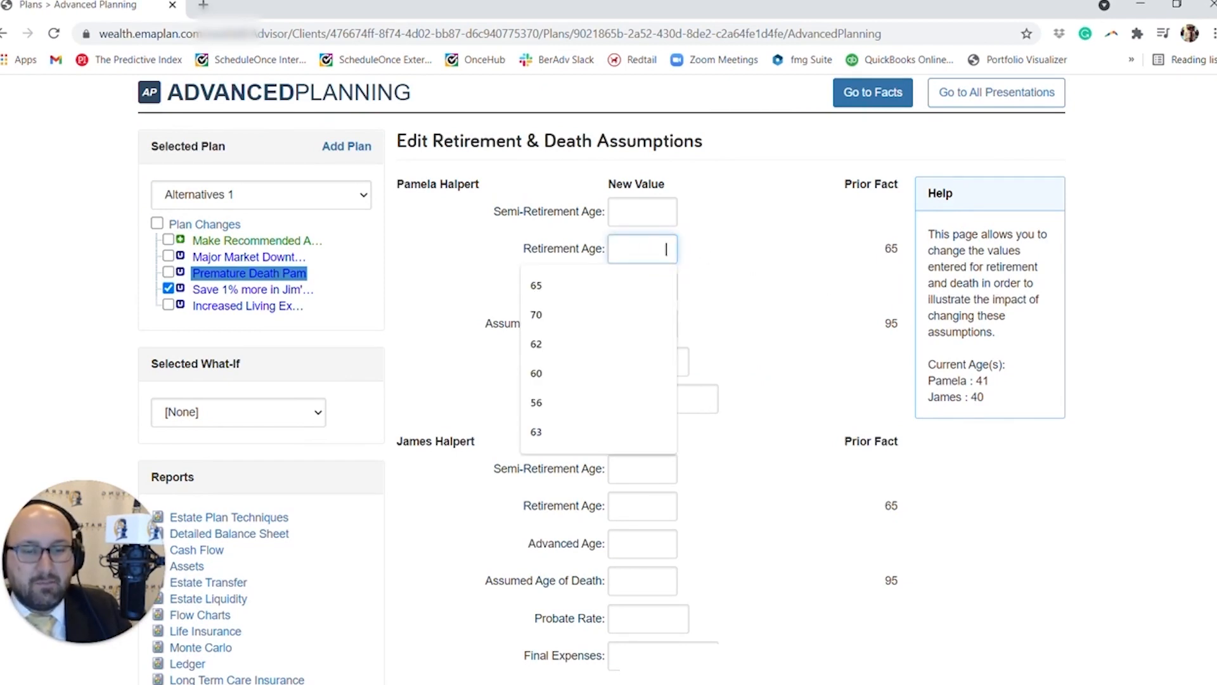
text(60)
click(864, 318)
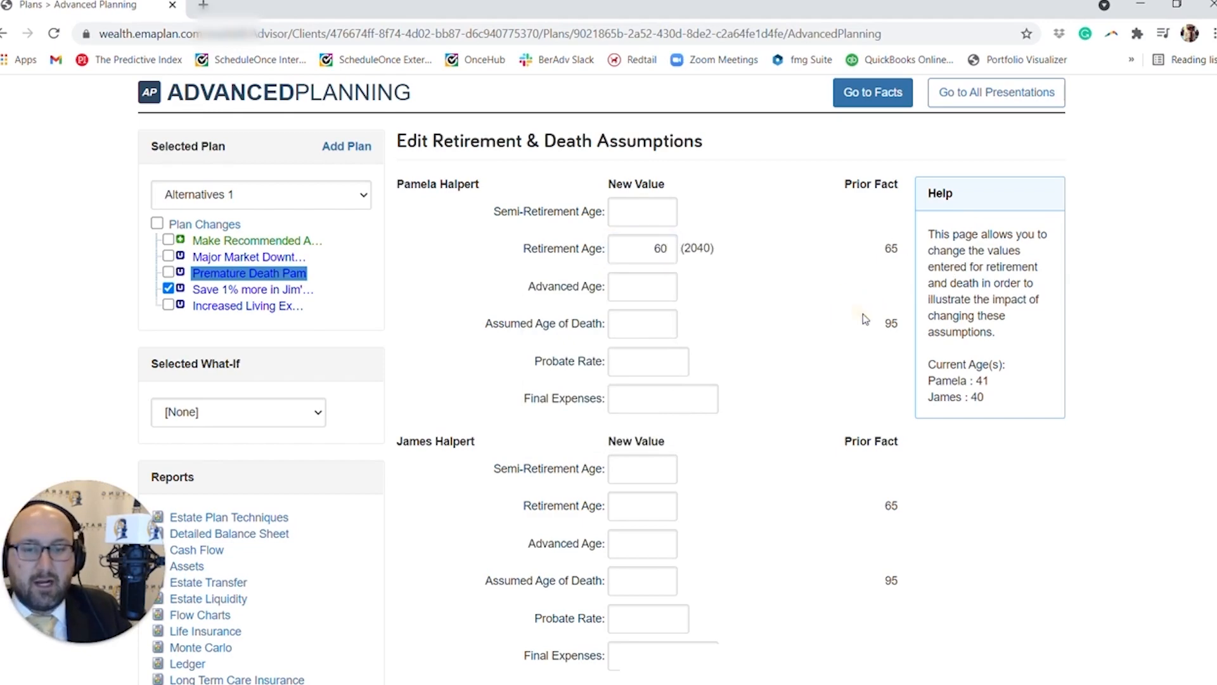
scroll(700, 468, down, 1)
click(659, 424)
text(6)
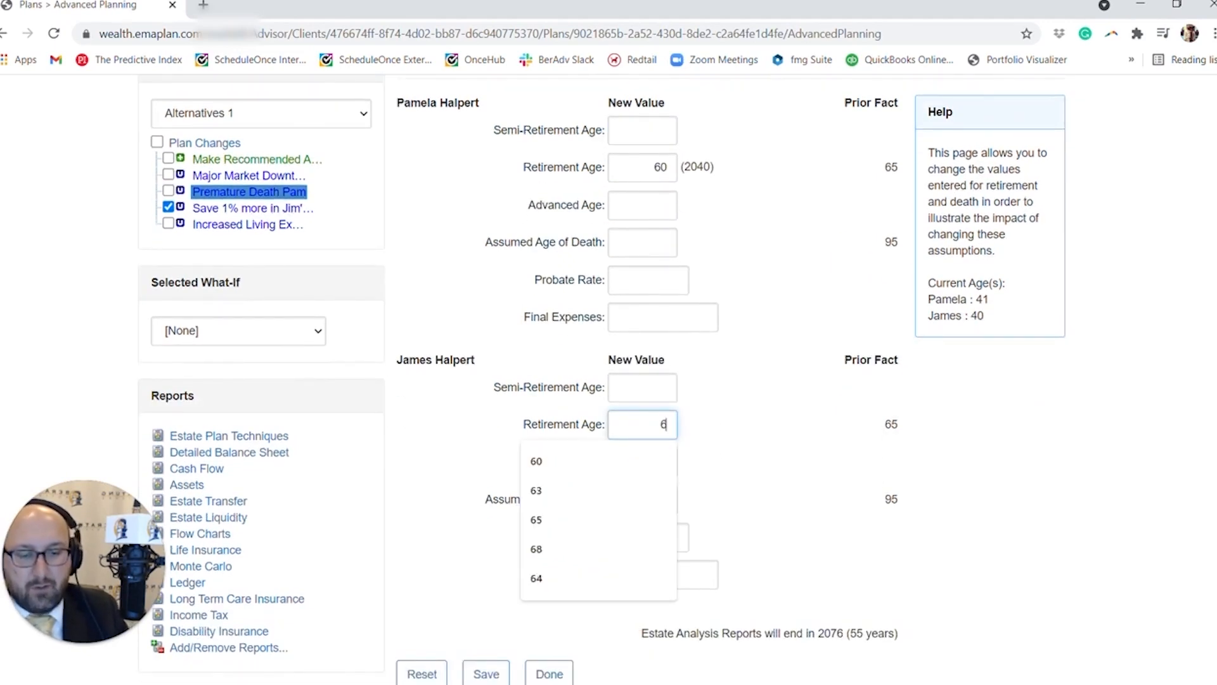
text(0)
scroll(546, 539, down, 2)
click(486, 541)
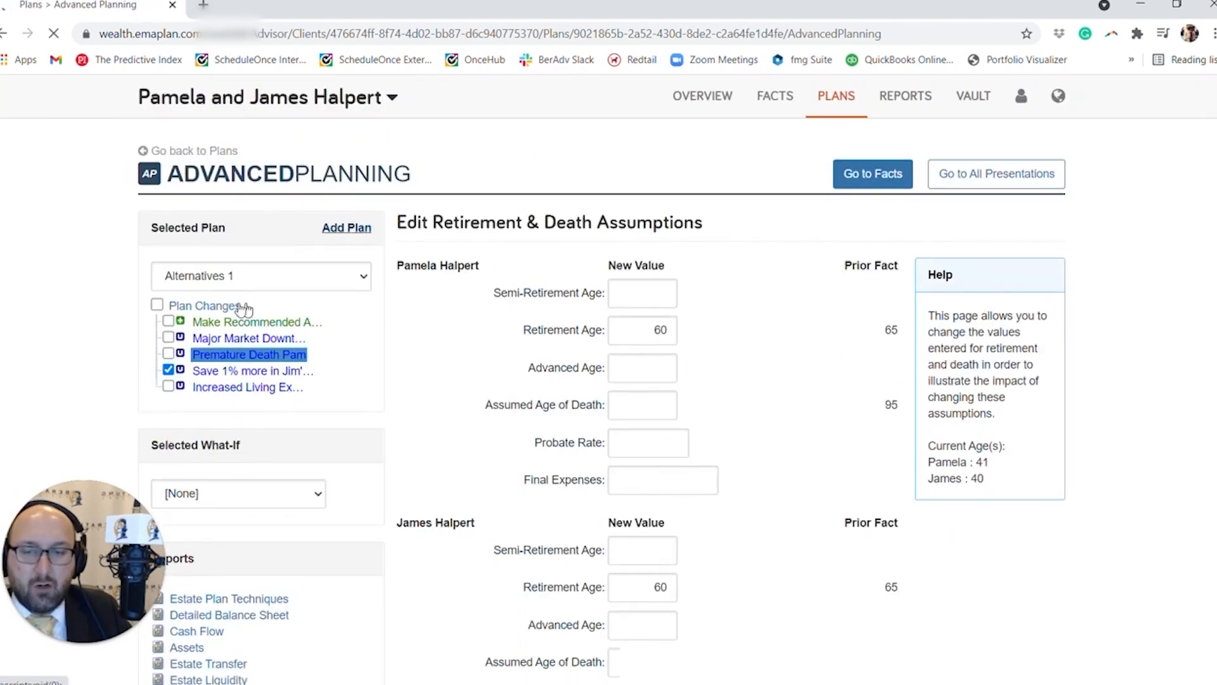
Rename the premature death plan change to "Retire at 60" in the plan changes overview.
click(223, 304)
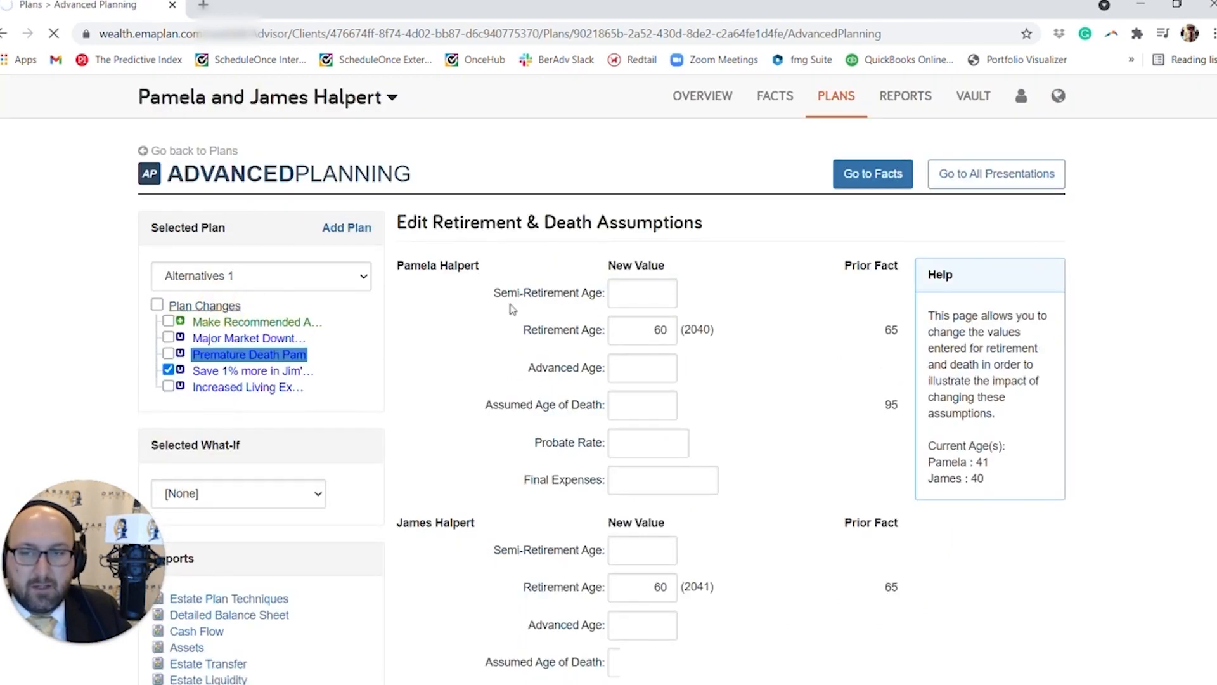
click(780, 350)
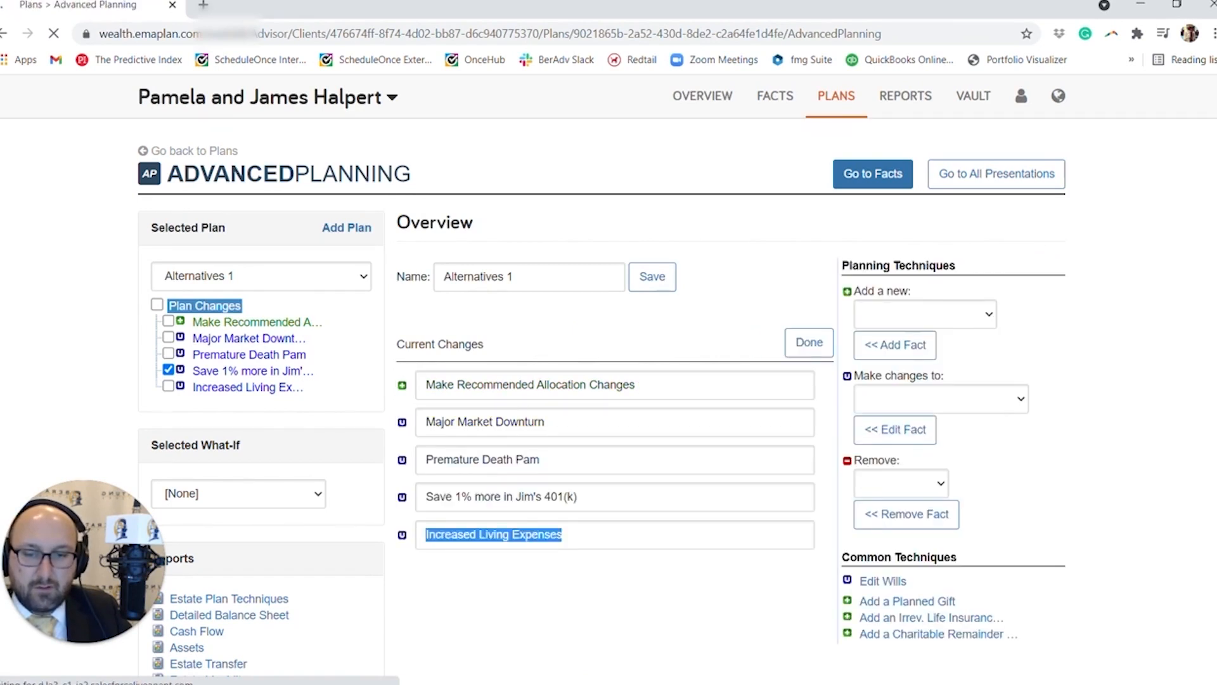
drag(539, 459, 434, 459)
key(BackSpace)
key(BackSpace)
text(Retir)
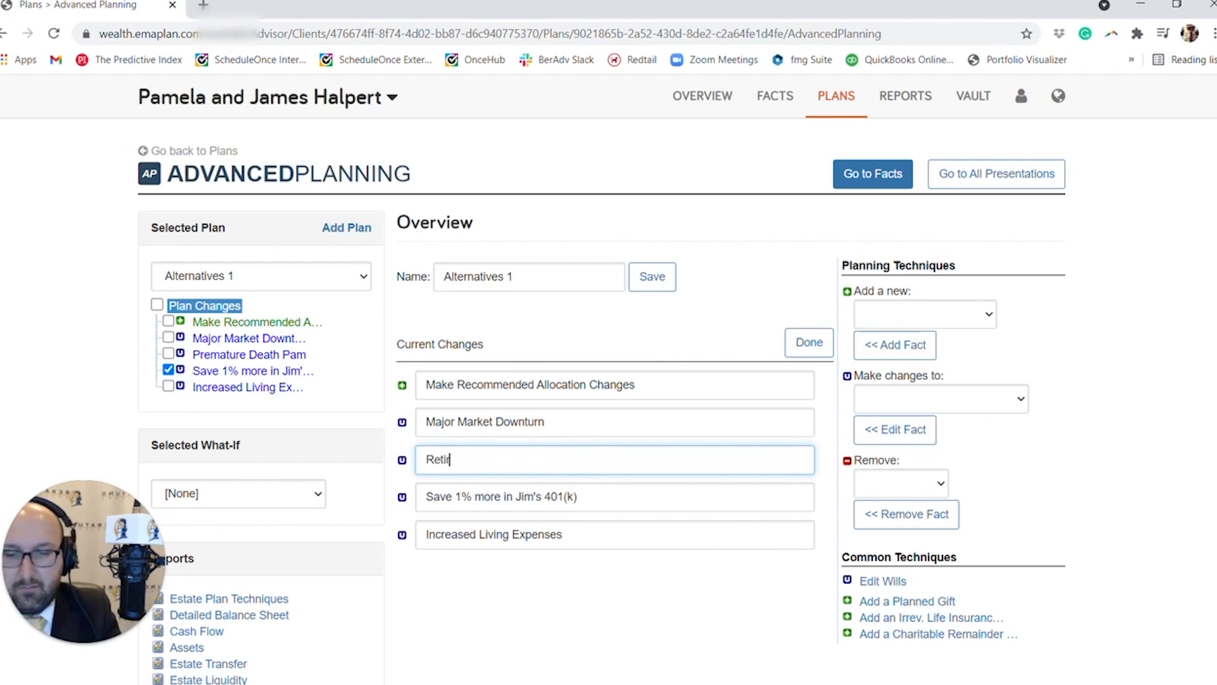
text(e at 60)
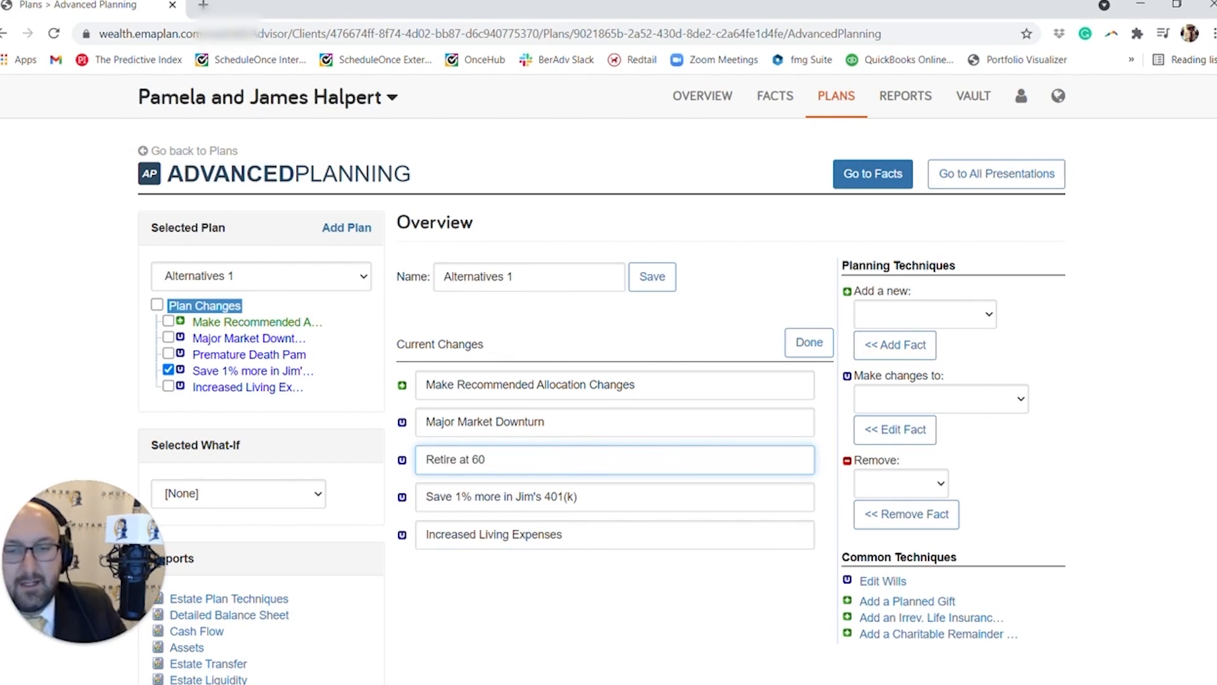
click(813, 343)
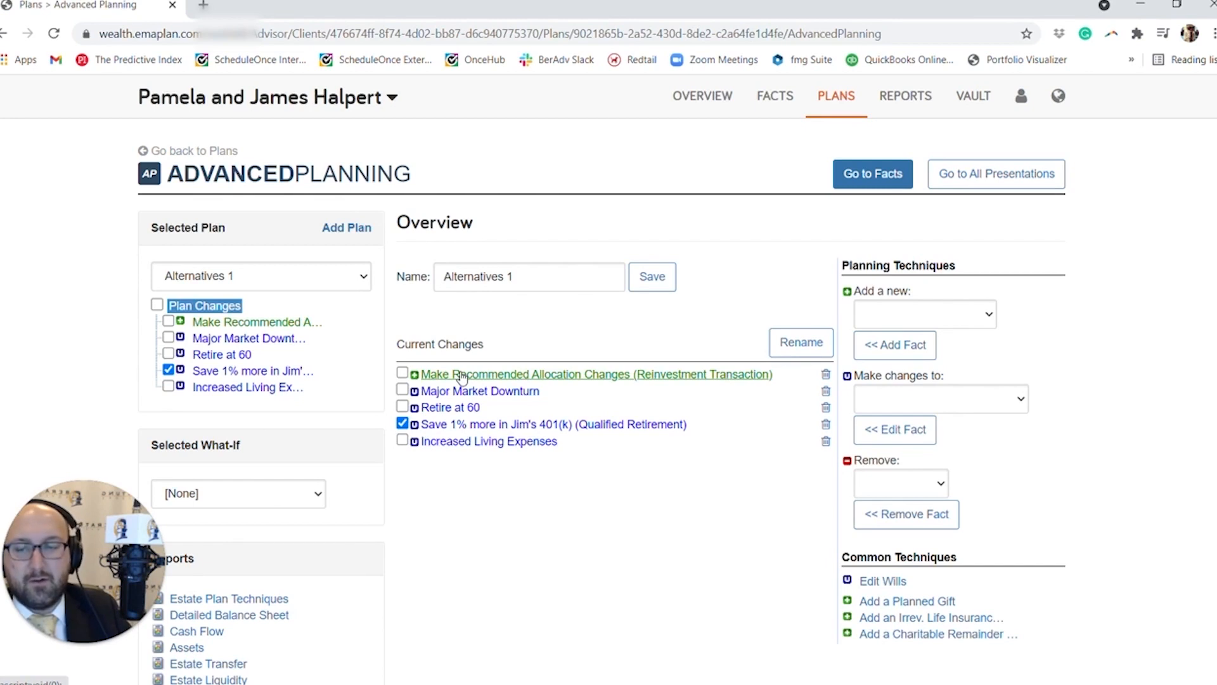
Return to the list of plans and duplicate the Alternatives 1 scenario.
click(187, 152)
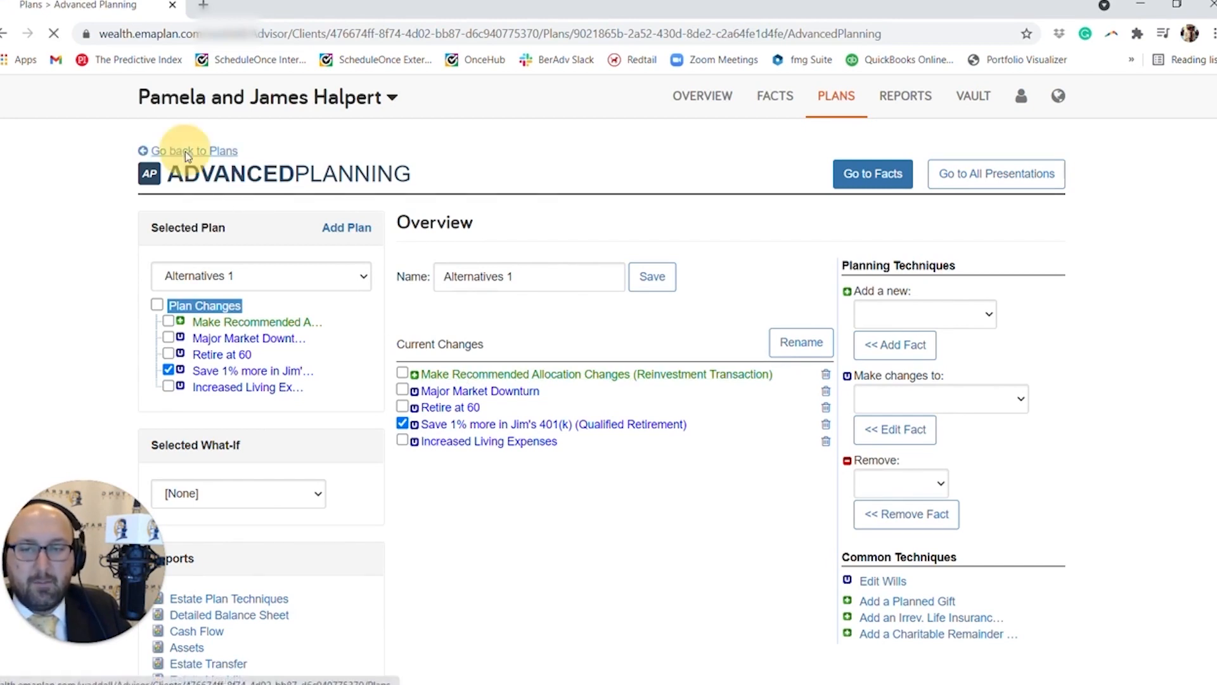
scroll(571, 435, down, 3)
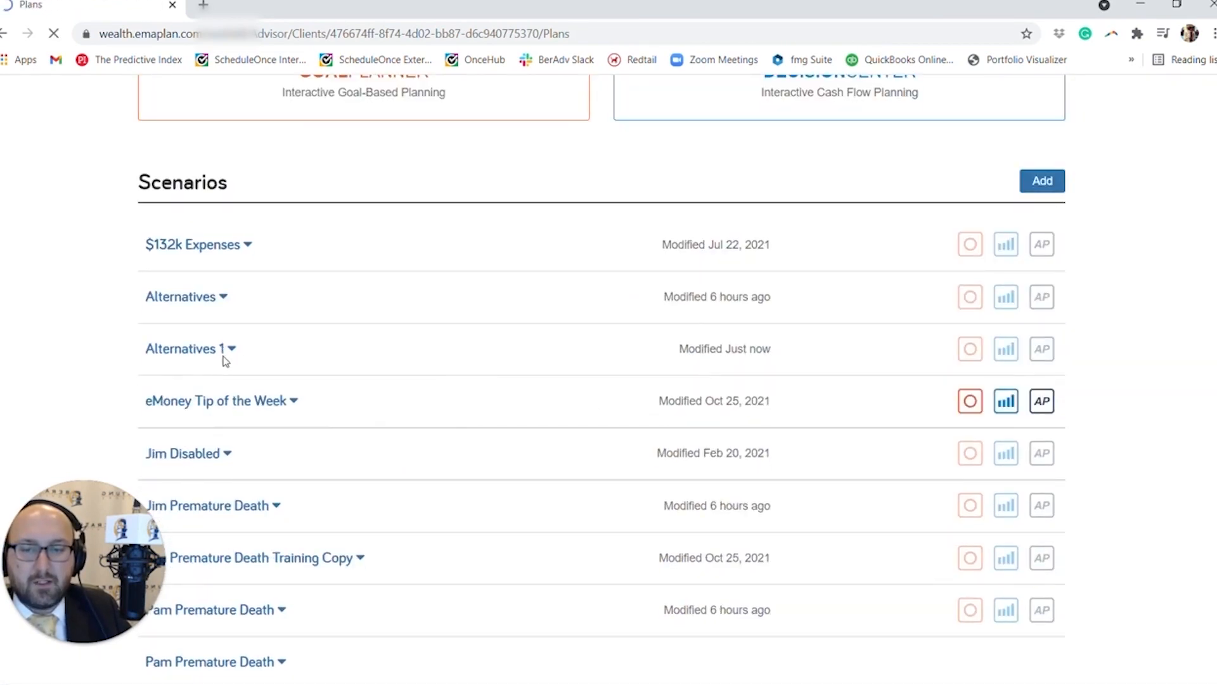
click(228, 352)
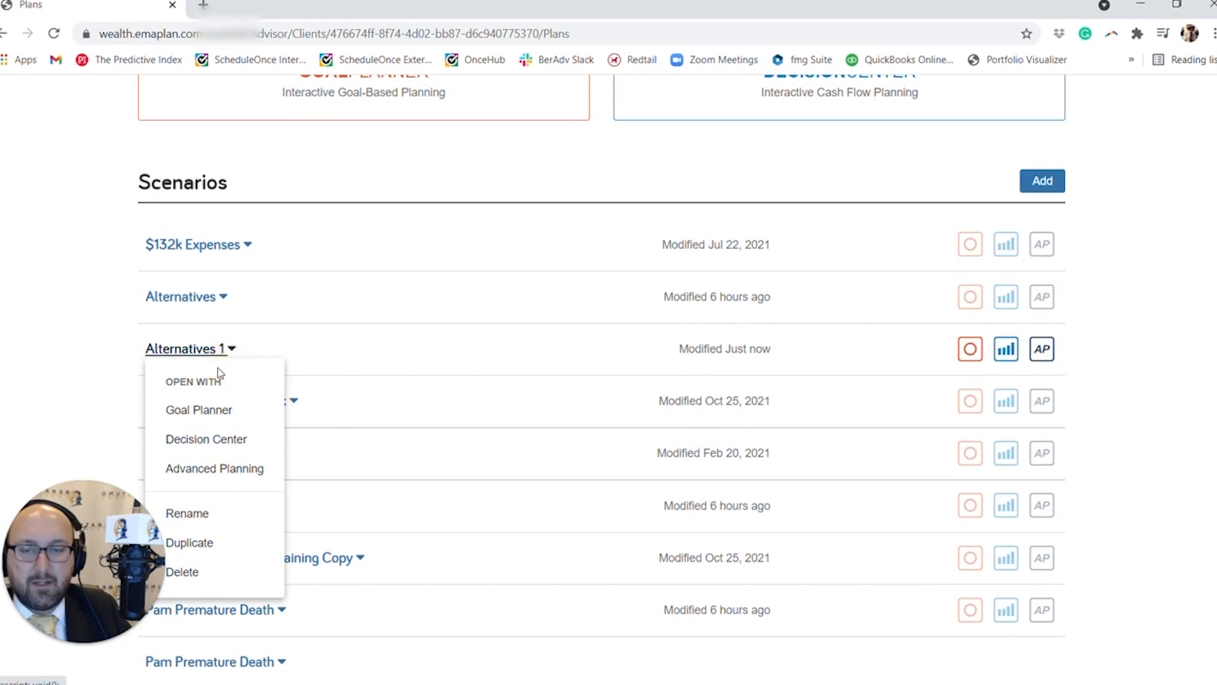
click(197, 540)
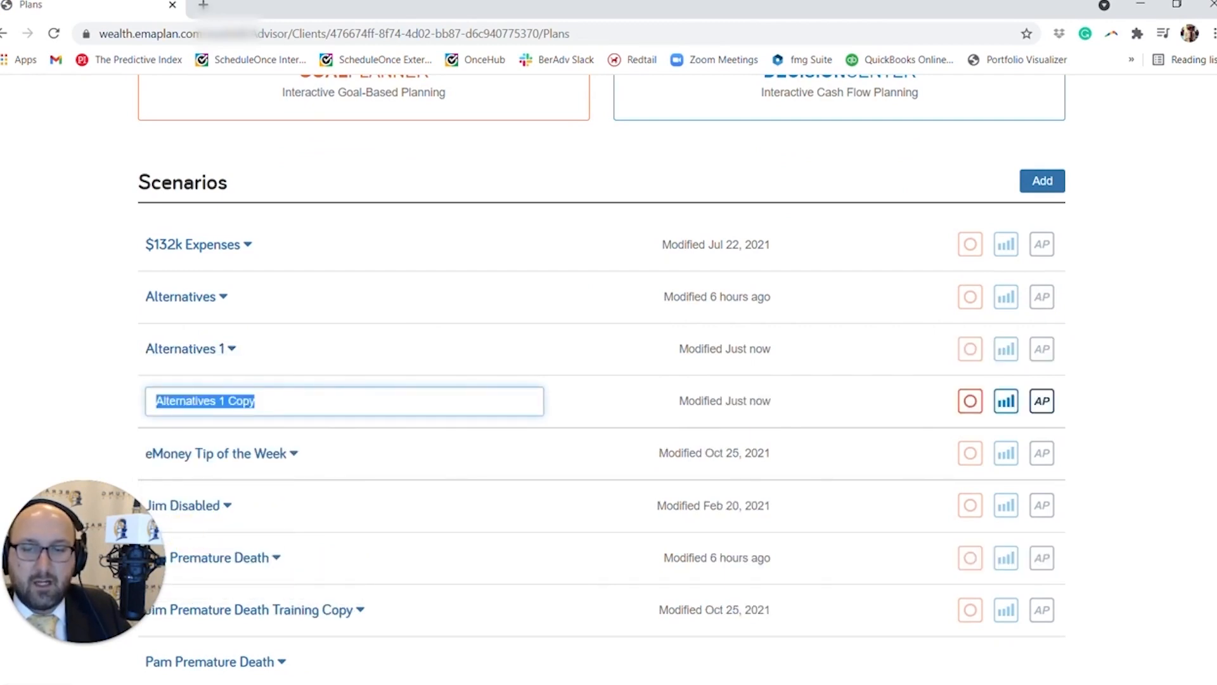
Name the duplicated scenario "Premature Death" followed by the wife's first name.
text({re,)
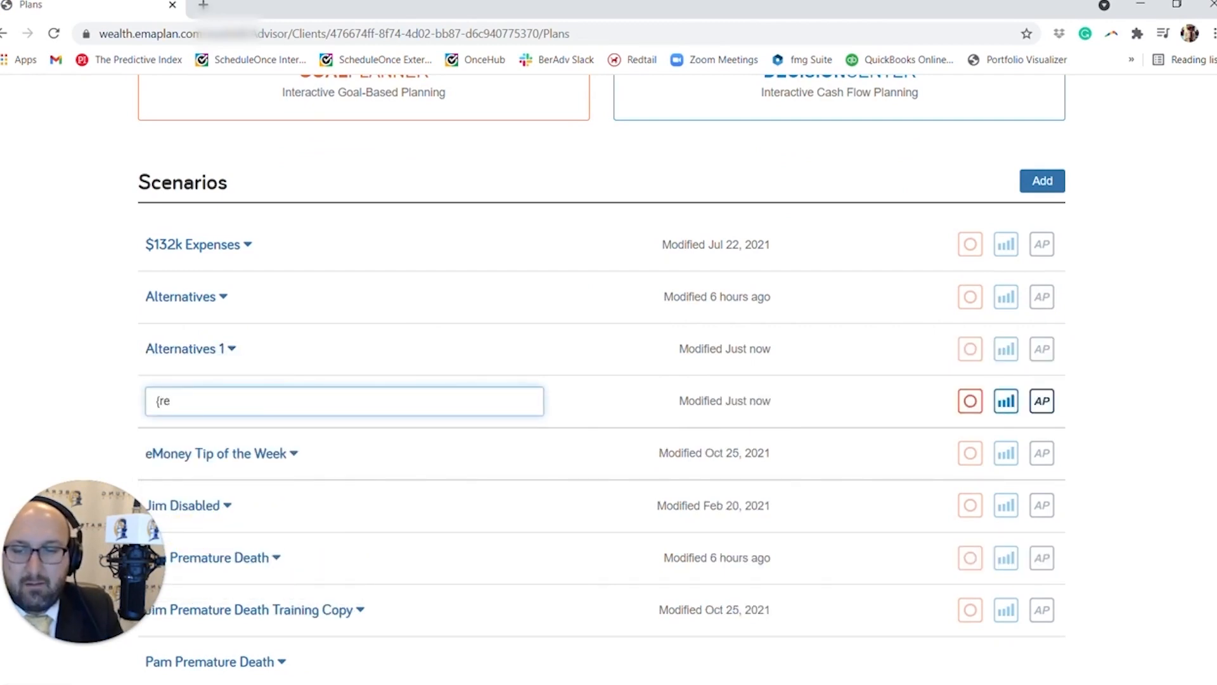
key(BackSpace)
key(BackSpace)
key(BackSpace)
text(p)
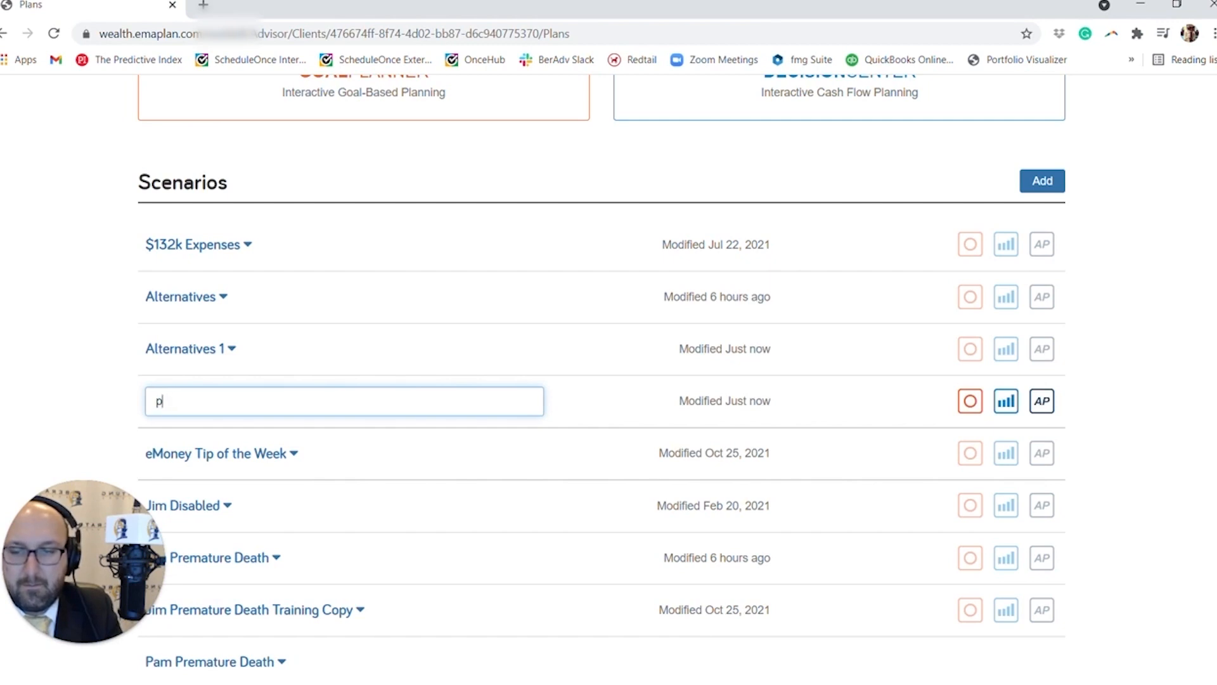
key(BackSpace)
text(pre)
key(BackSpace)
key(BackSpace)
key(BackSpace)
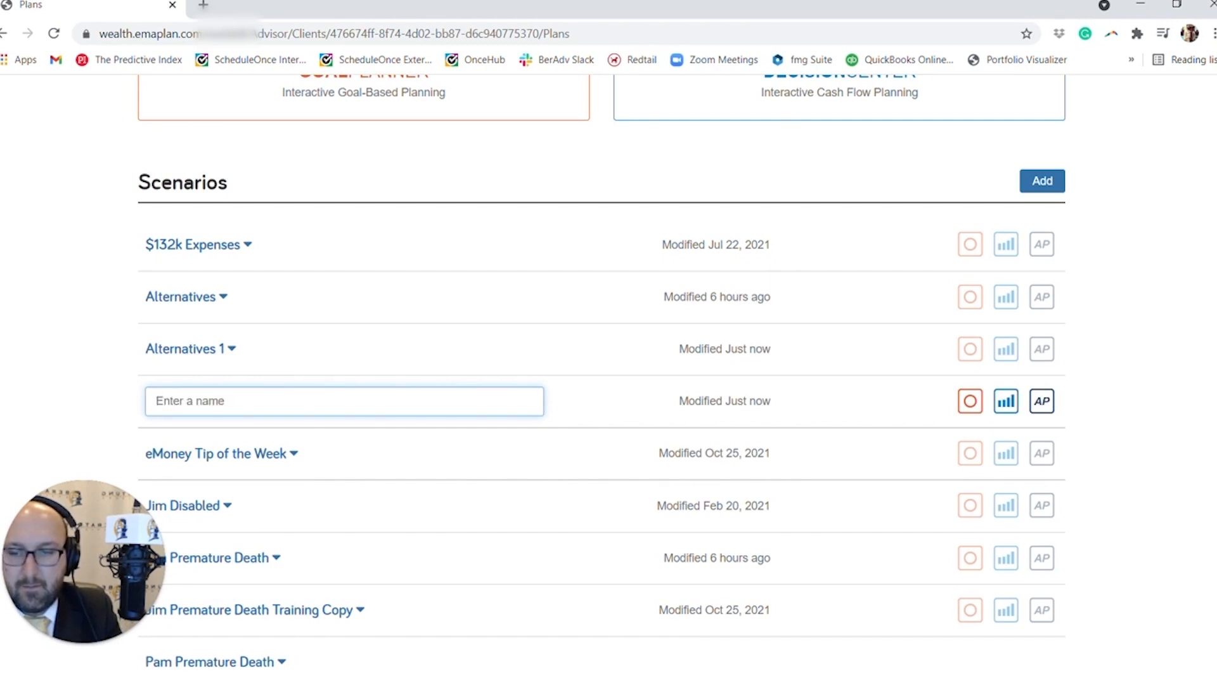
text(Premature Death Pam)
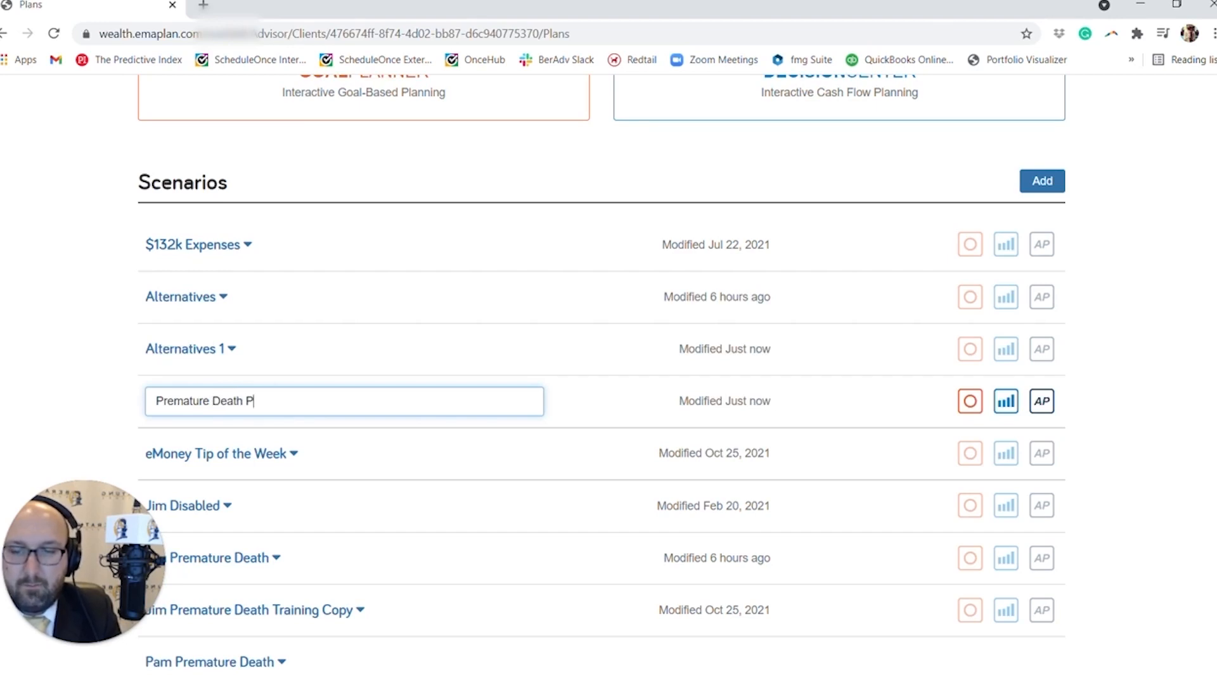
click(114, 415)
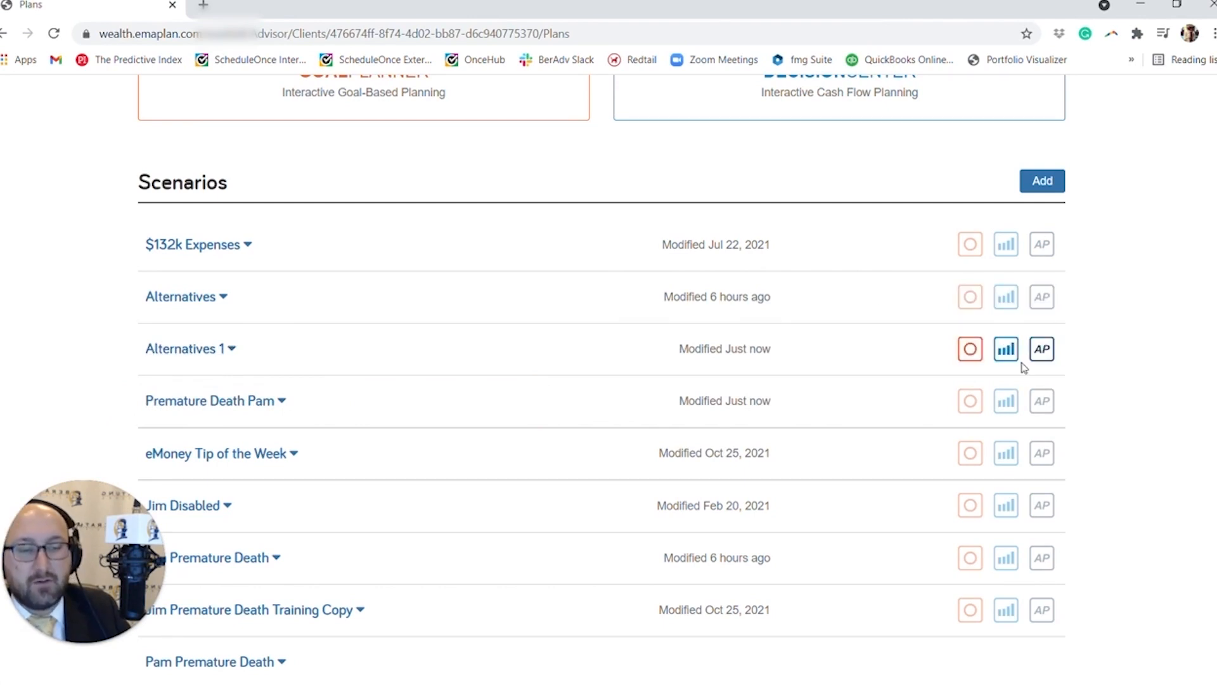
Open the Alternatives 1 scenario in Advanced Planning and switch off its 401(k) savings change.
click(1050, 350)
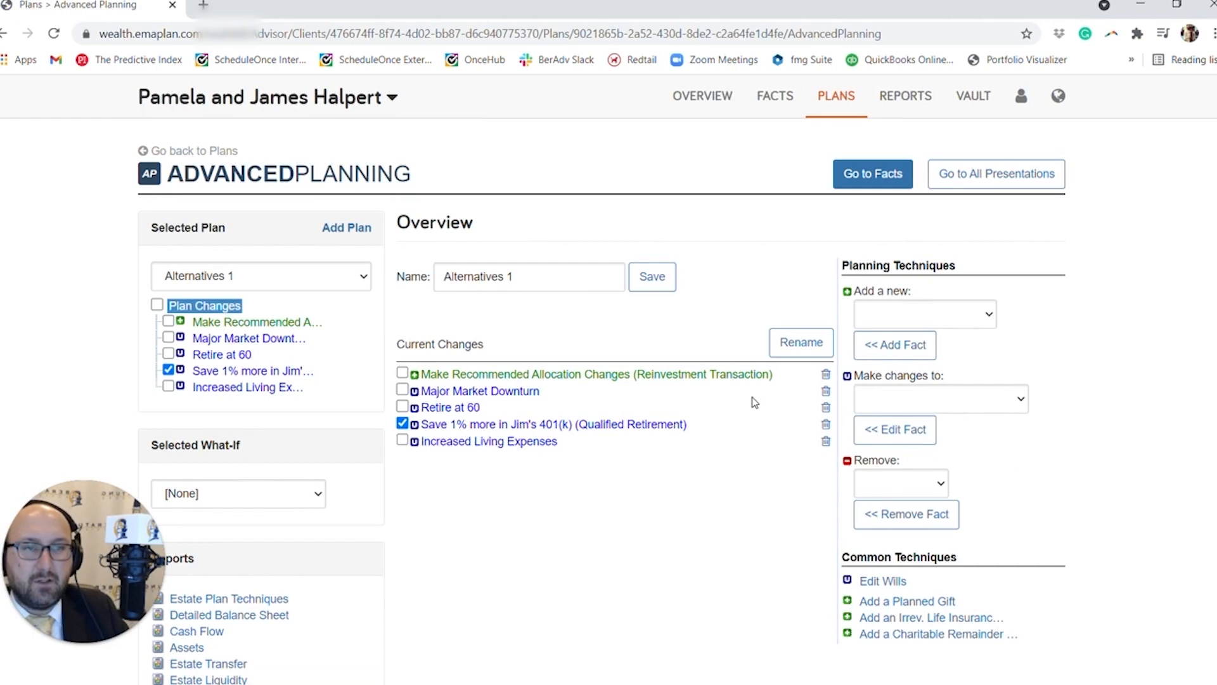
click(402, 423)
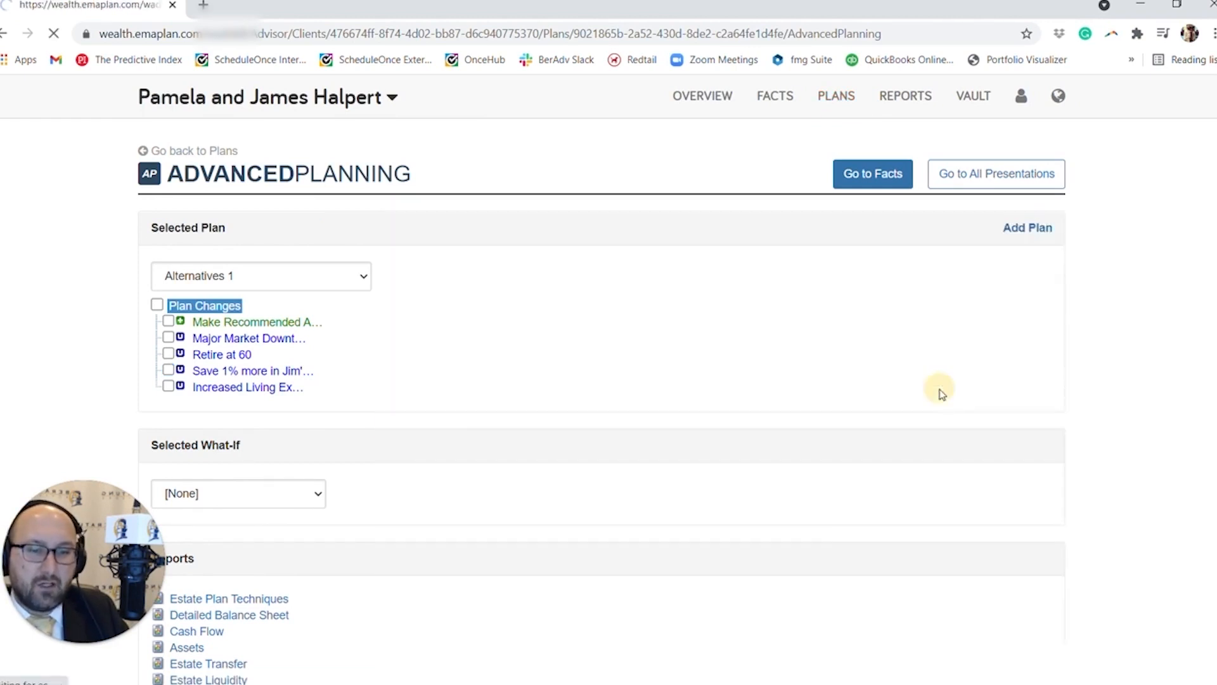
Start a plan change to the Social Security fact.
click(926, 398)
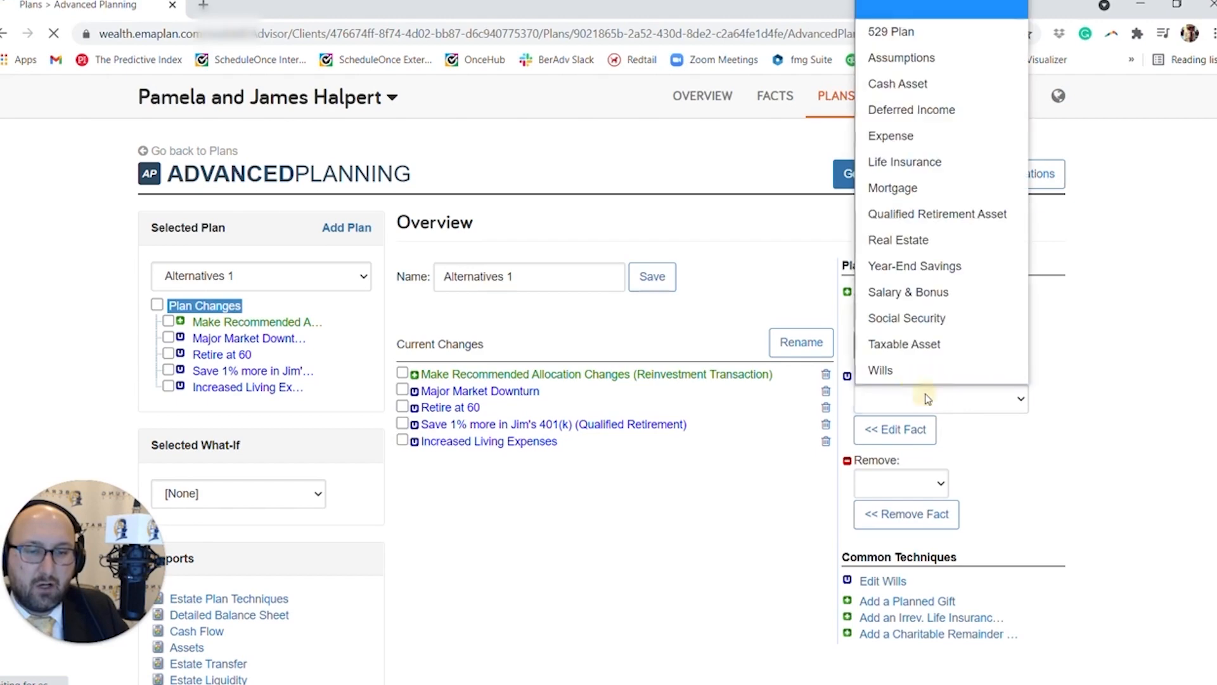
click(952, 319)
click(893, 431)
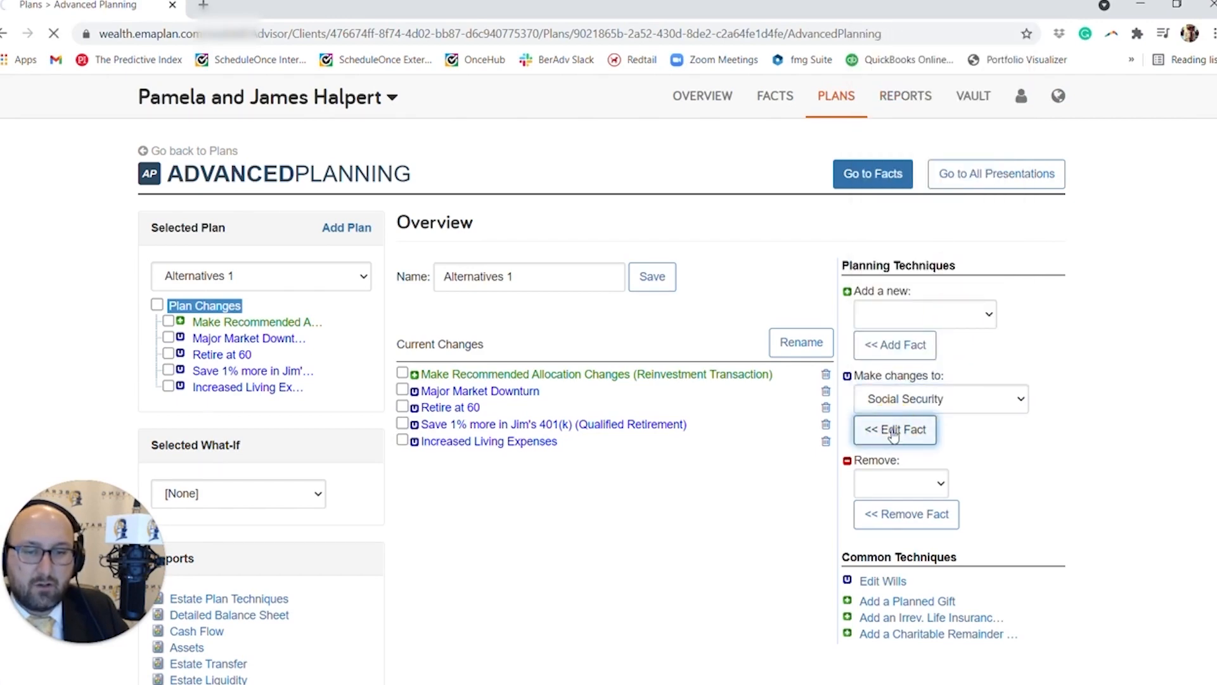
Set Social Security benefits to begin at Age 62 (Earliest Possible) for both spouses and save the change.
scroll(818, 374, down, 3)
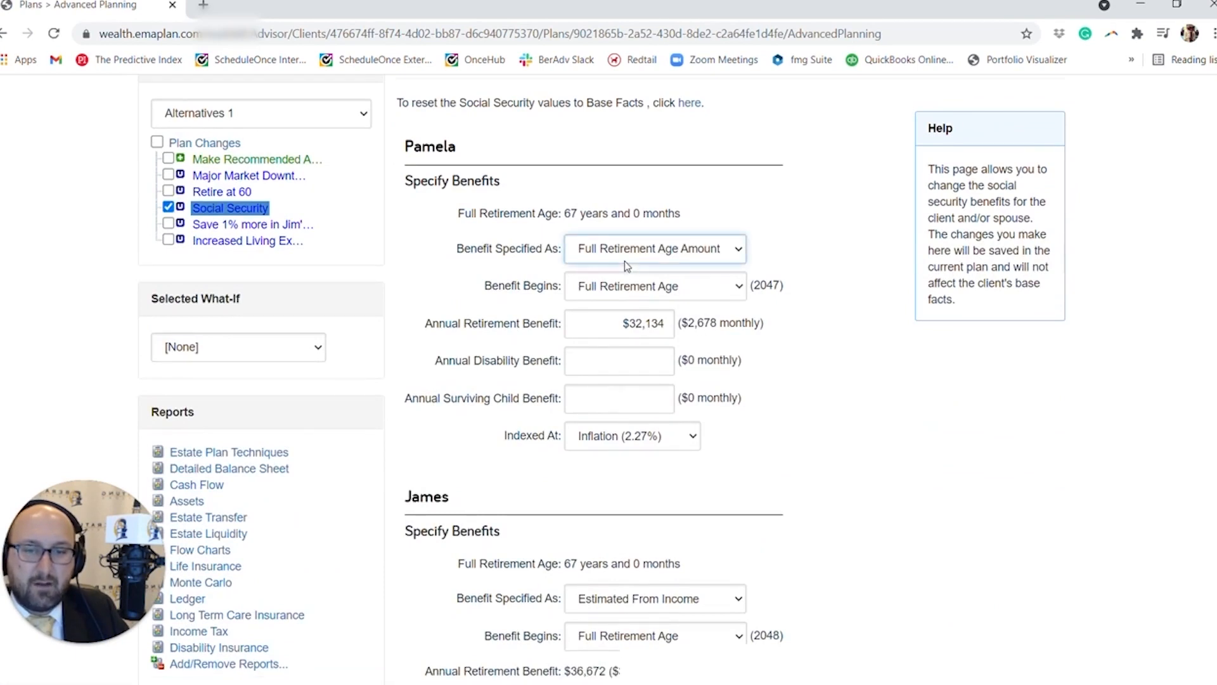
click(605, 289)
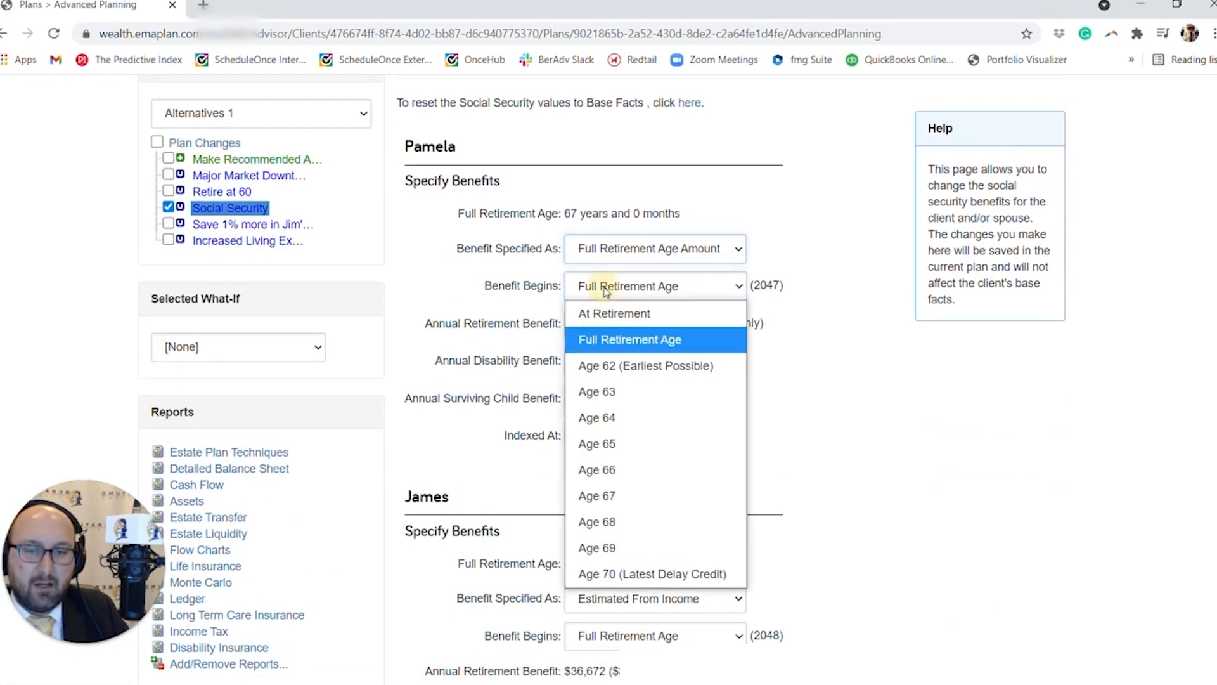
click(612, 365)
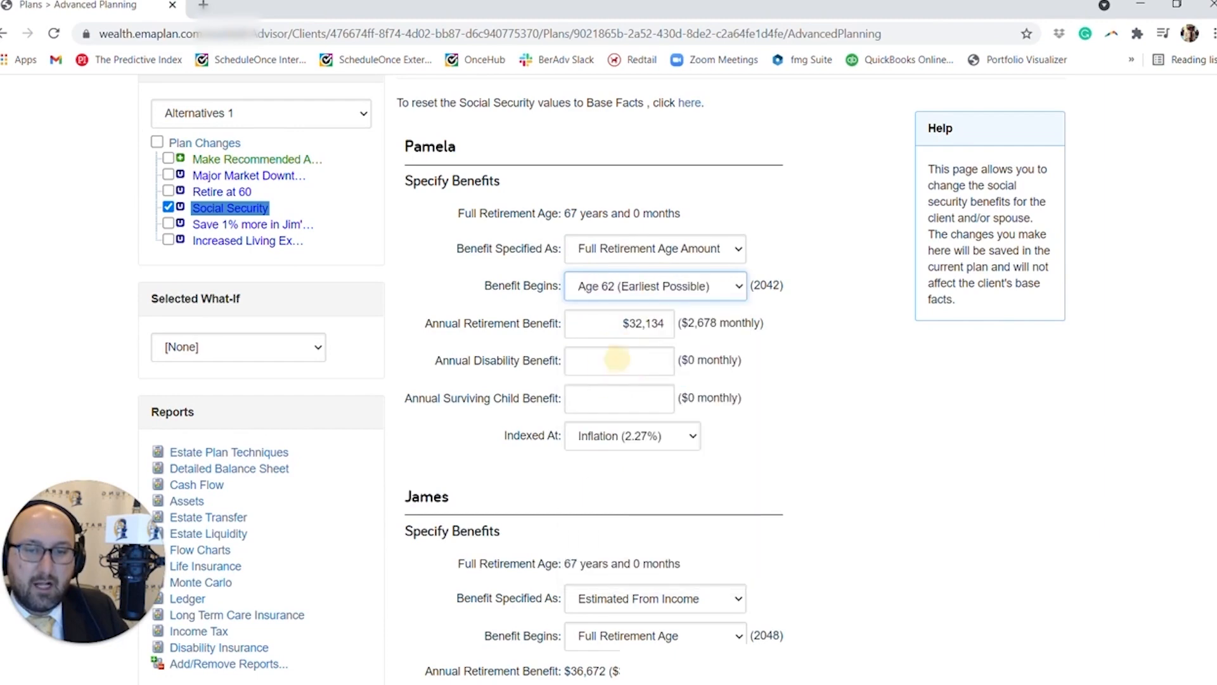
scroll(713, 453, down, 3)
click(715, 474)
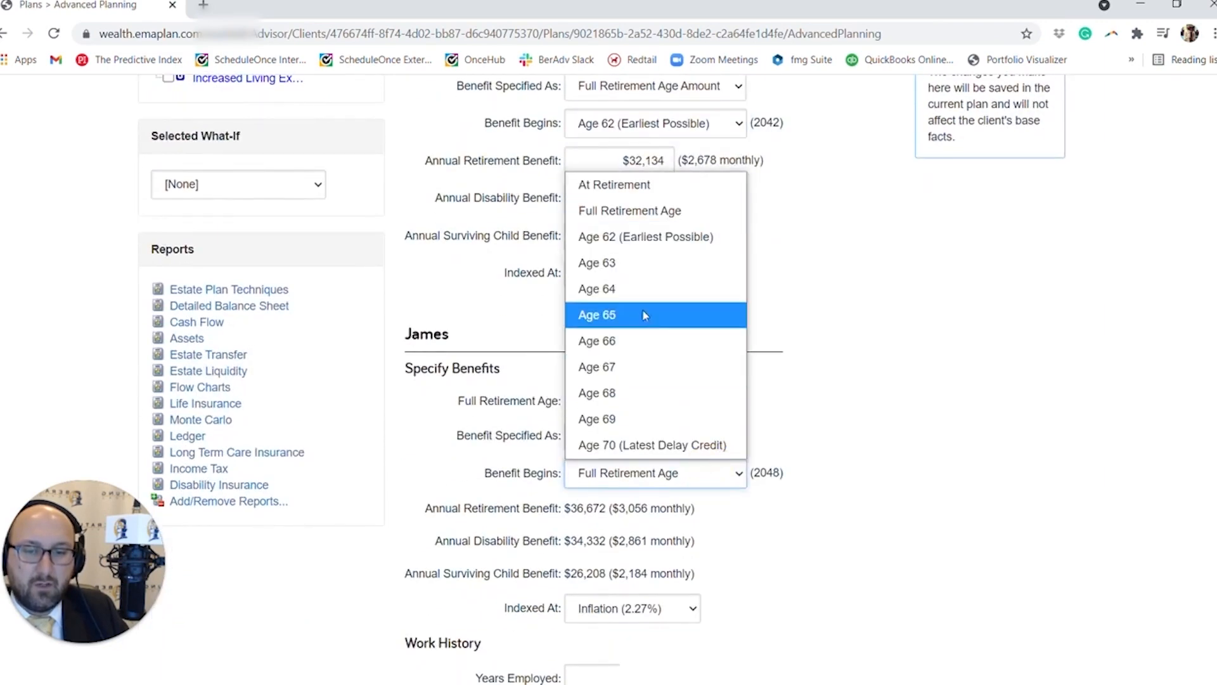
click(636, 238)
scroll(729, 386, down, 6)
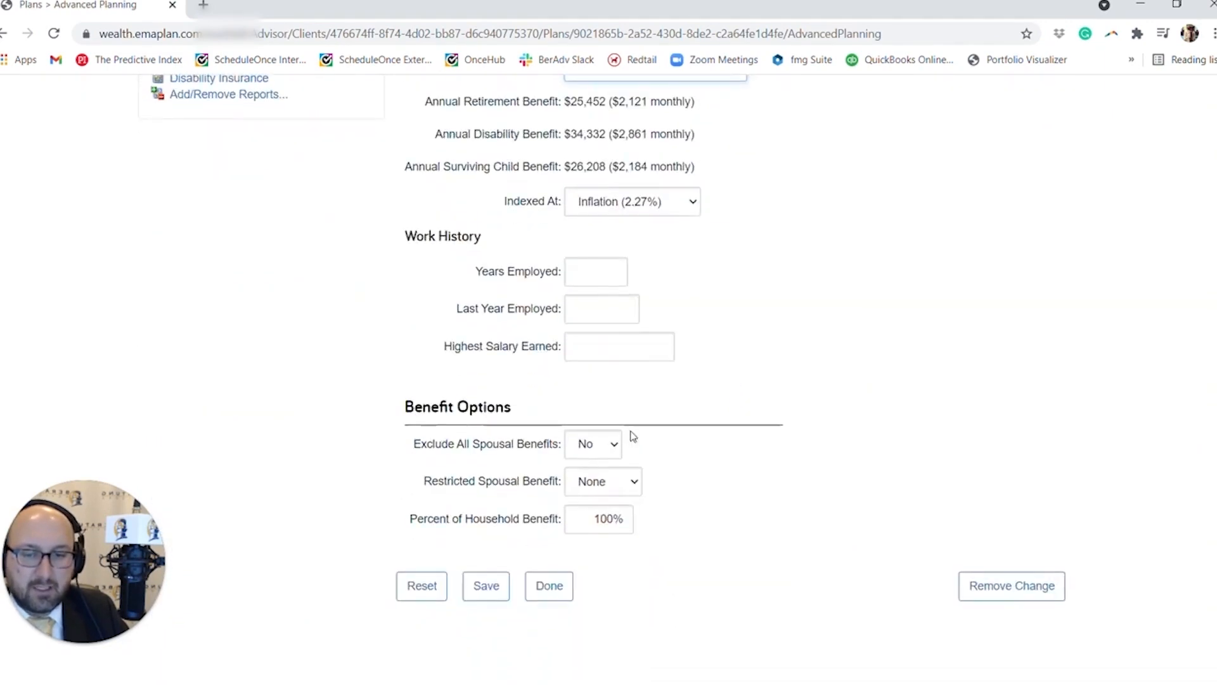
click(488, 587)
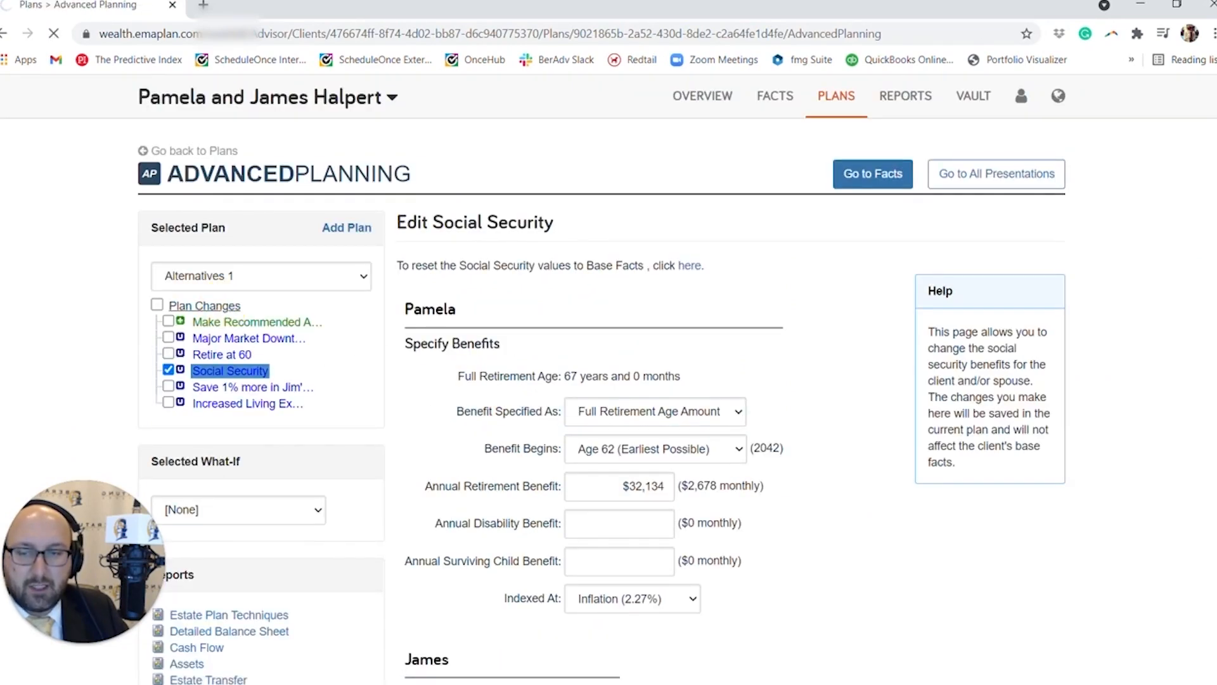
Rename the Social Security plan change to "Social Security at 62".
click(807, 356)
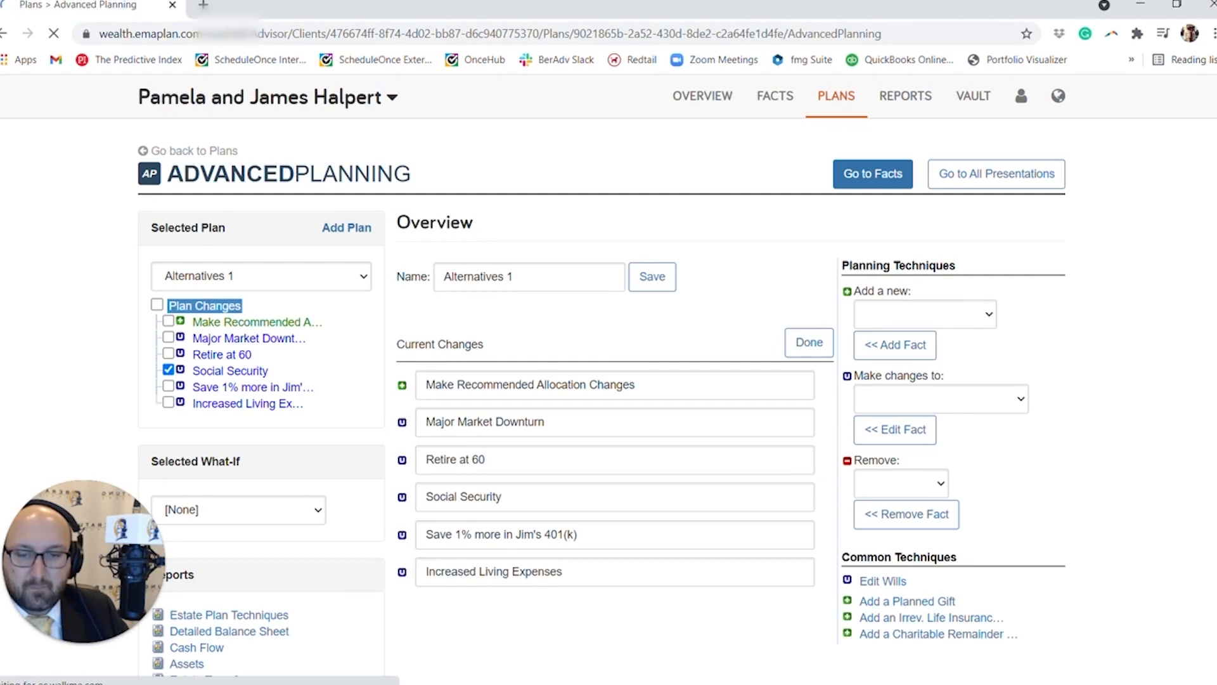
click(502, 496)
text(at 62)
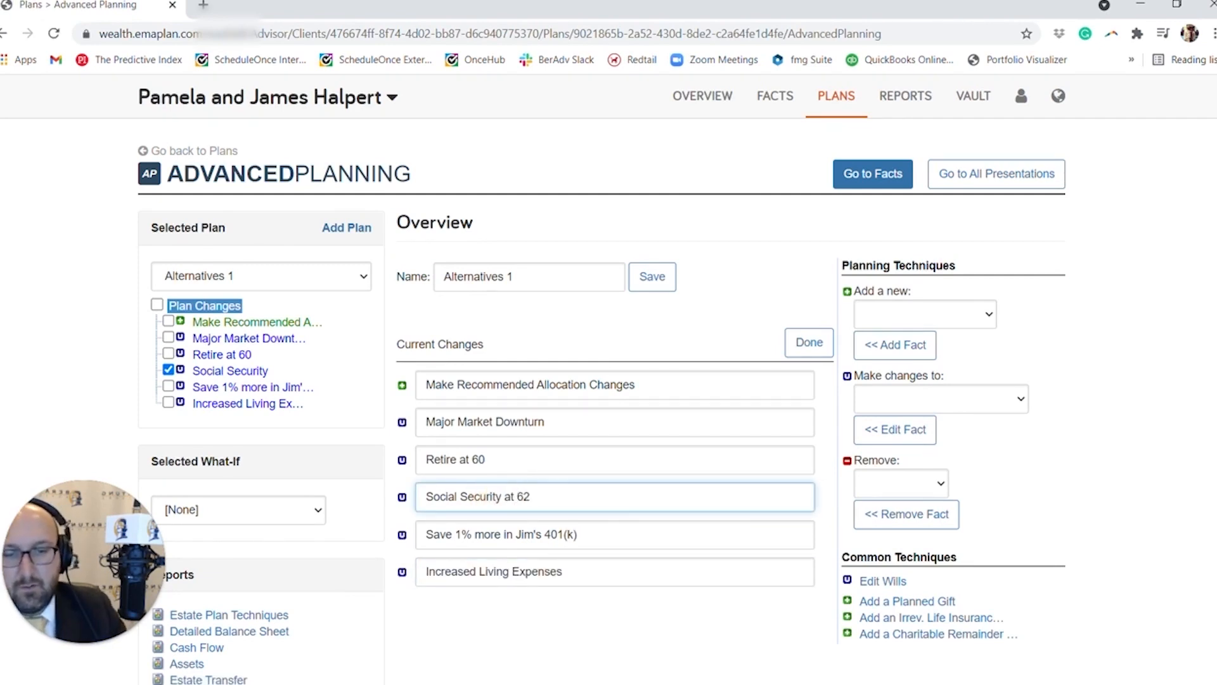
click(809, 344)
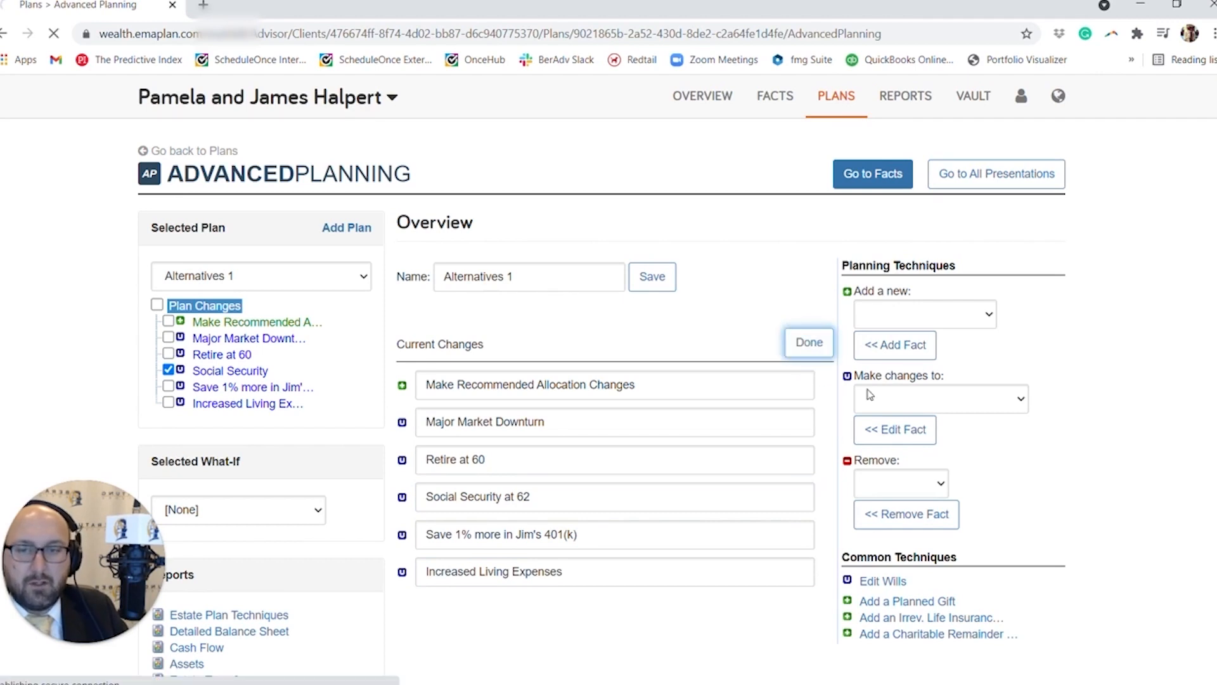
Go back to the client's plans list and reopen the Alternatives 1 scenario in Advanced Planning.
click(200, 152)
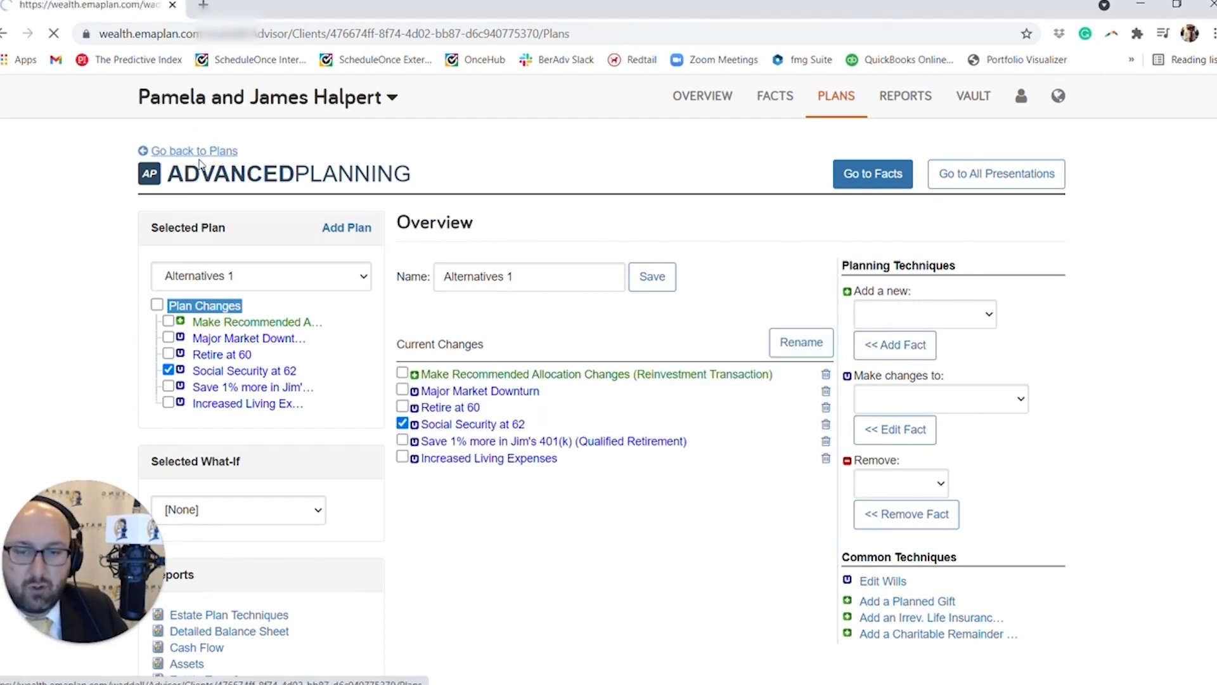
scroll(370, 395, down, 3)
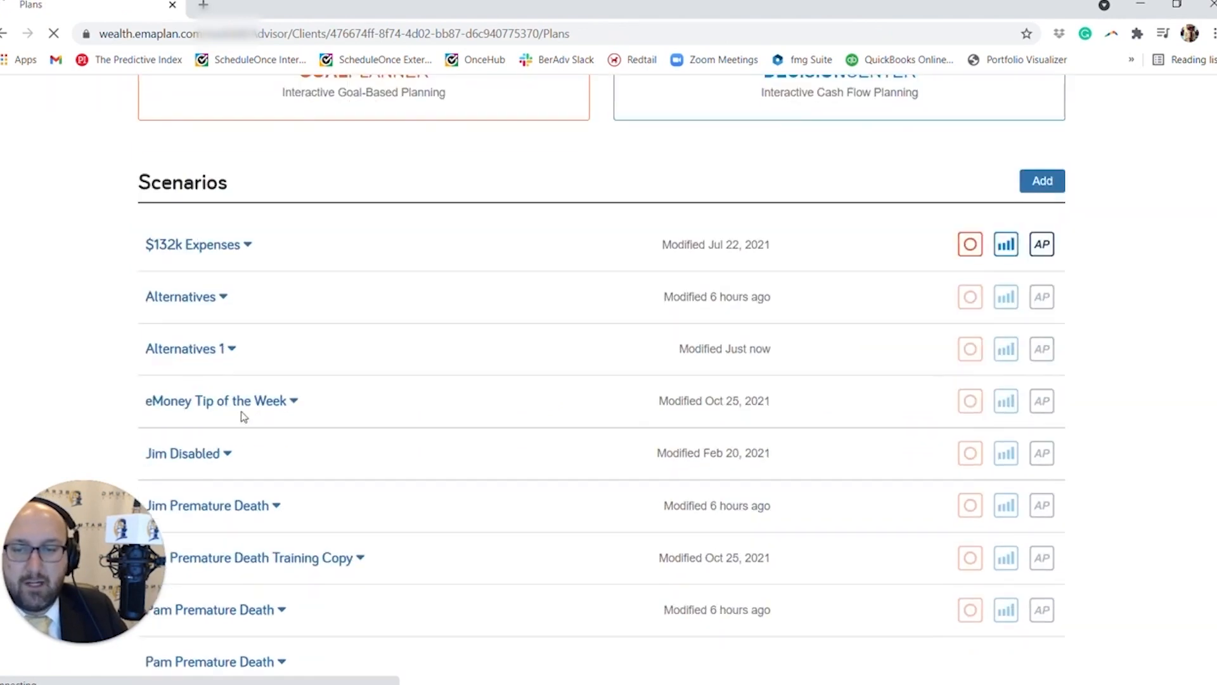
click(223, 348)
click(1041, 349)
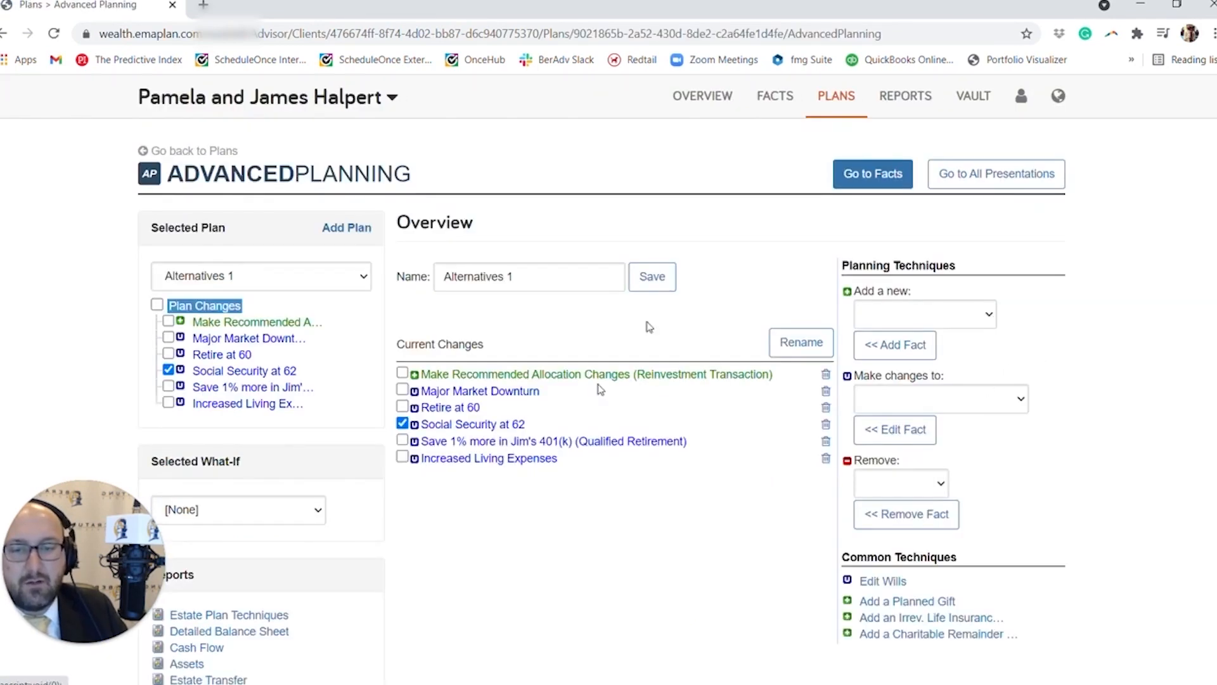
Open Decision Center on the Base Facts plan and add a Social Security technique.
click(827, 107)
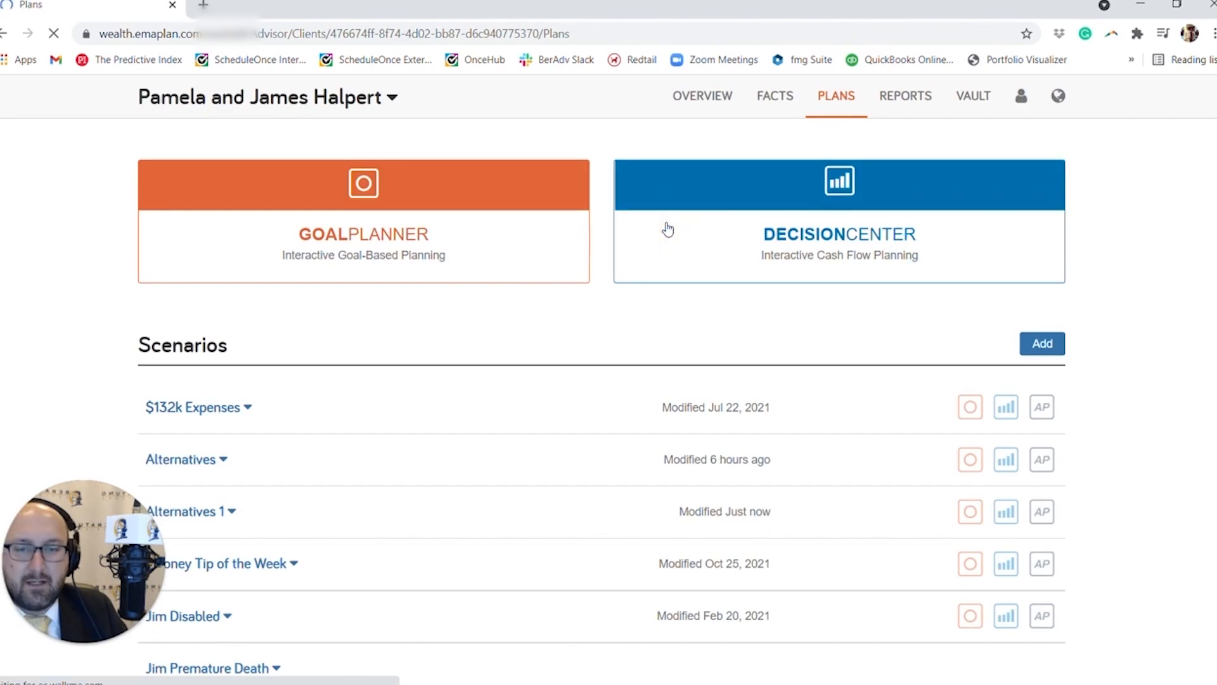
click(668, 230)
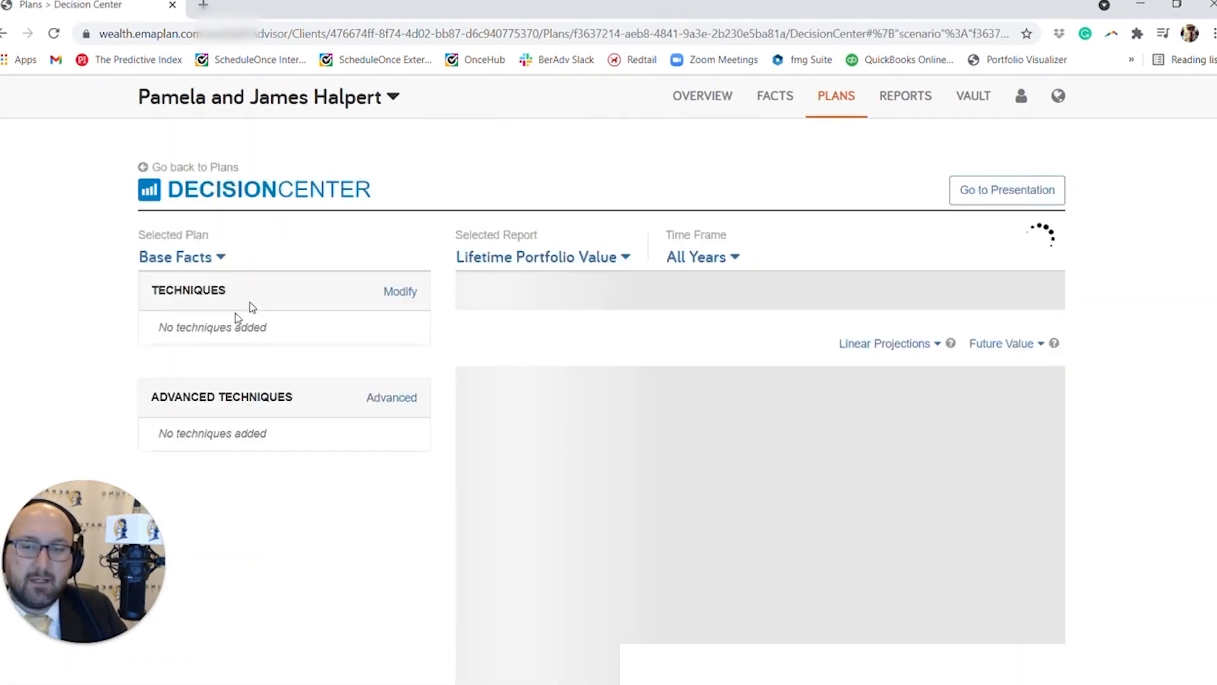
click(397, 292)
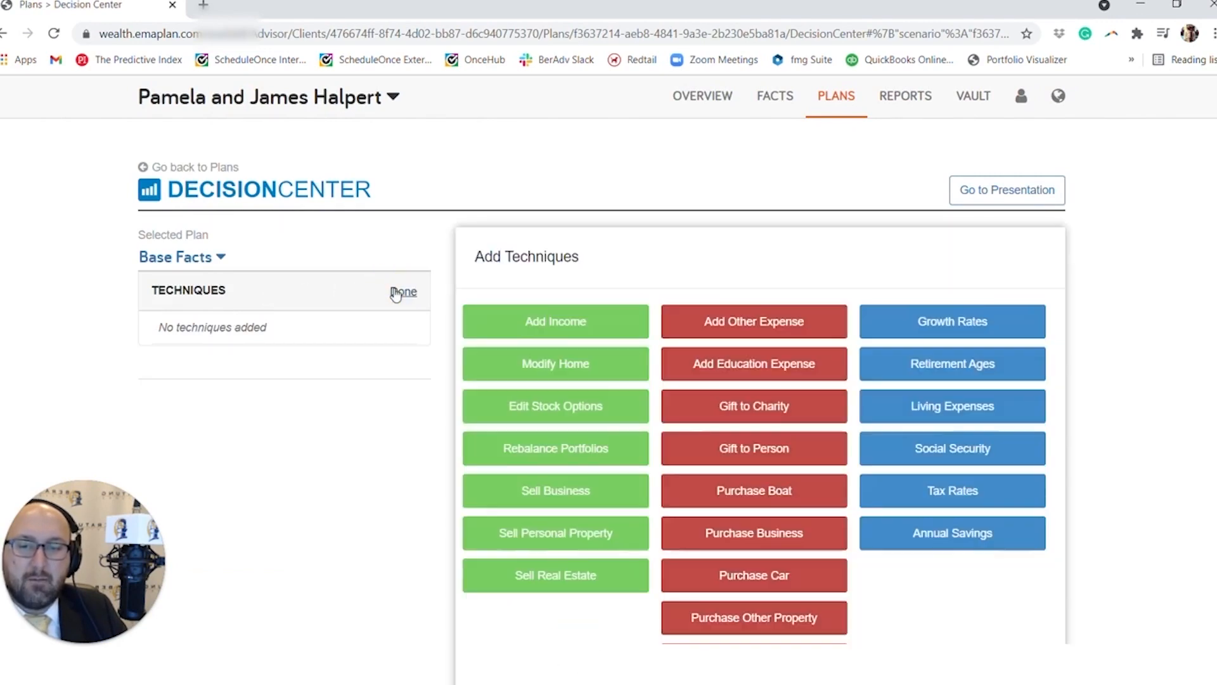
scroll(625, 491, down, 1)
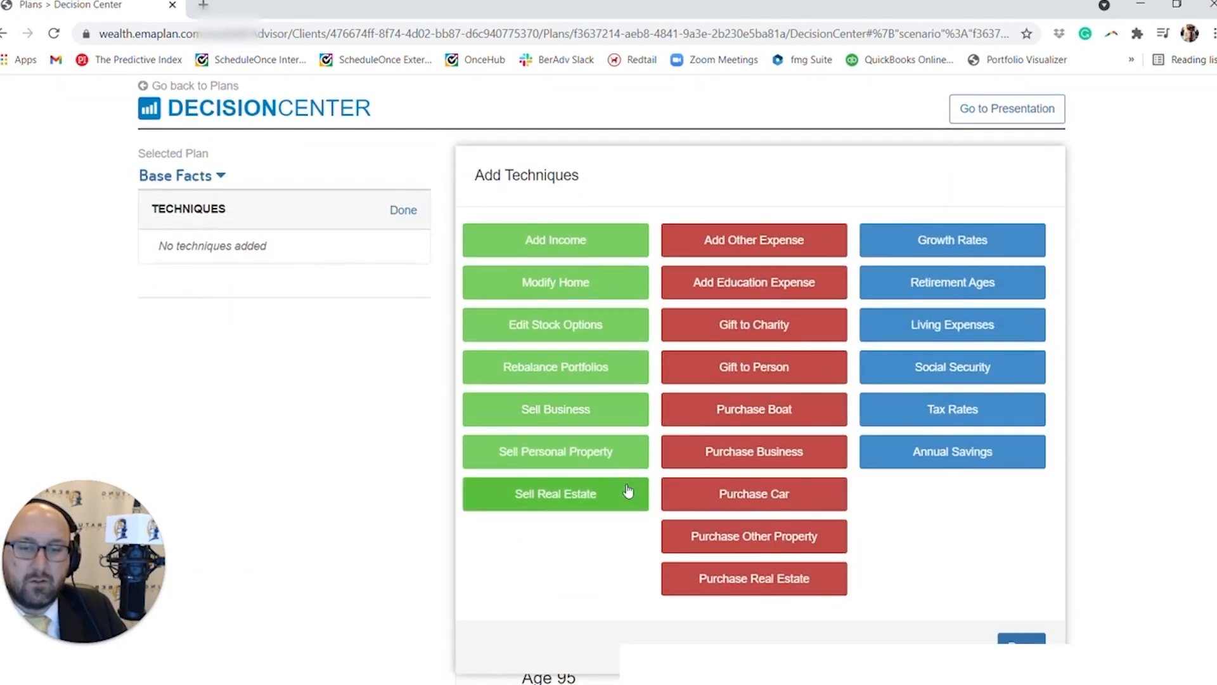
click(905, 368)
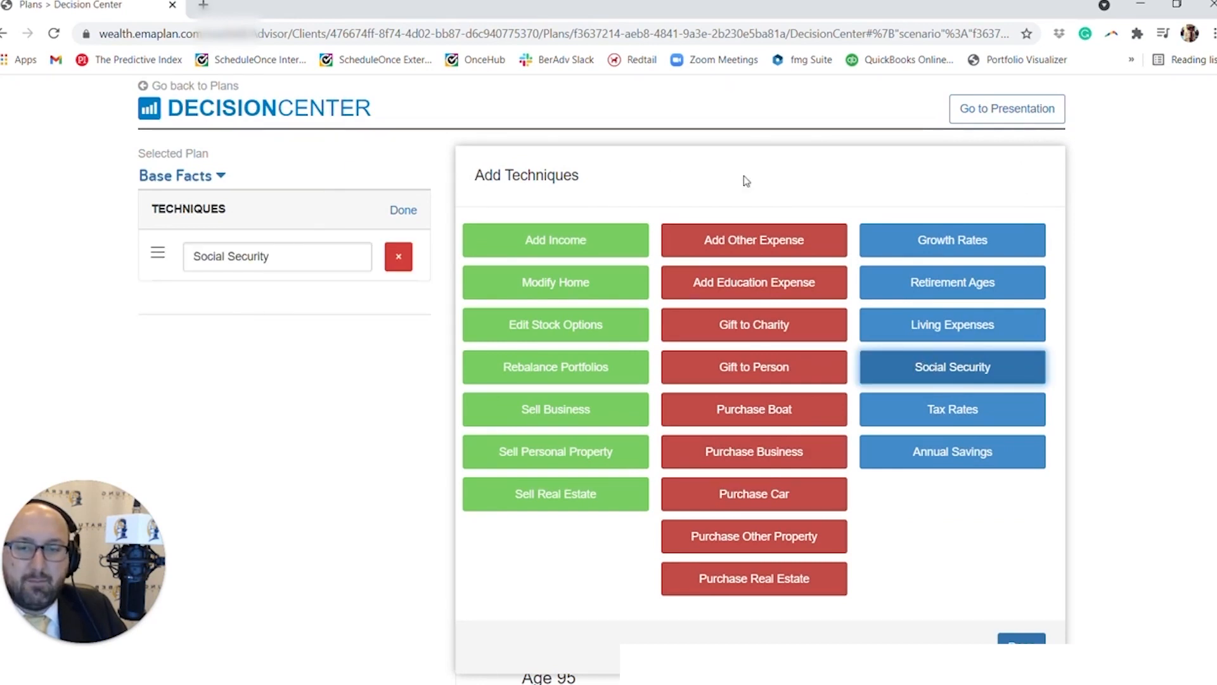
click(1020, 639)
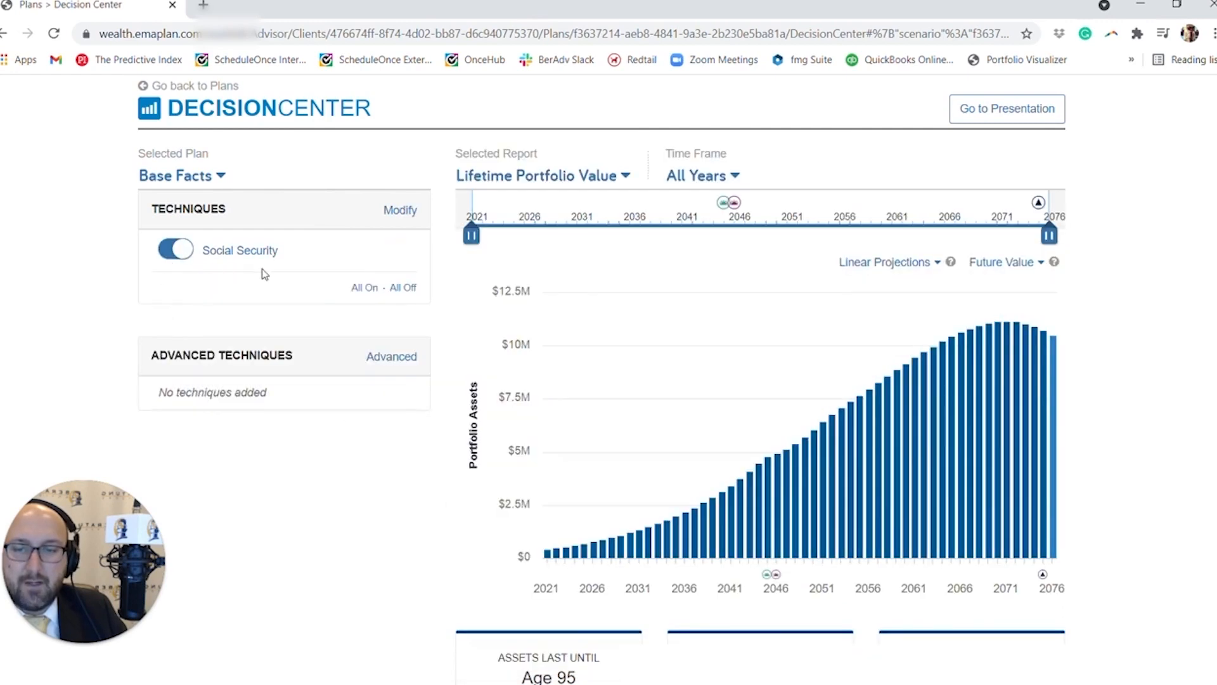
Review the benefit type and start settings of the Social Security technique, and return to the technique list.
click(231, 250)
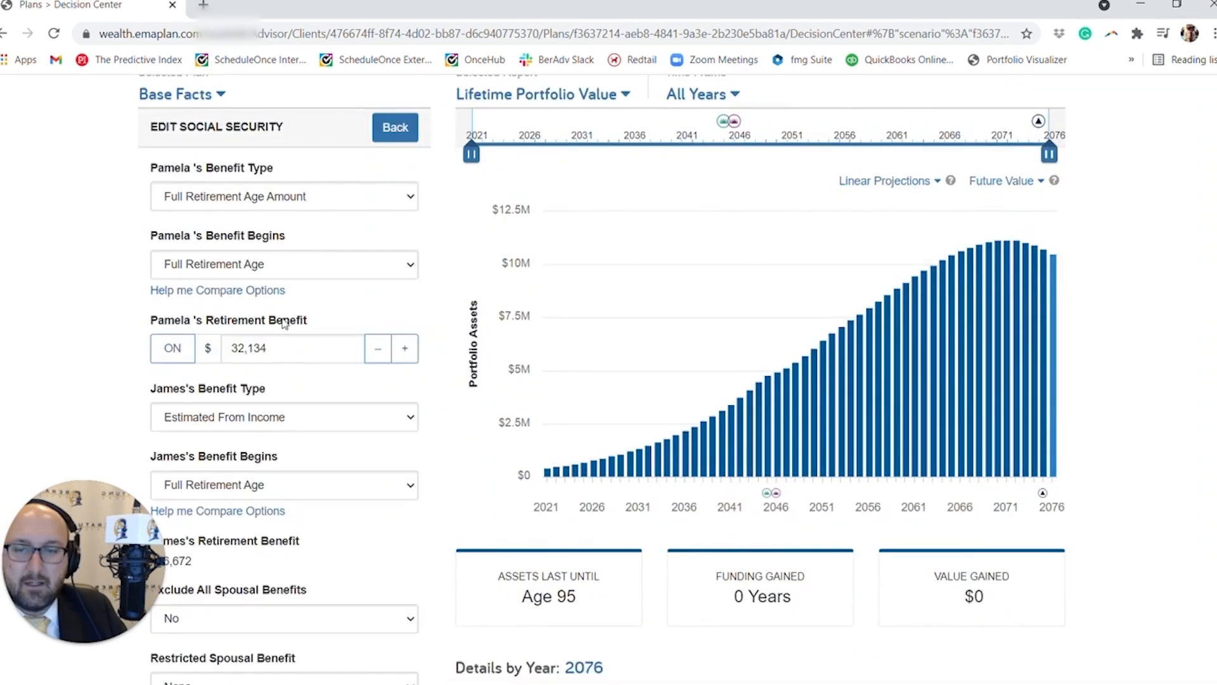
scroll(286, 333, down, 4)
scroll(289, 342, up, 7)
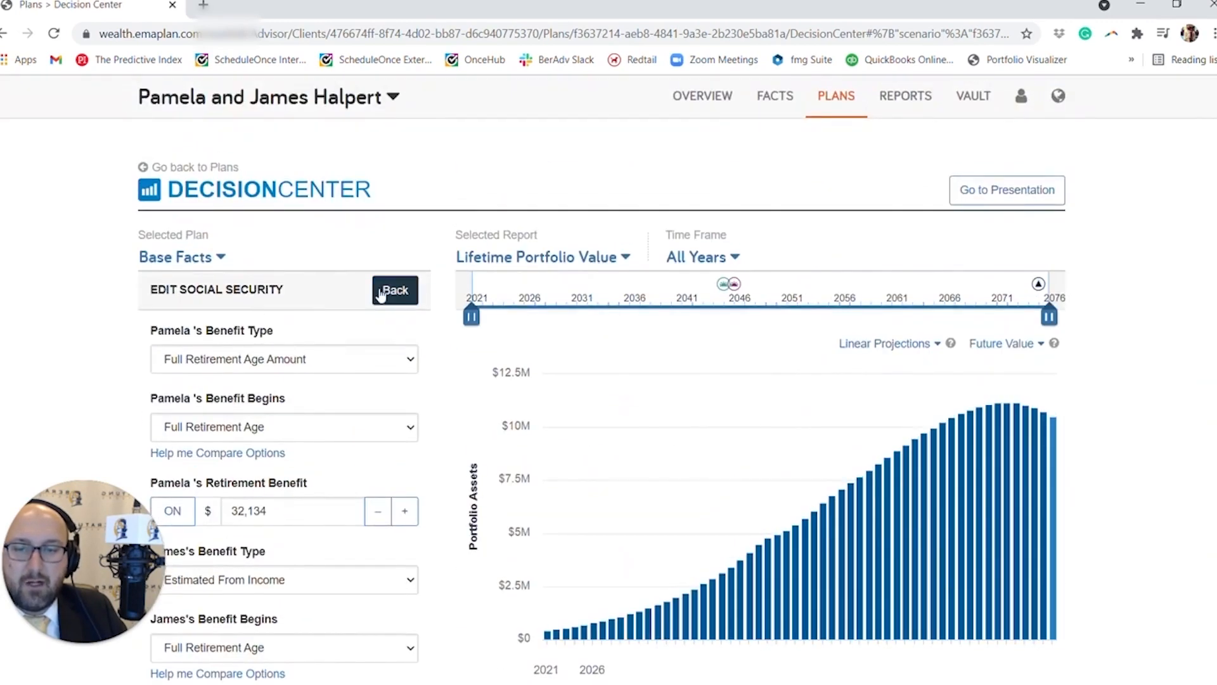
click(390, 293)
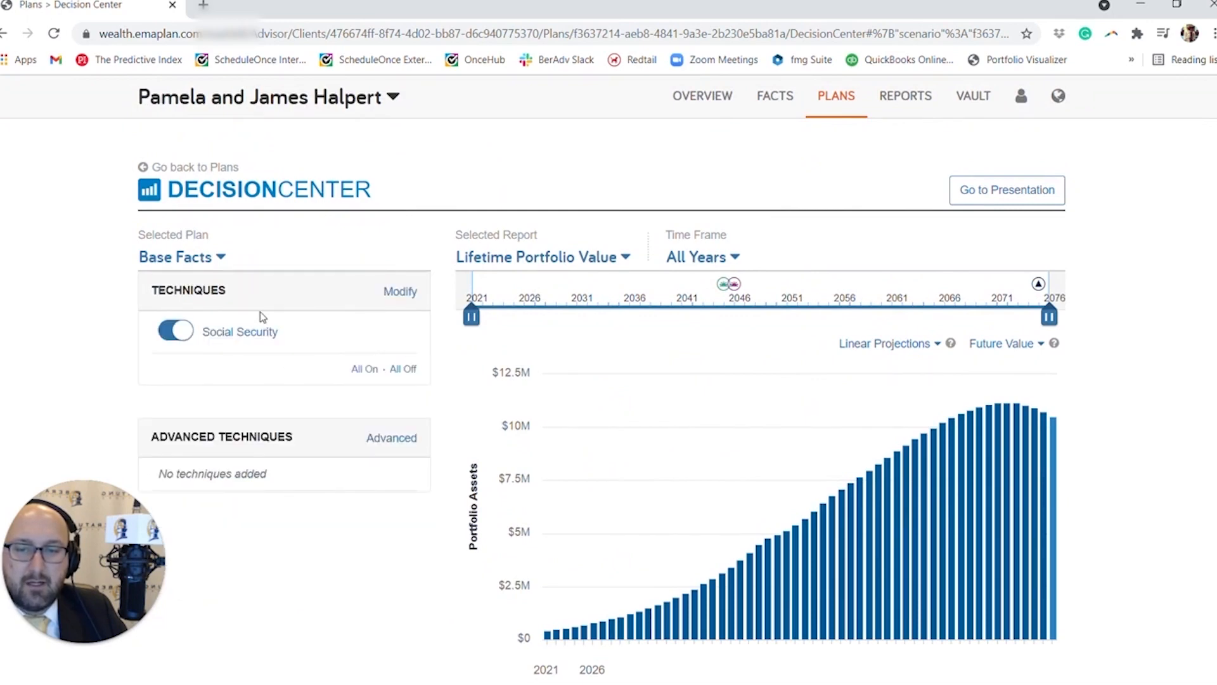
Switch off the Social Security technique for the Base Facts plan.
click(191, 330)
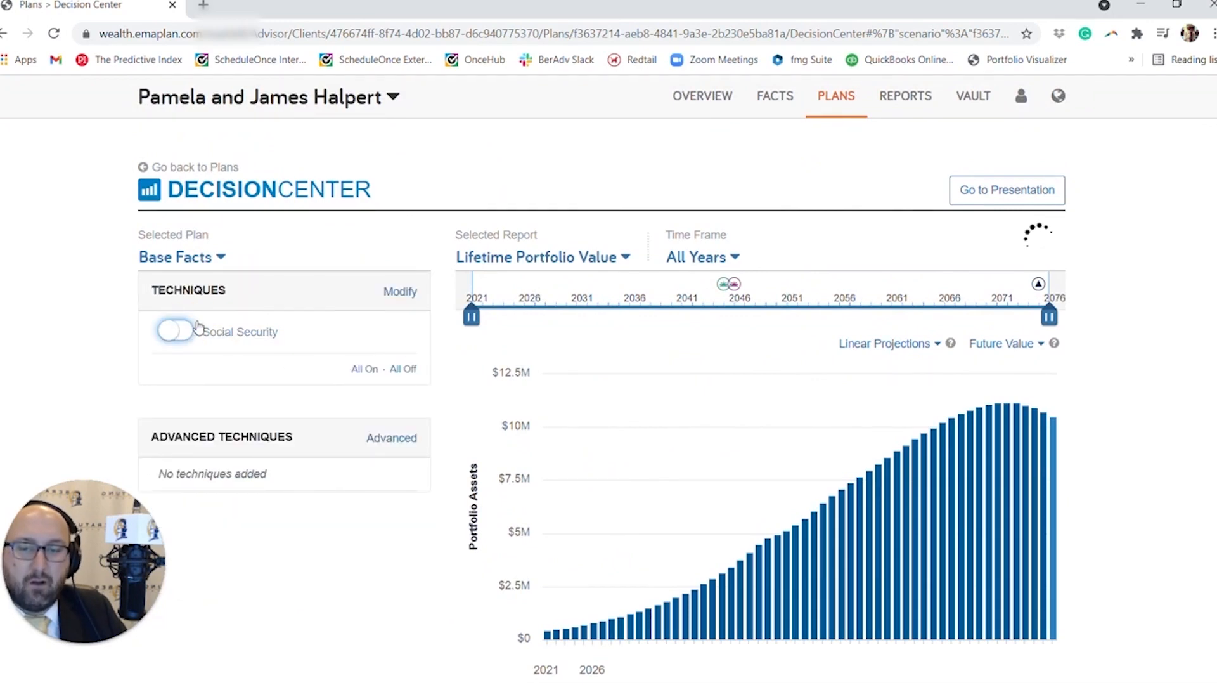
scroll(231, 318, down, 3)
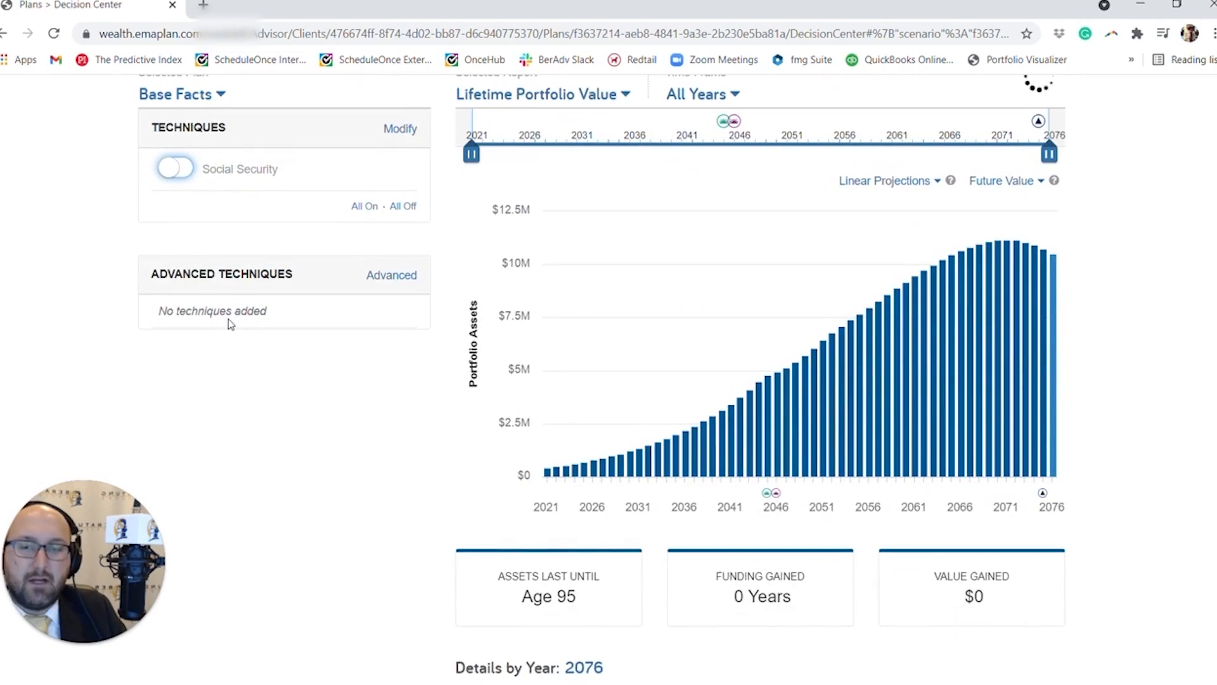
scroll(314, 347, up, 2)
scroll(314, 347, up, 1)
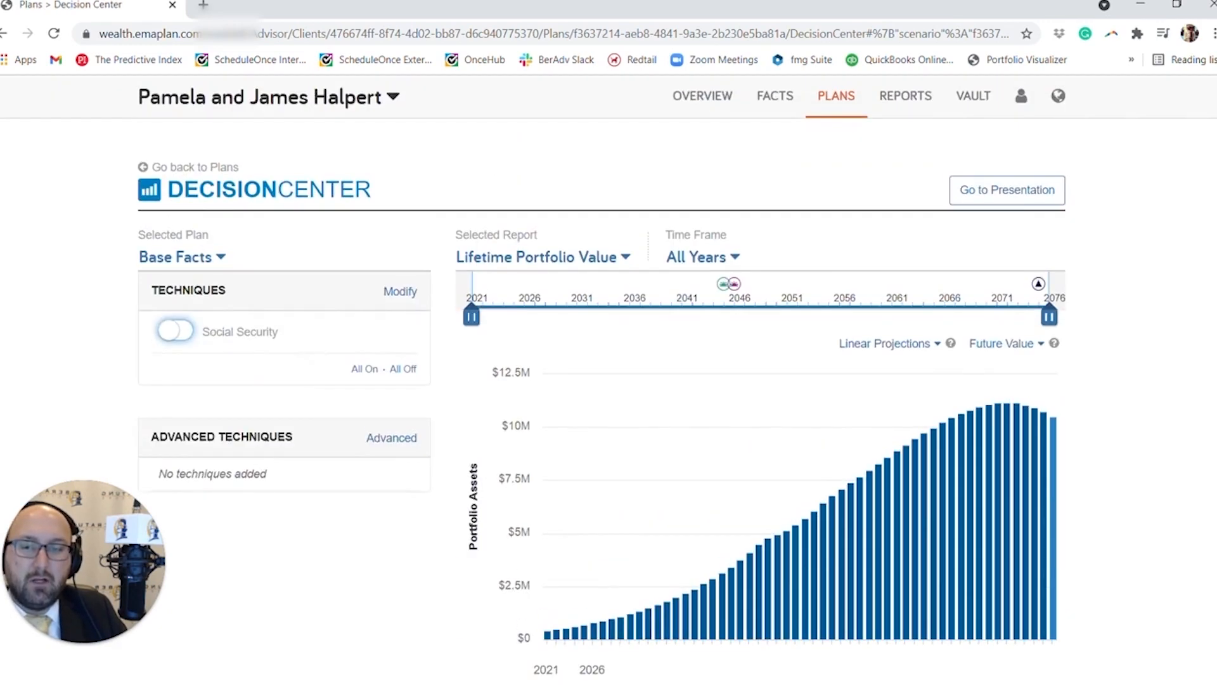
Reopen the Alternatives 1 scenario in Advanced Planning and switch off its "Social Security at 62" change.
click(202, 170)
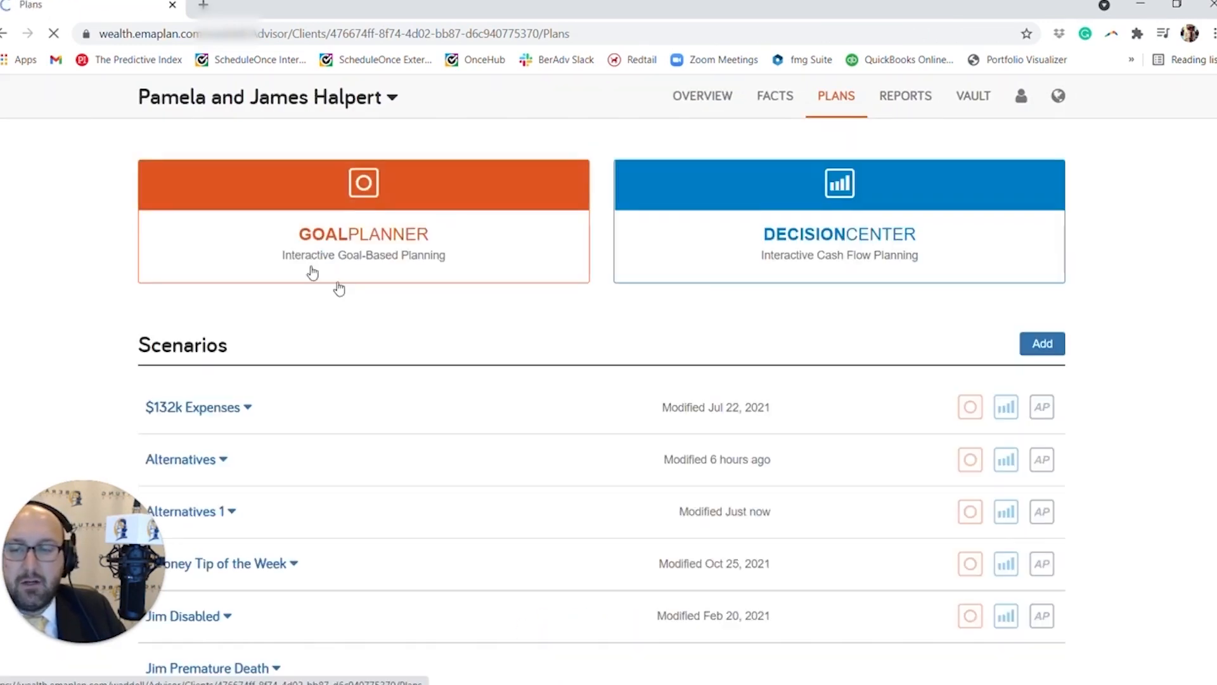
scroll(521, 367, down, 4)
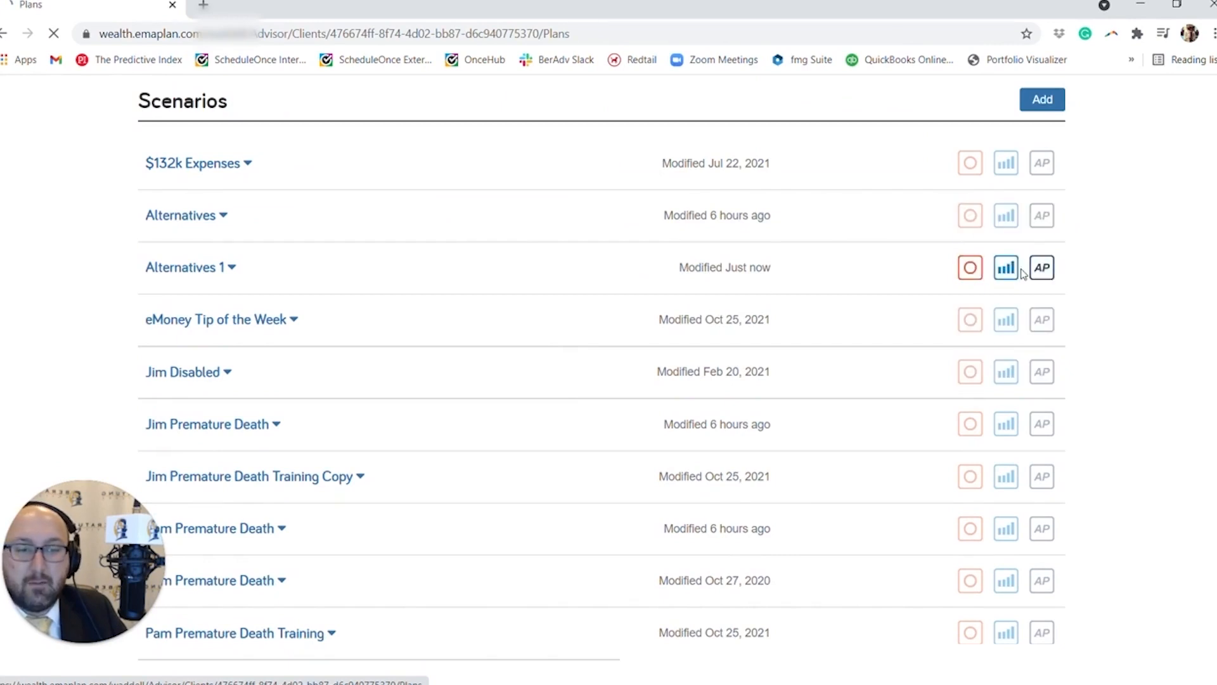
click(1041, 269)
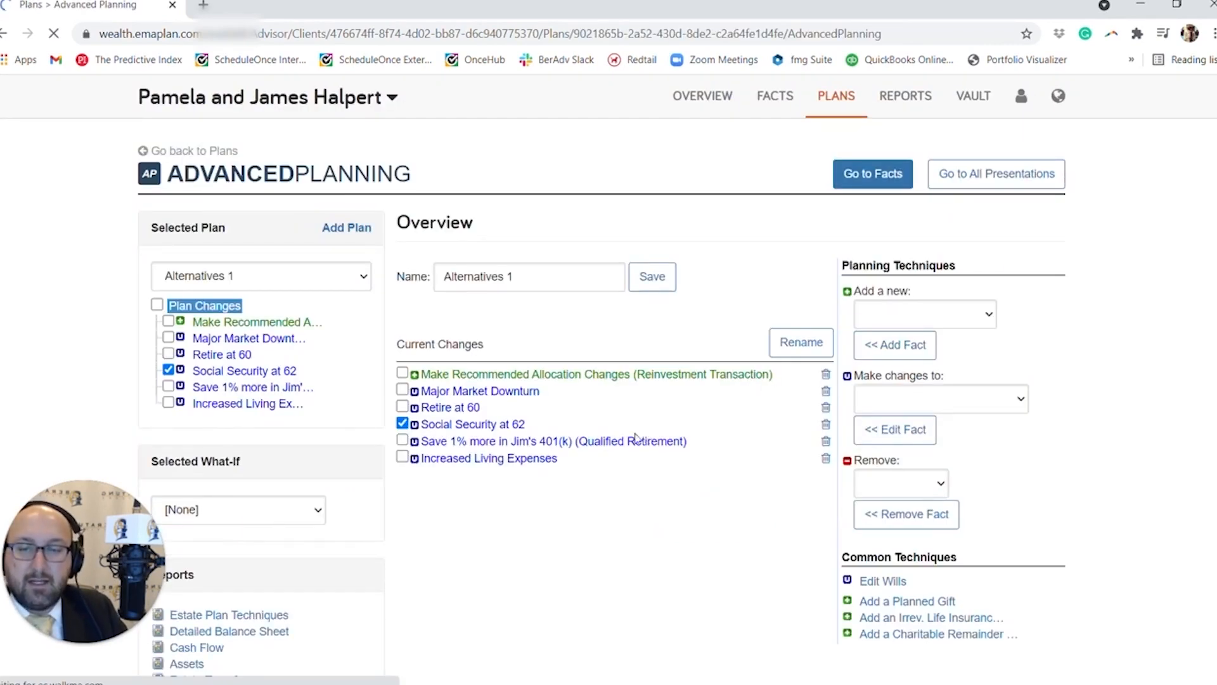
click(169, 369)
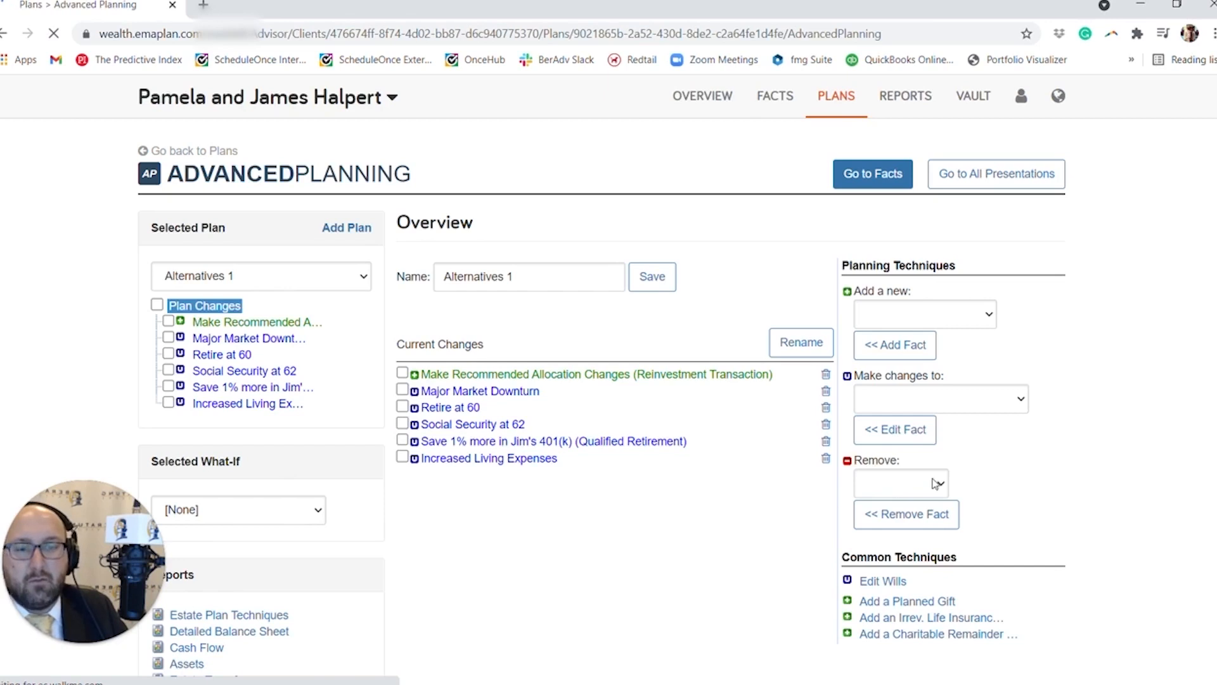
Add a new Health Event fact to the Alternatives 1 plan.
click(970, 322)
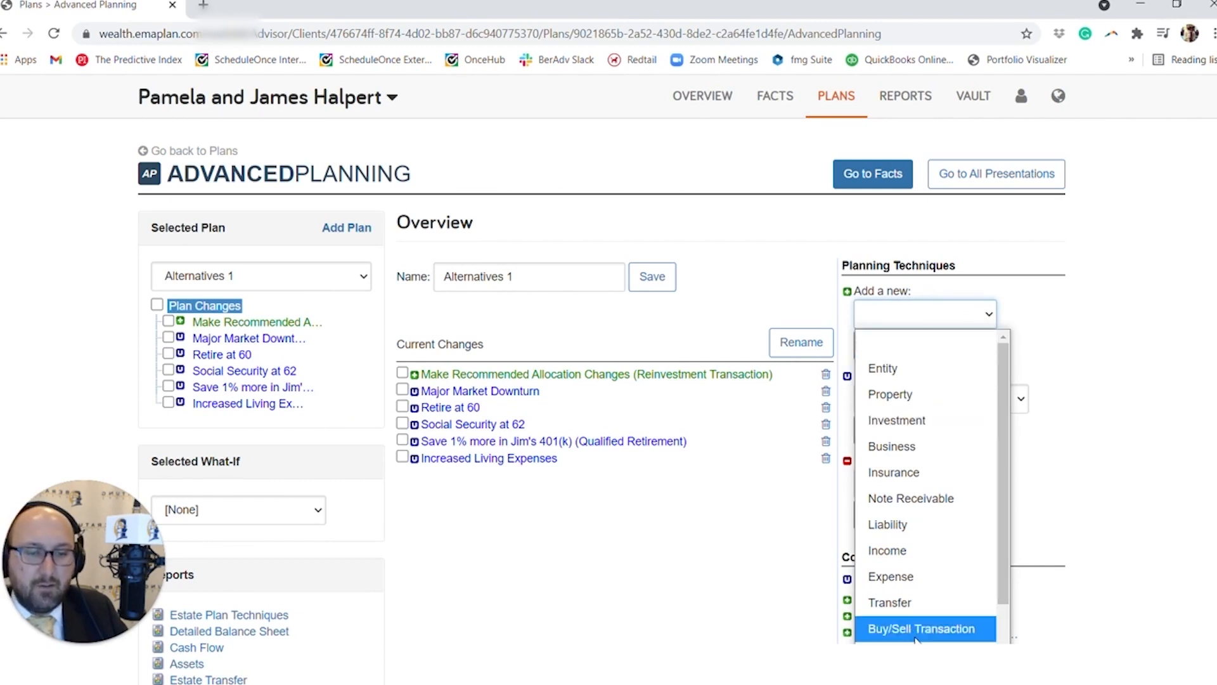
scroll(919, 627, down, 3)
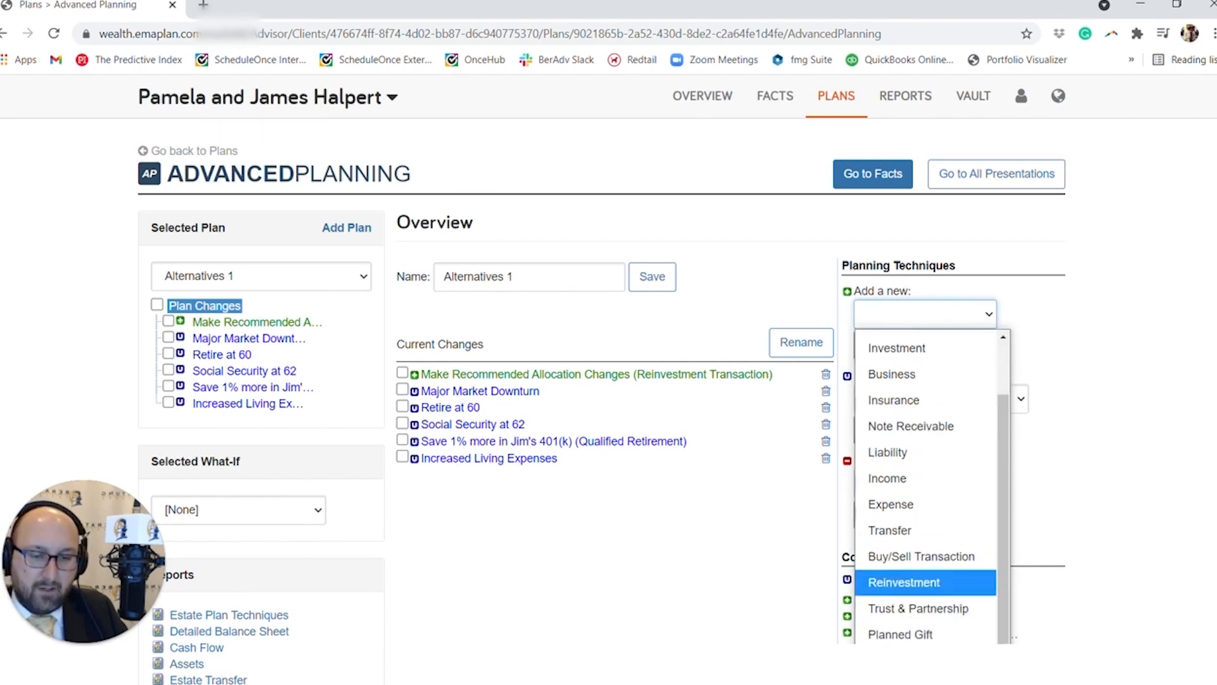
click(896, 628)
click(896, 345)
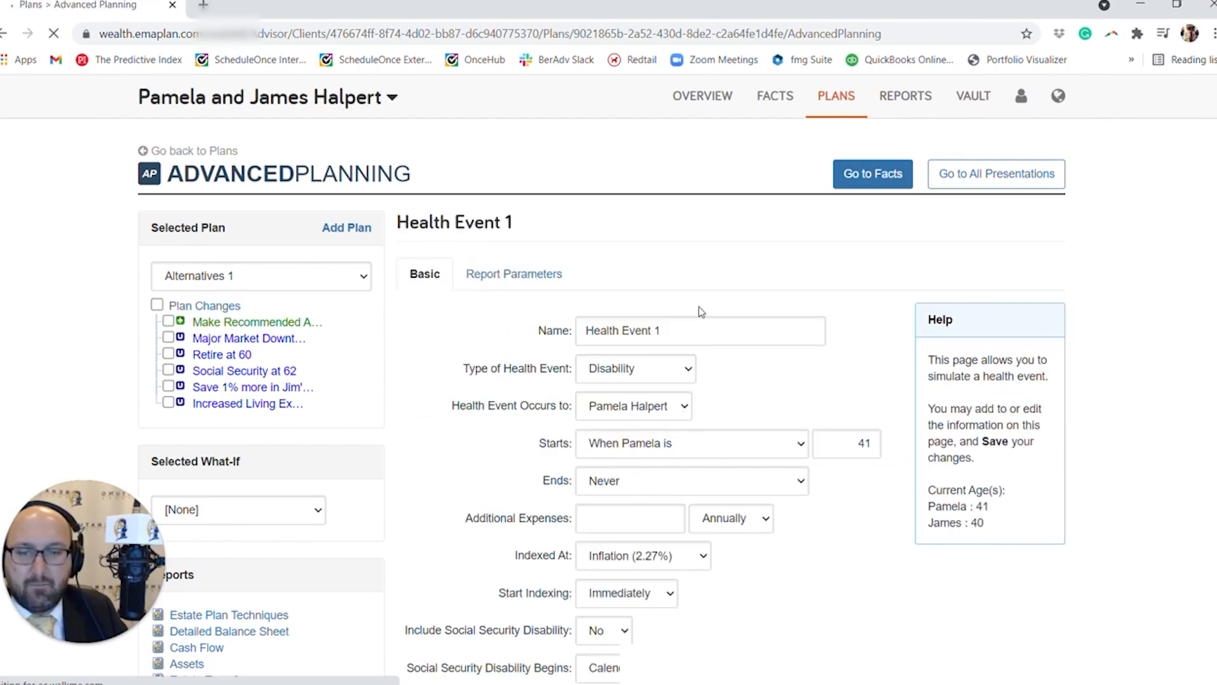
Name the health event "Disability" followed by the wife's short first name, and set it to start at her age 46.
scroll(636, 252, down, 2)
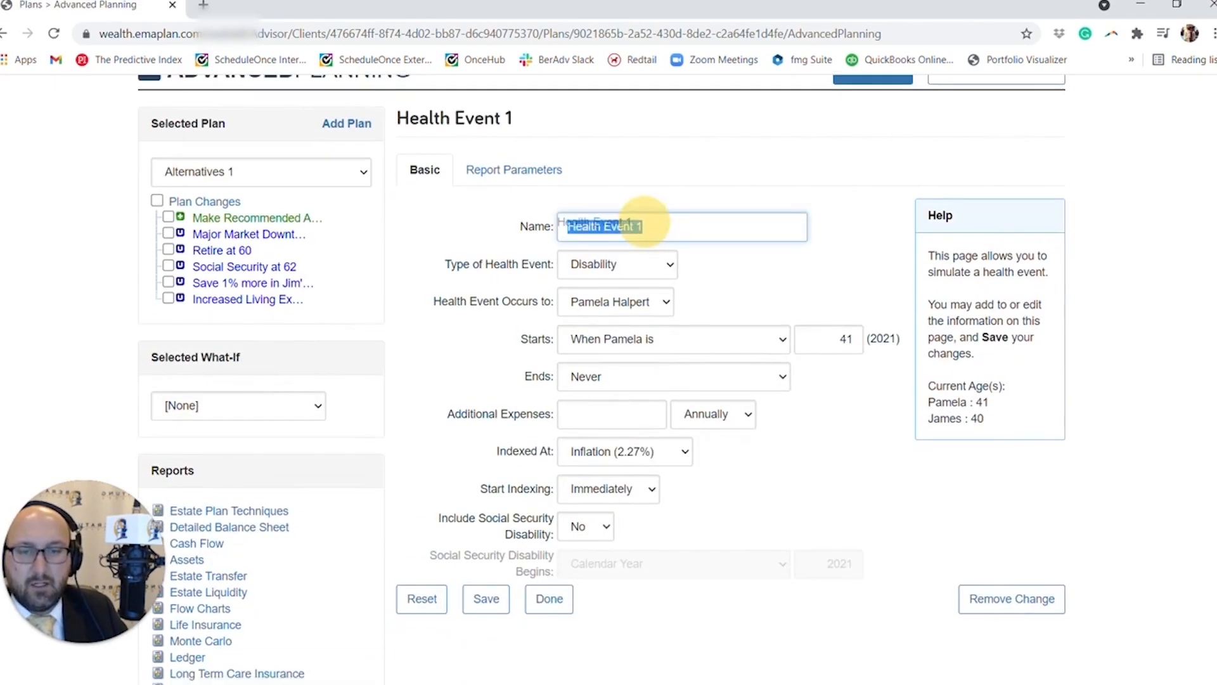
triple_click(634, 227)
text(Disali)
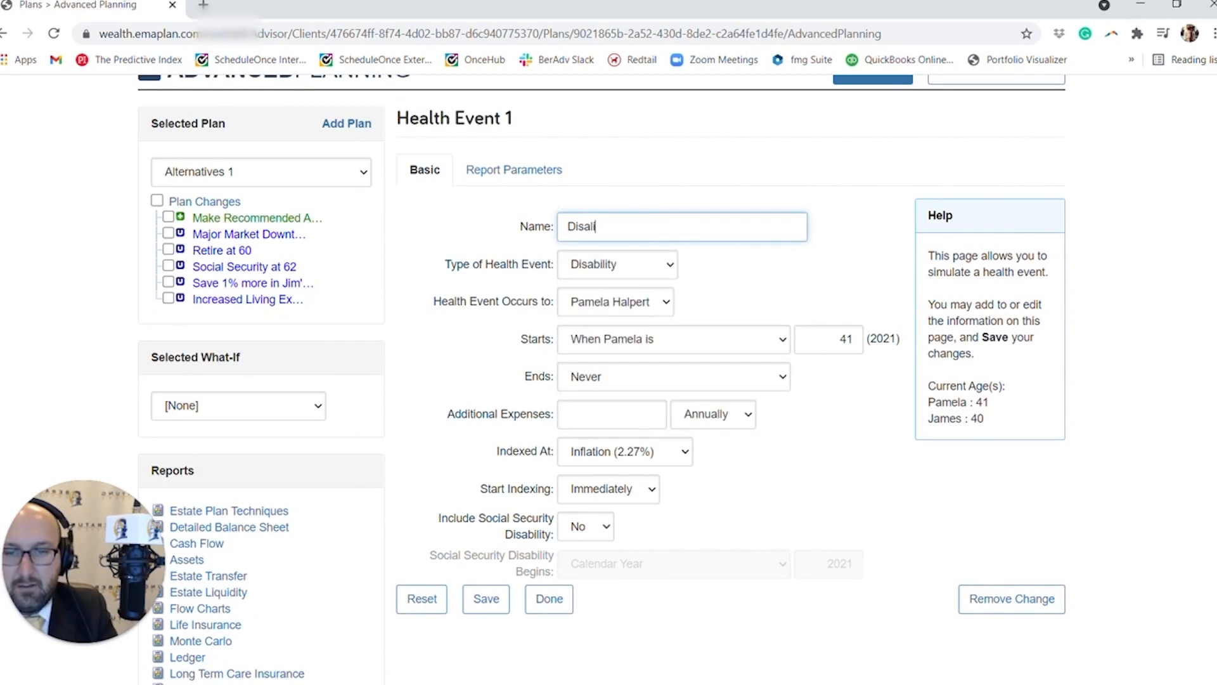
key(BackSpace)
key(BackSpace)
text(bility Pam)
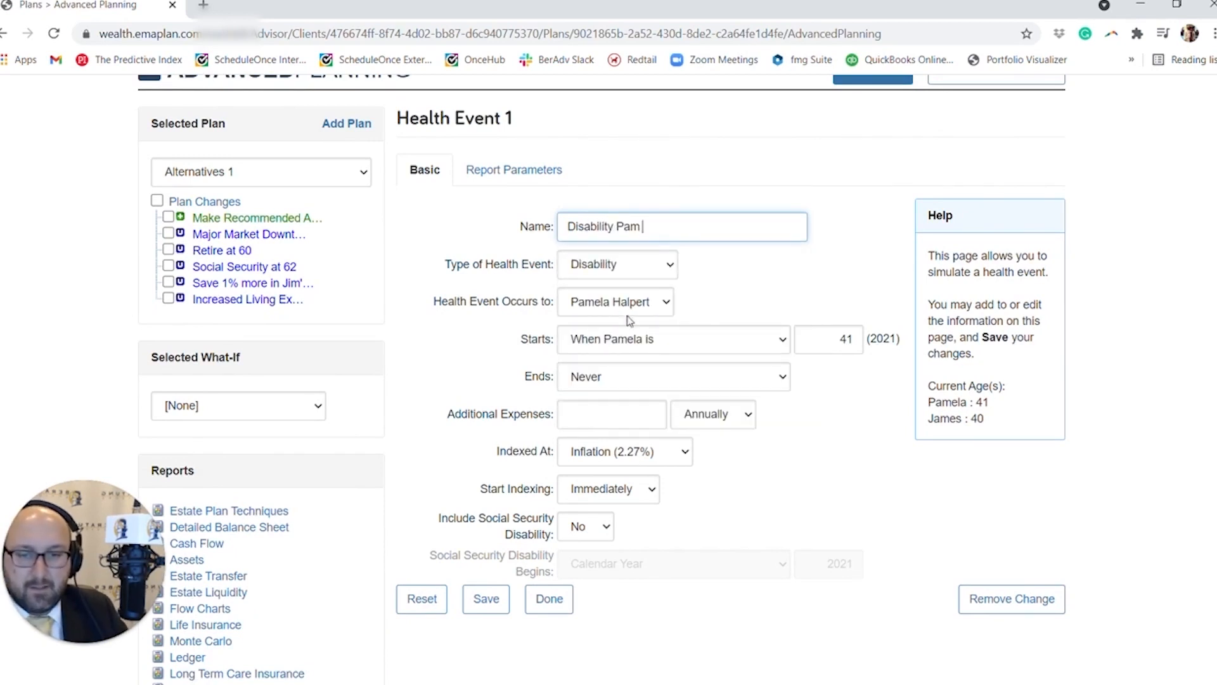
double_click(843, 339)
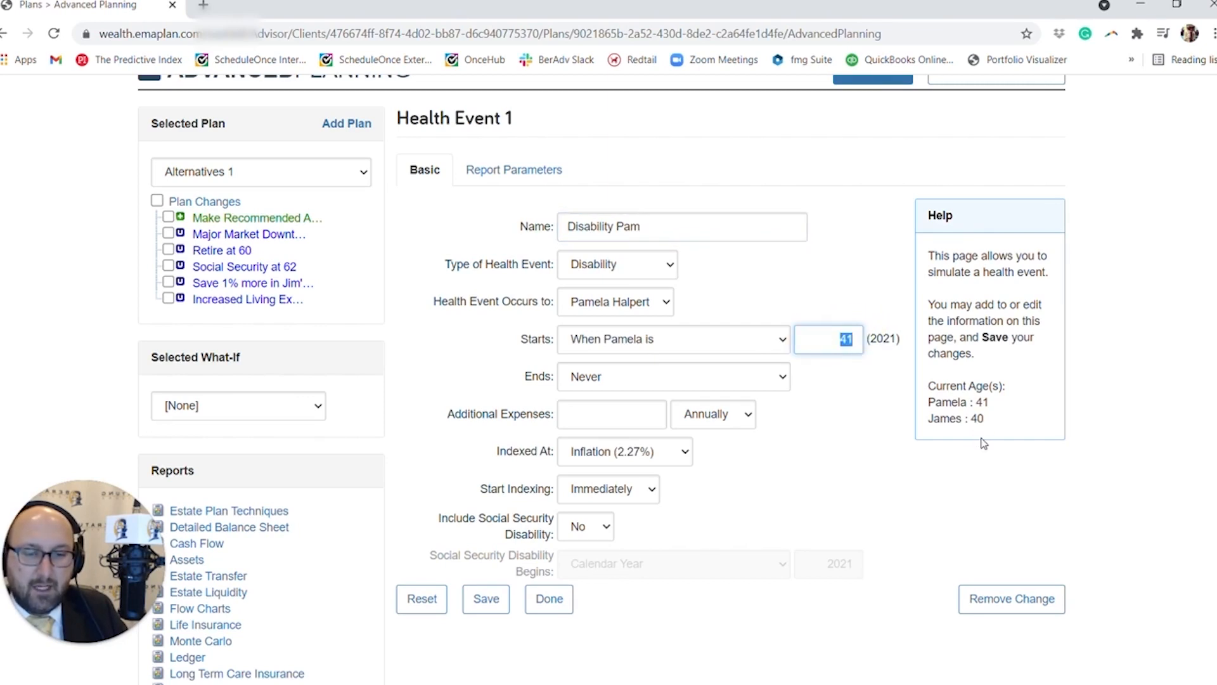
text(46)
click(932, 462)
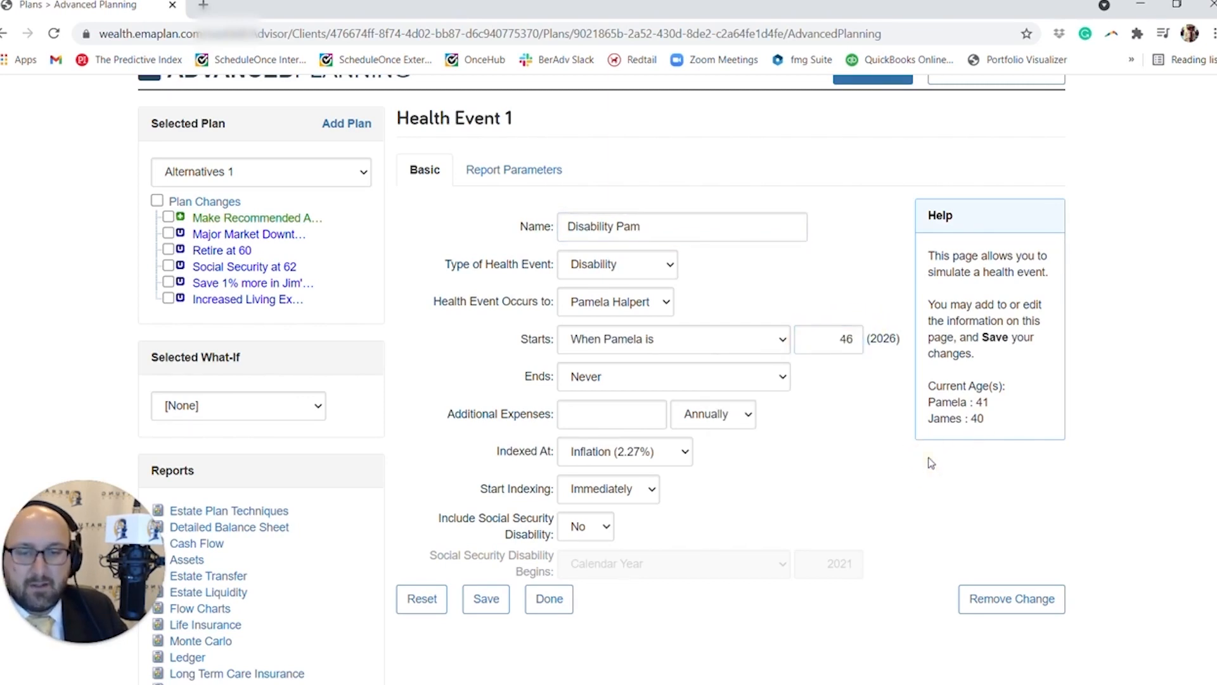
Set the disability to end at the wife's retirement (age 65 in 2045), leave additional expenses blank, and save and close the event.
click(734, 379)
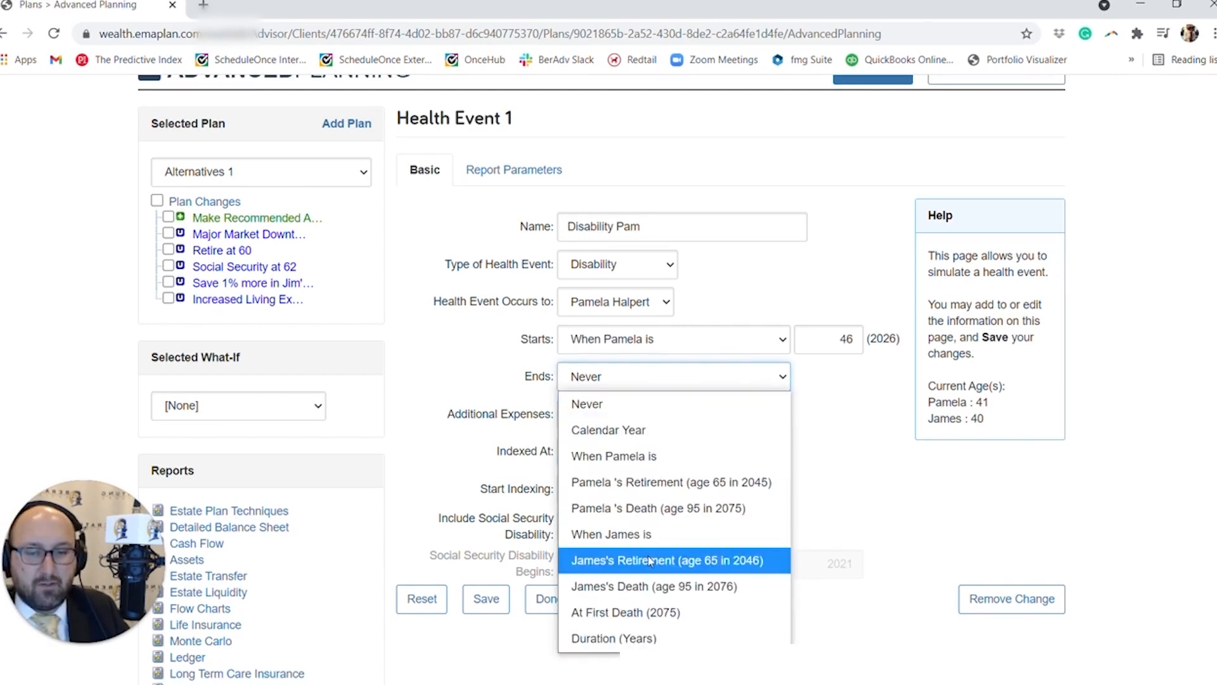
click(666, 482)
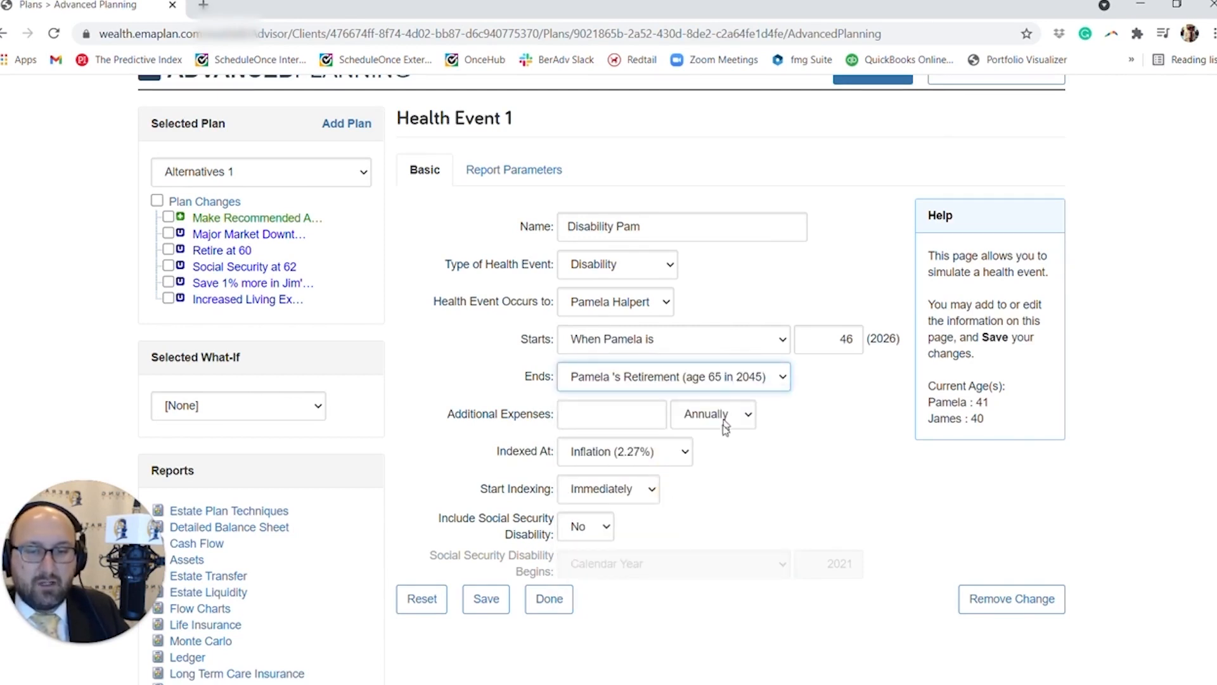
click(643, 422)
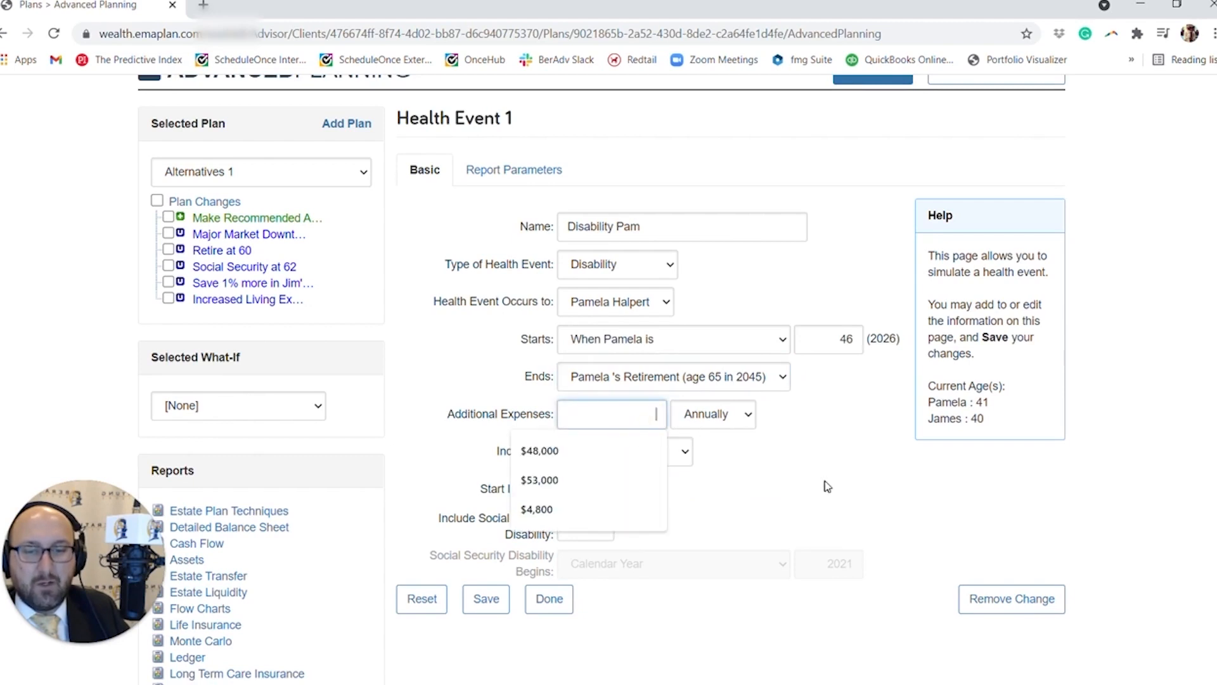
click(824, 482)
scroll(666, 506, down, 1)
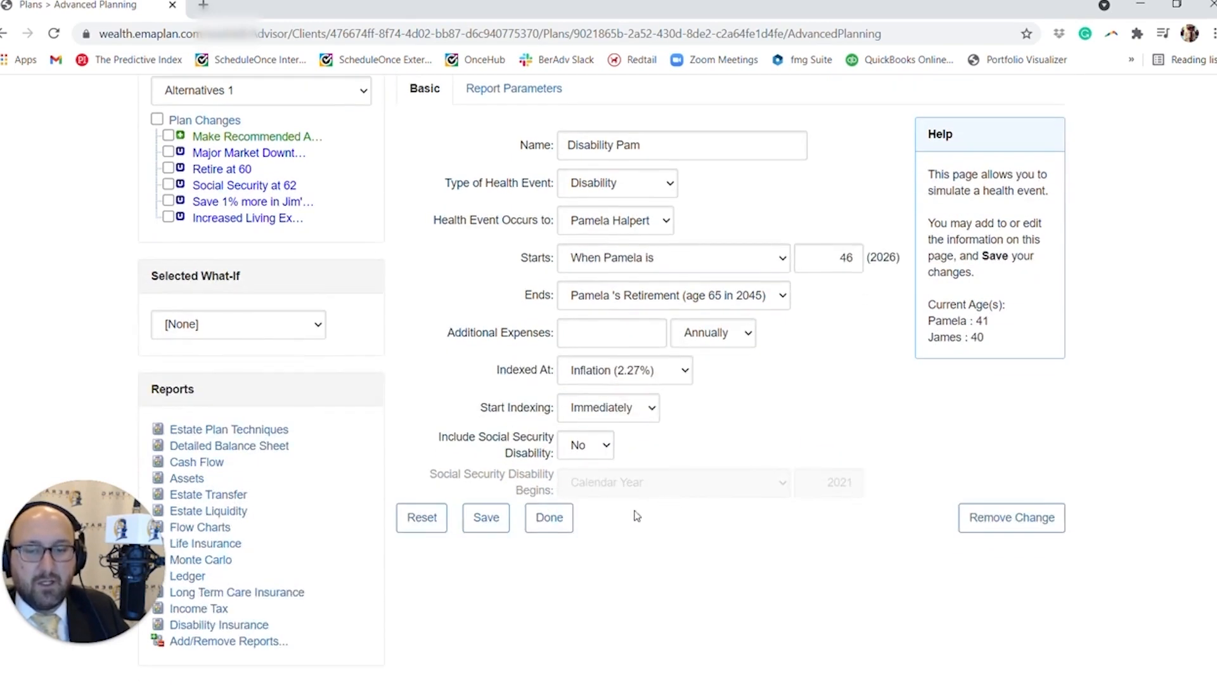
click(494, 519)
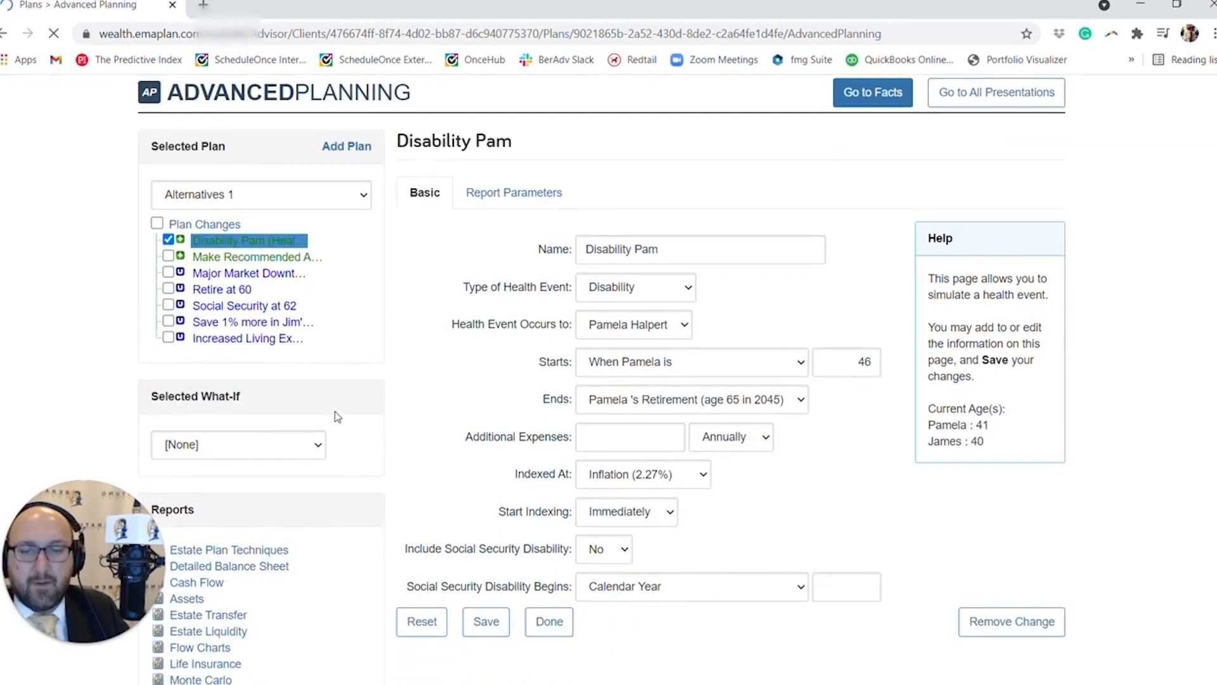
scroll(596, 345, down, 1)
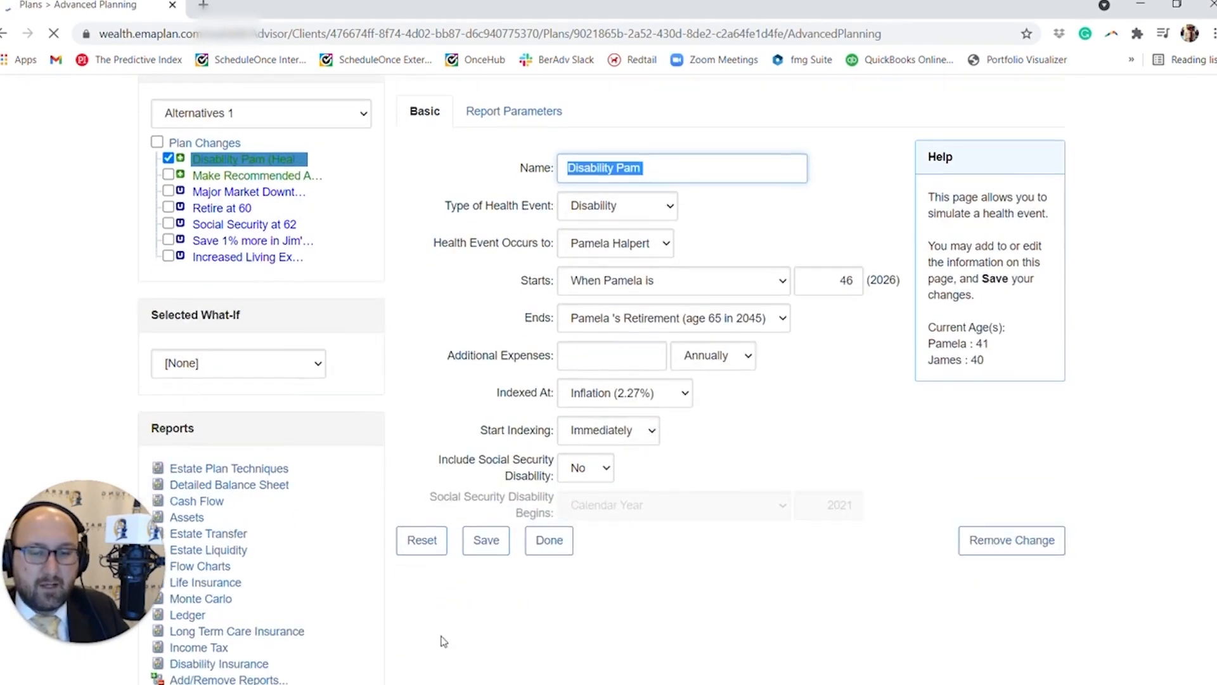
click(557, 541)
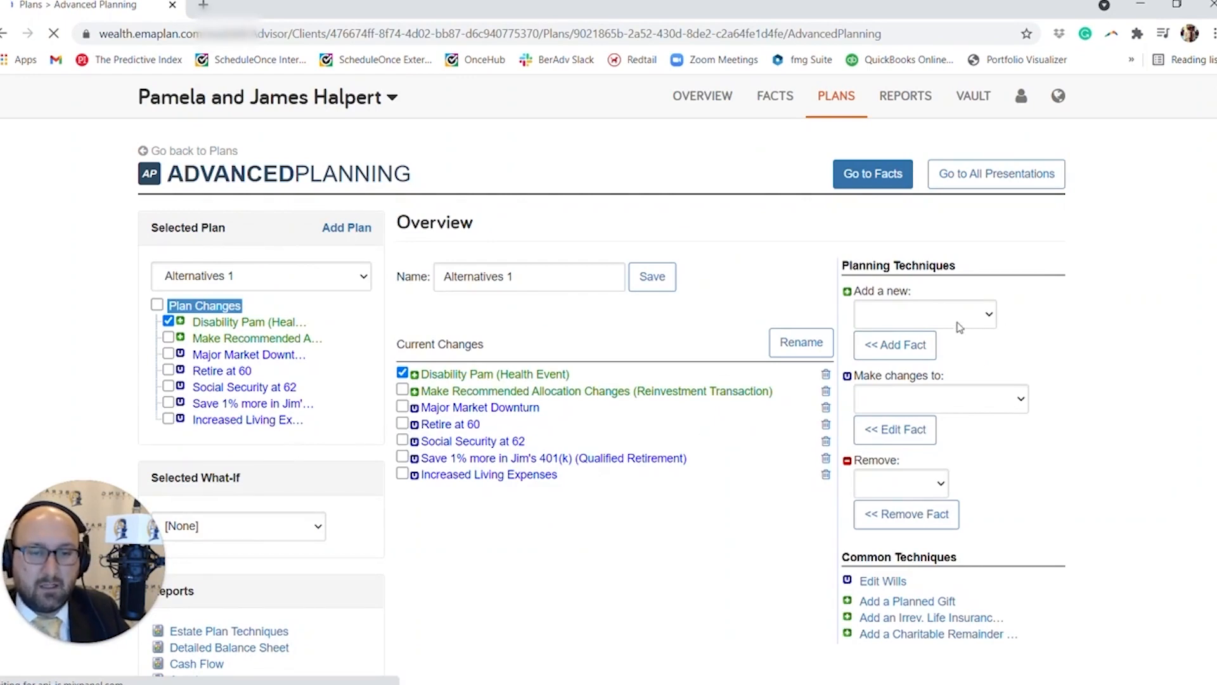
Add a second Health Event fact to the Alternatives 1 plan.
click(956, 315)
scroll(926, 516, down, 2)
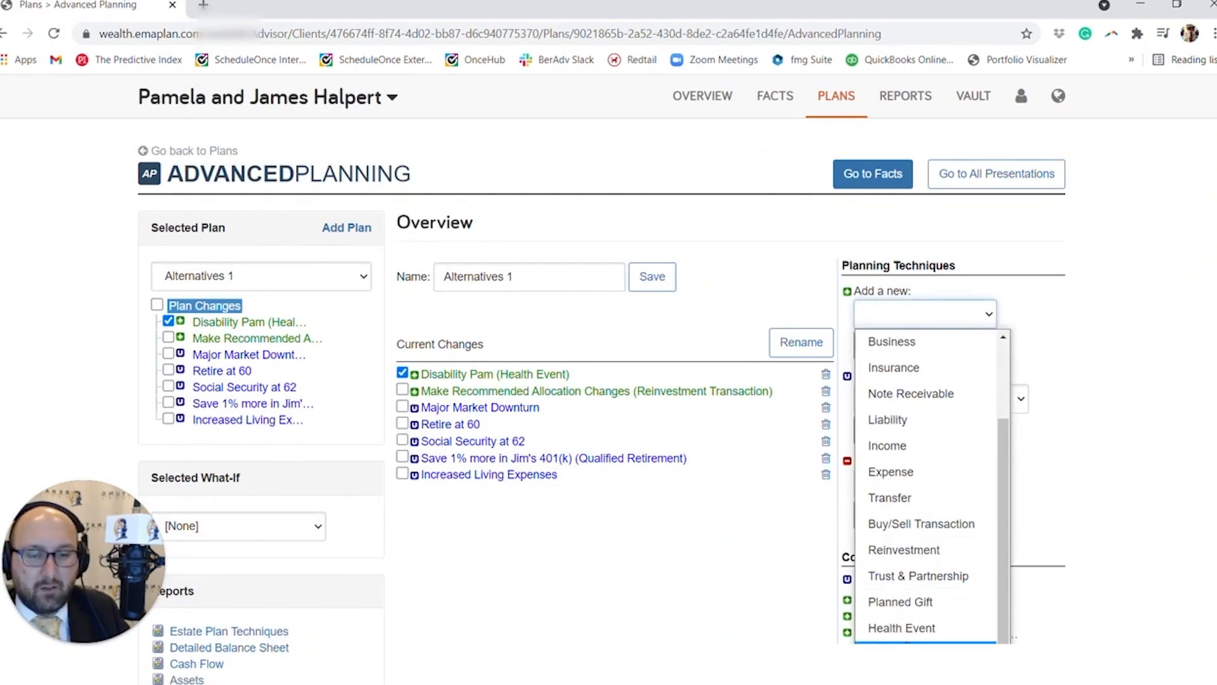
click(902, 627)
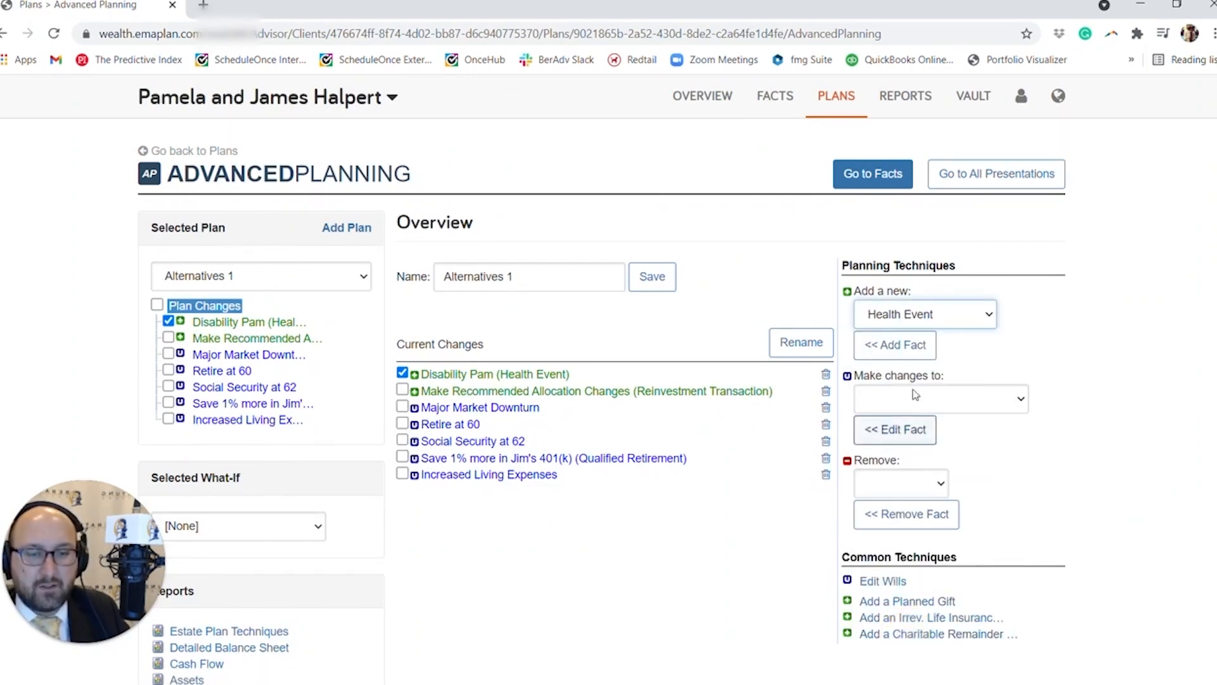
click(907, 357)
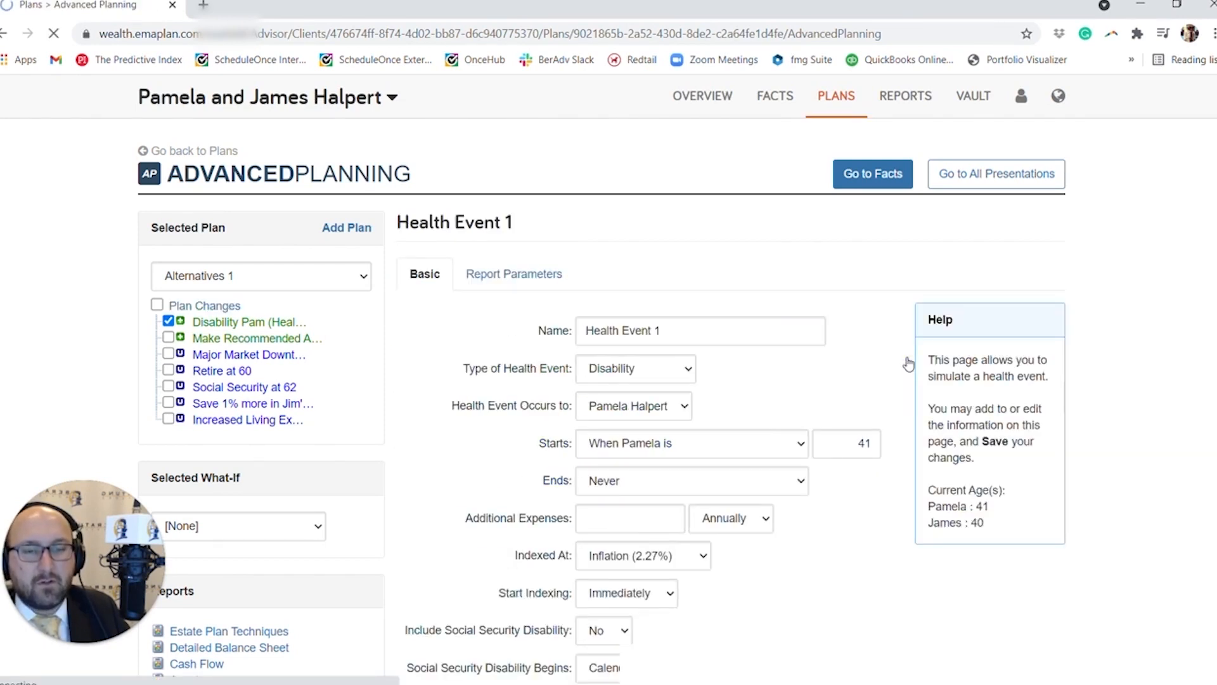
Name the new health event "LTC - " followed by the wife's short first name, and set its type to Long-Term Care.
click(679, 337)
click(674, 340)
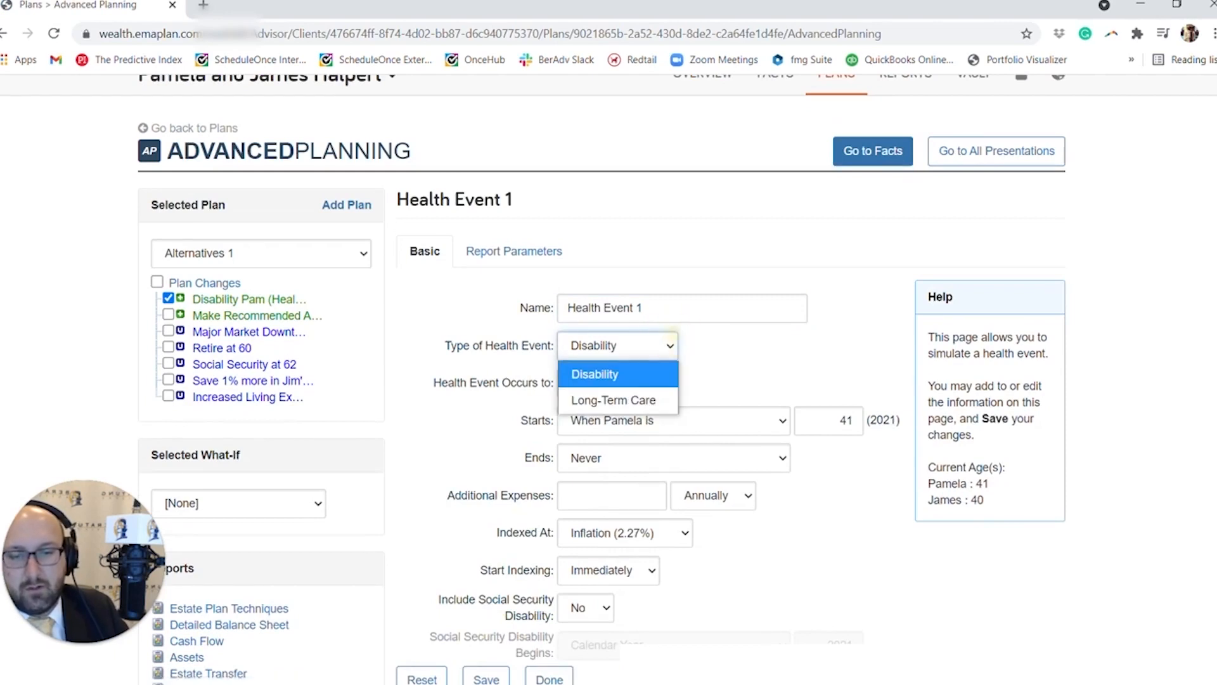
triple_click(660, 307)
text(LTC)
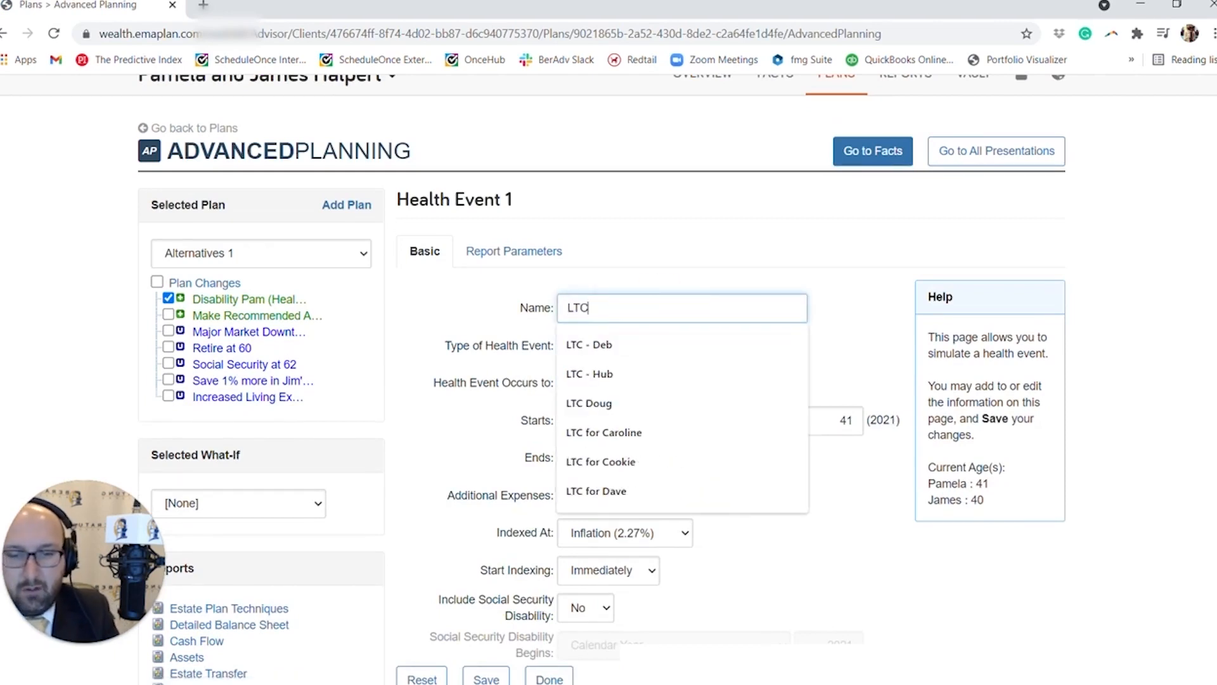
text( - P)
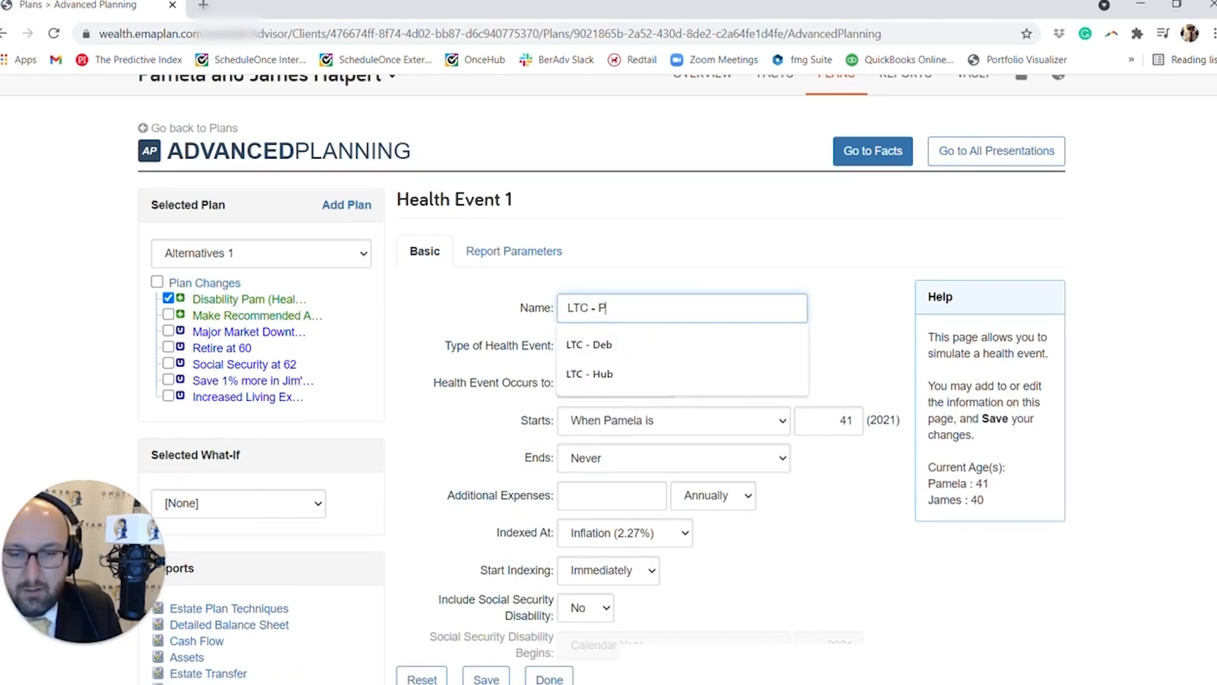
text(sm)
key(Tab)
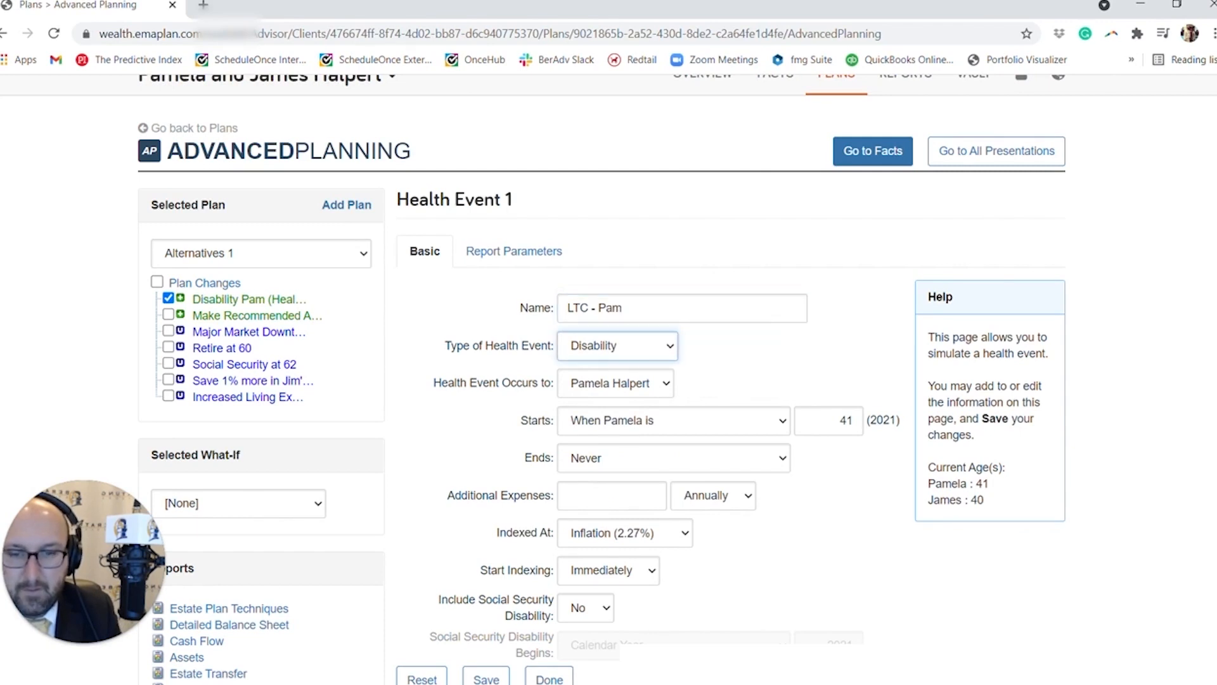
click(627, 344)
click(629, 400)
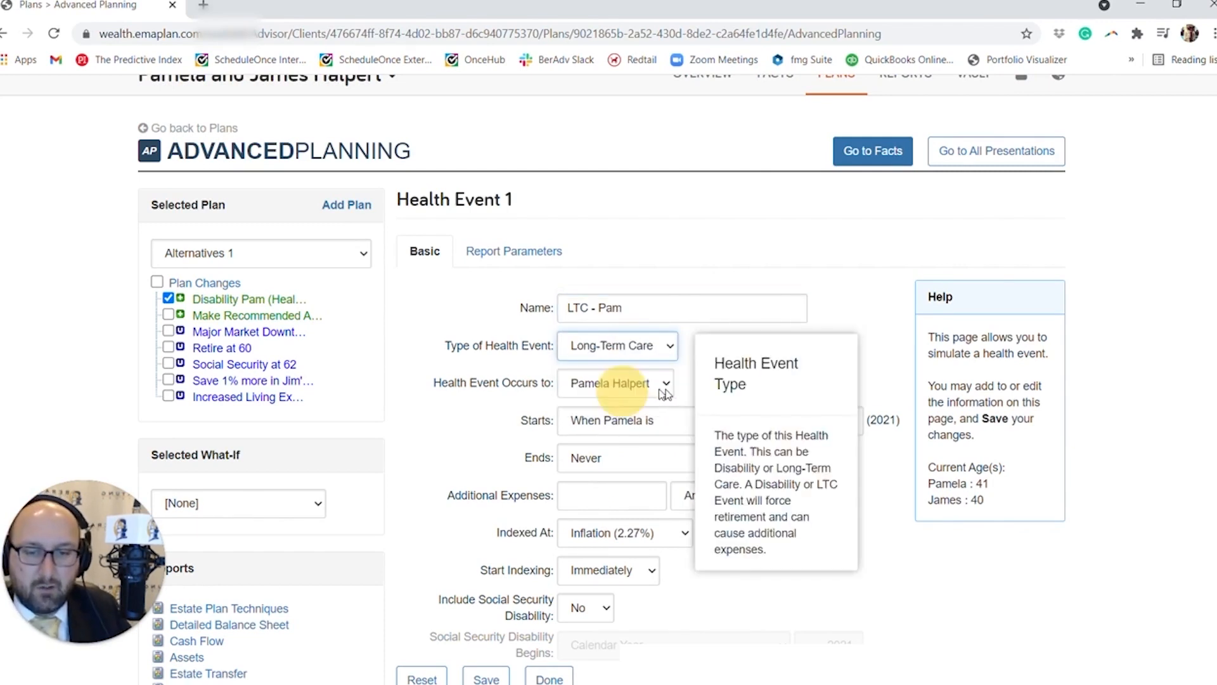
Set the long-term care event to start when the wife is 70 and end after a duration of 7 years.
scroll(675, 391, down, 1)
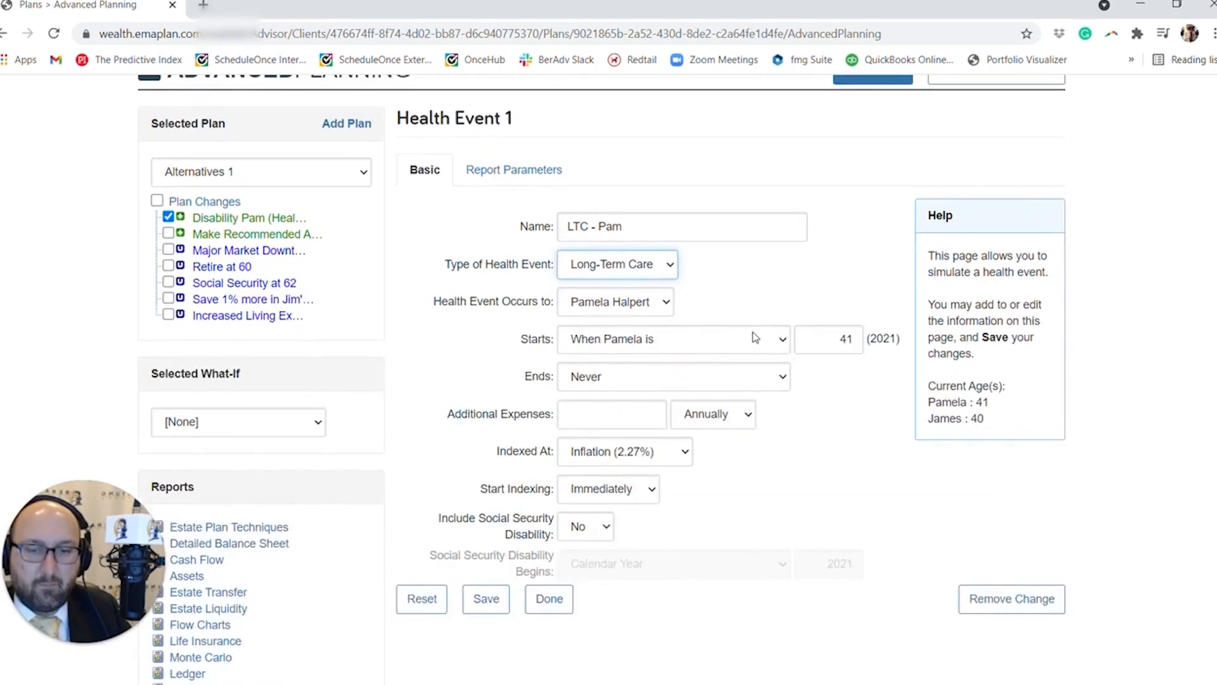
double_click(845, 339)
text(70)
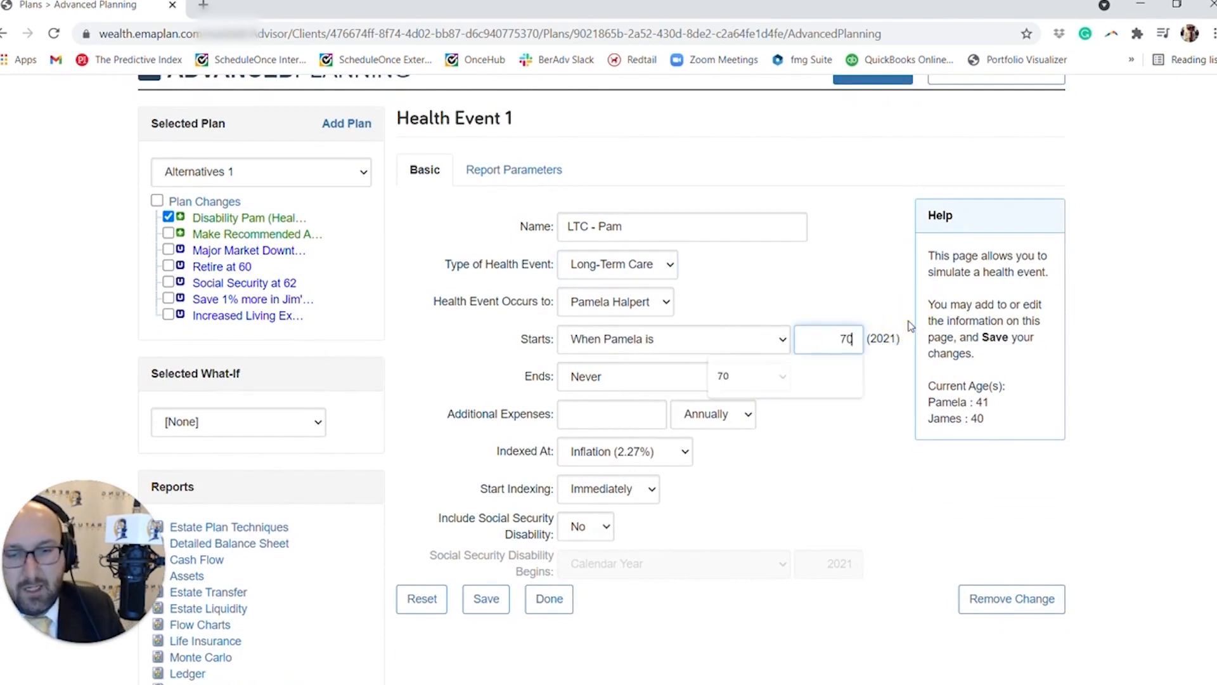
key(Tab)
key(Down)
key(Tab)
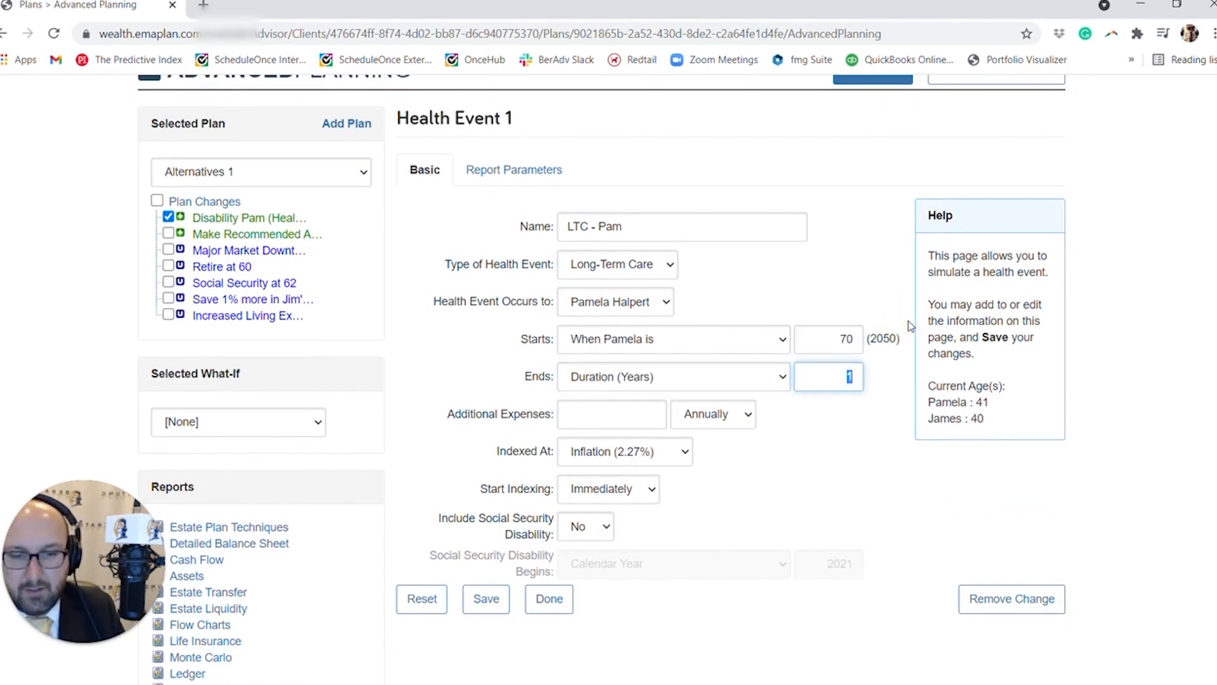
text(7)
key(Tab)
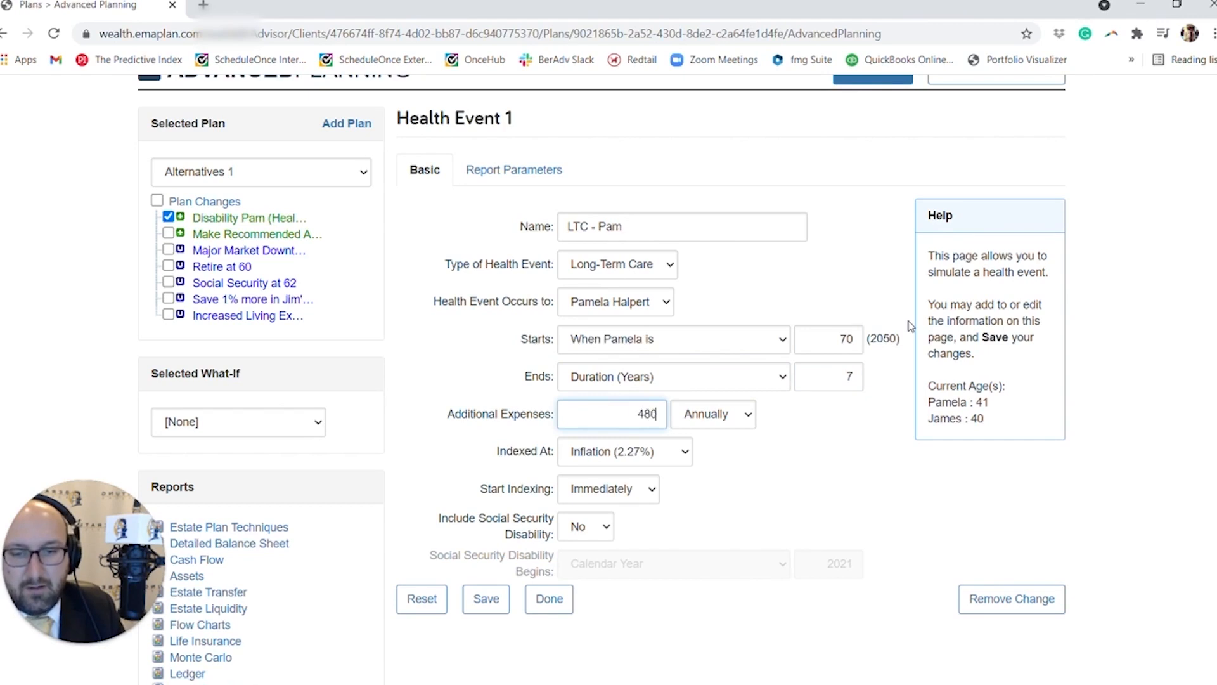
Enter additional expenses of $48,000 annually for the long-term care event, then save and close it.
key(Tab)
scroll(828, 395, down, 2)
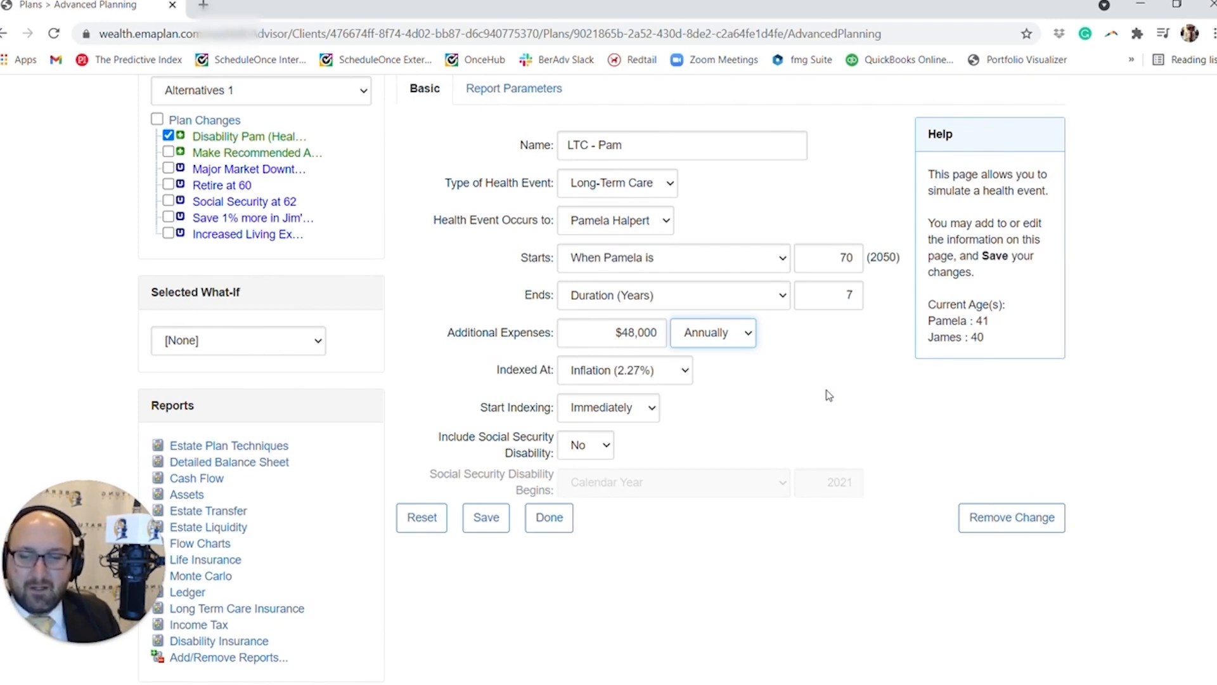
scroll(828, 396, down, 2)
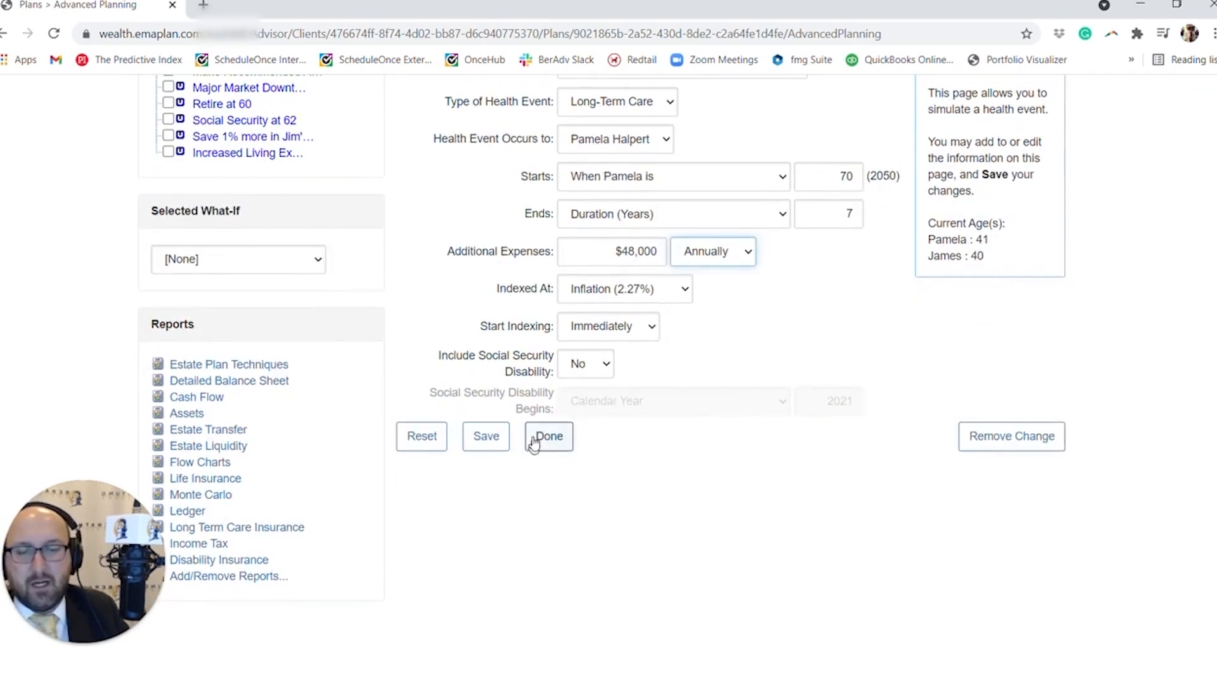
scroll(534, 442, up, 2)
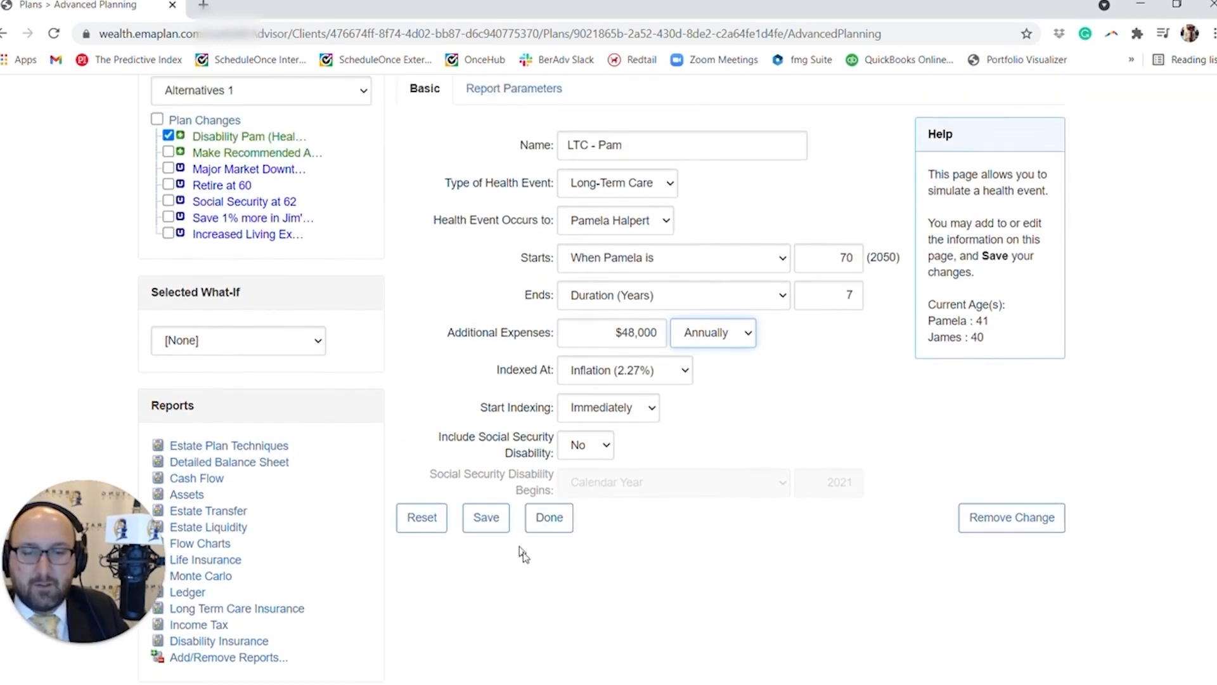
click(549, 518)
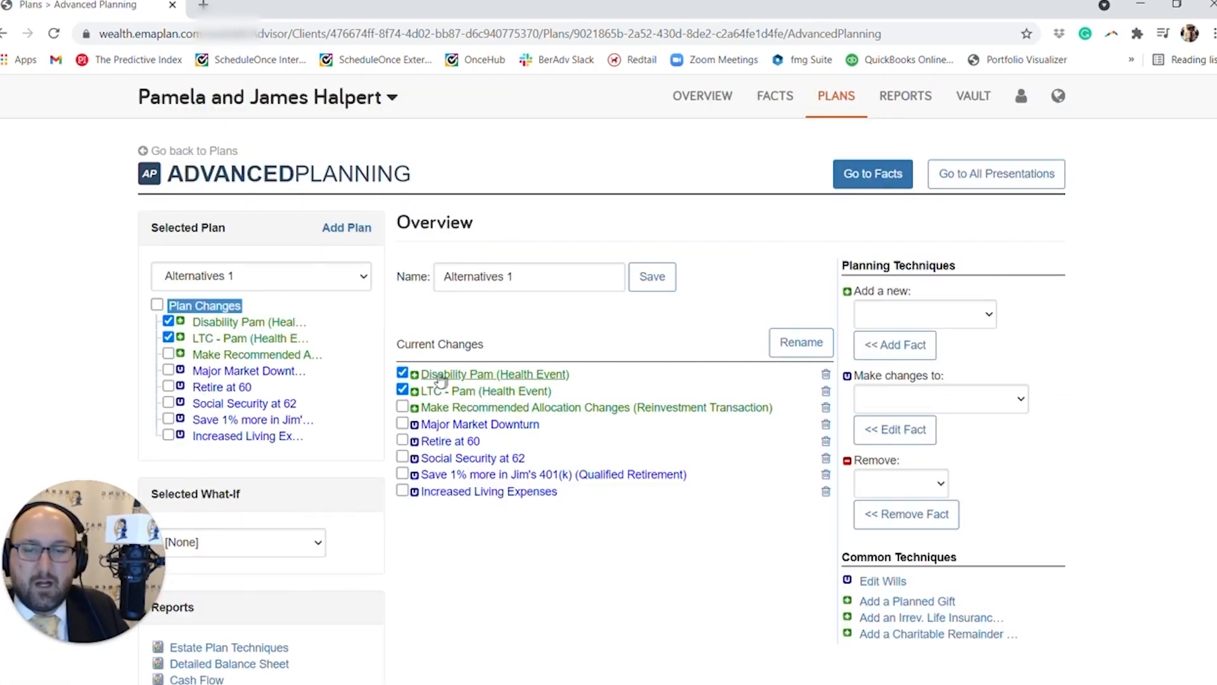
Switch off the disability and long-term care health events in Alternatives 1, then open Decision Center from the client's plans.
click(402, 373)
click(403, 390)
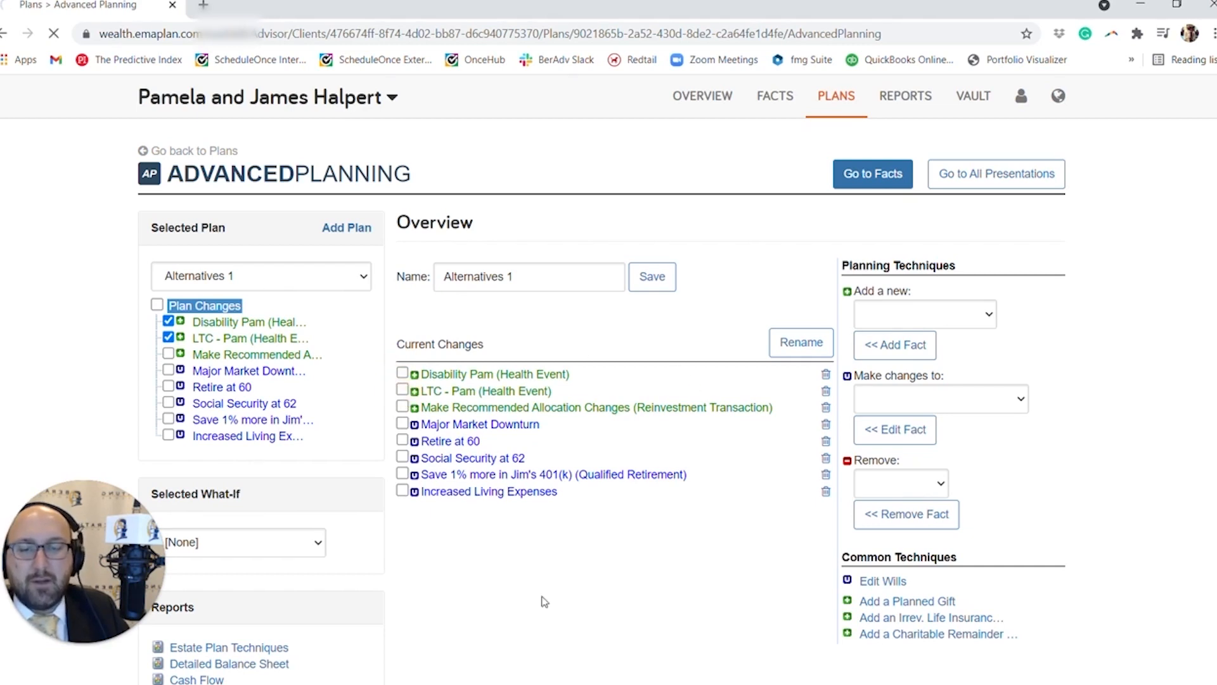
click(849, 98)
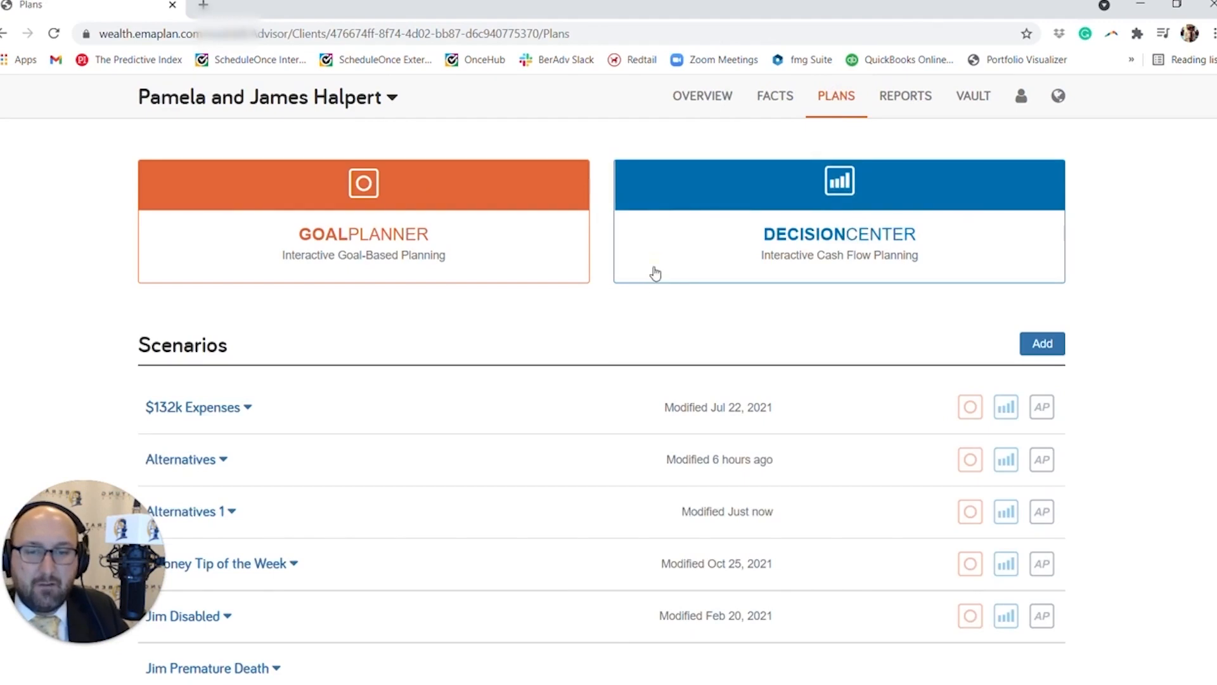
click(655, 273)
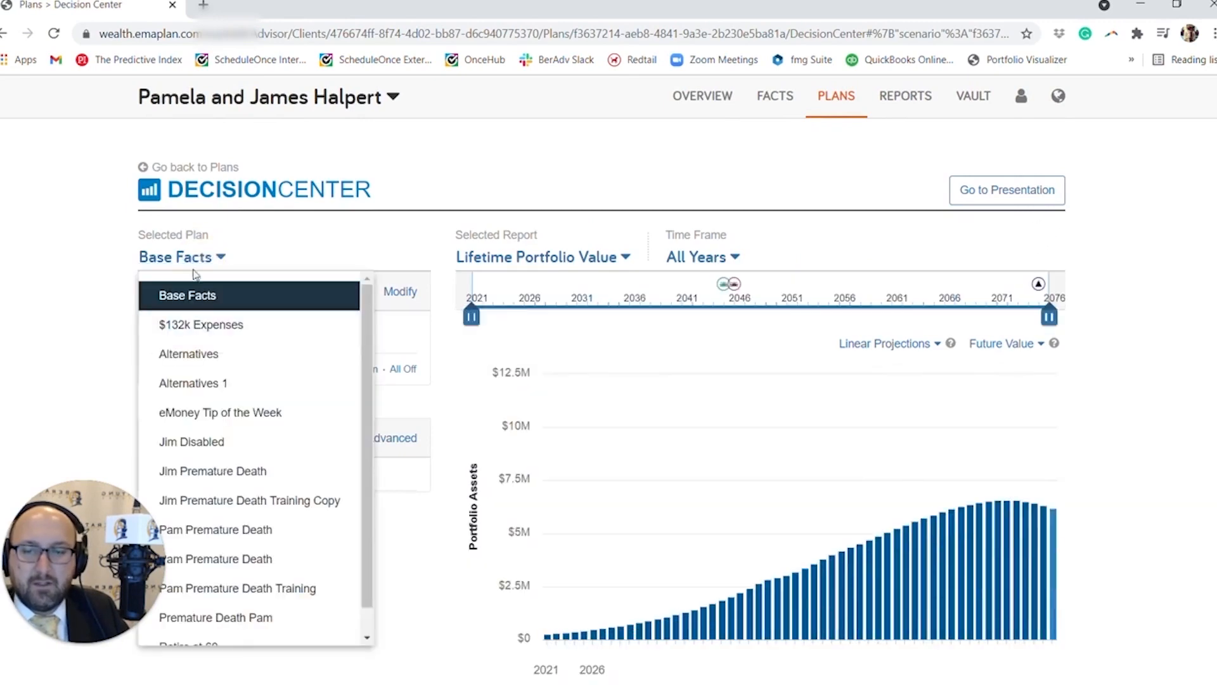
Change the Decision Center report to Monte Carlo and view its Monte Carlo Summary for Base Facts.
click(193, 258)
click(194, 260)
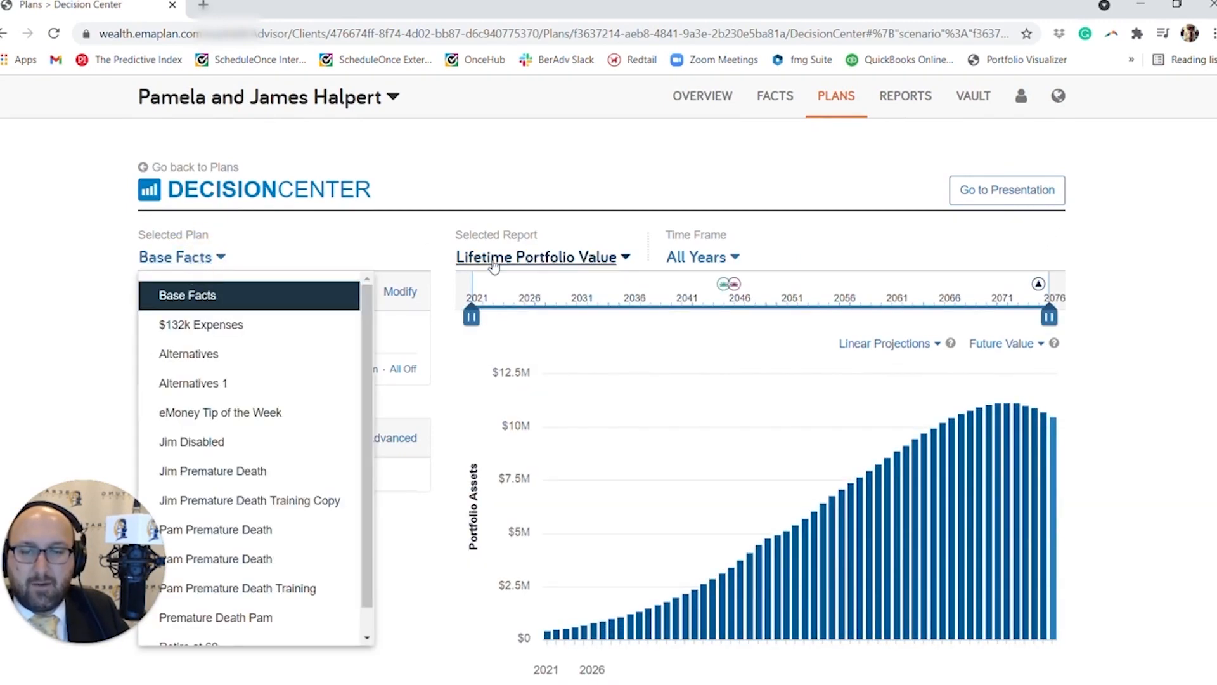
click(535, 257)
click(492, 329)
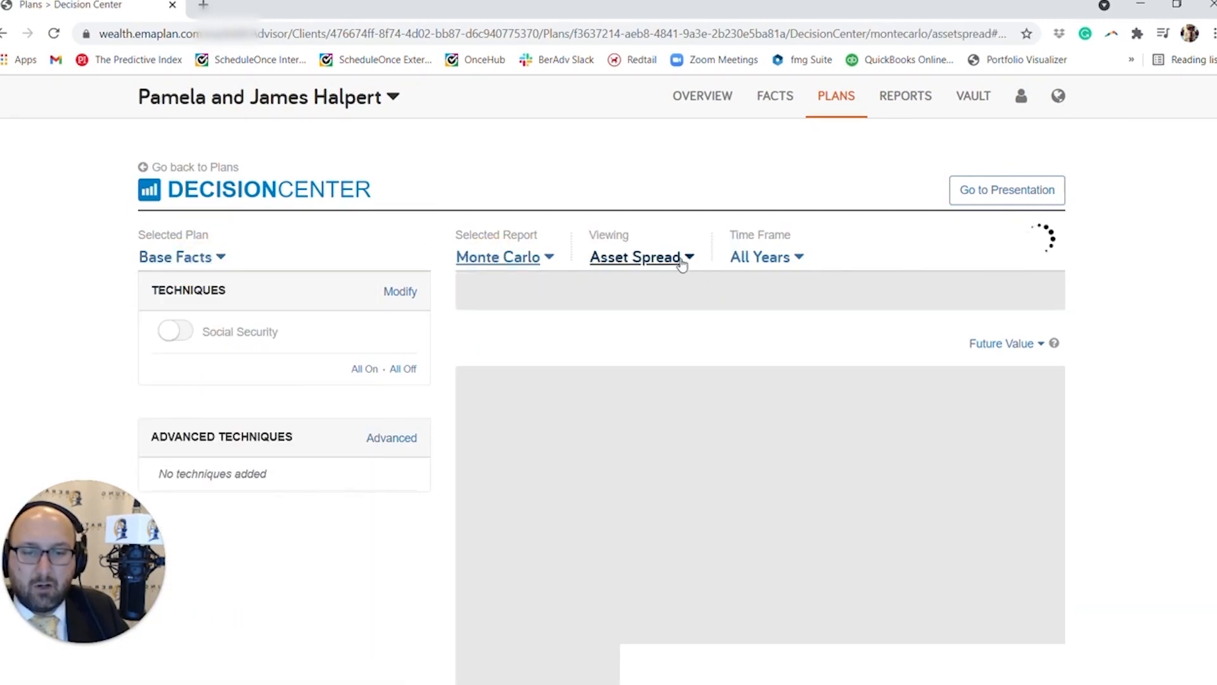
click(673, 258)
click(638, 359)
scroll(627, 348, down, 4)
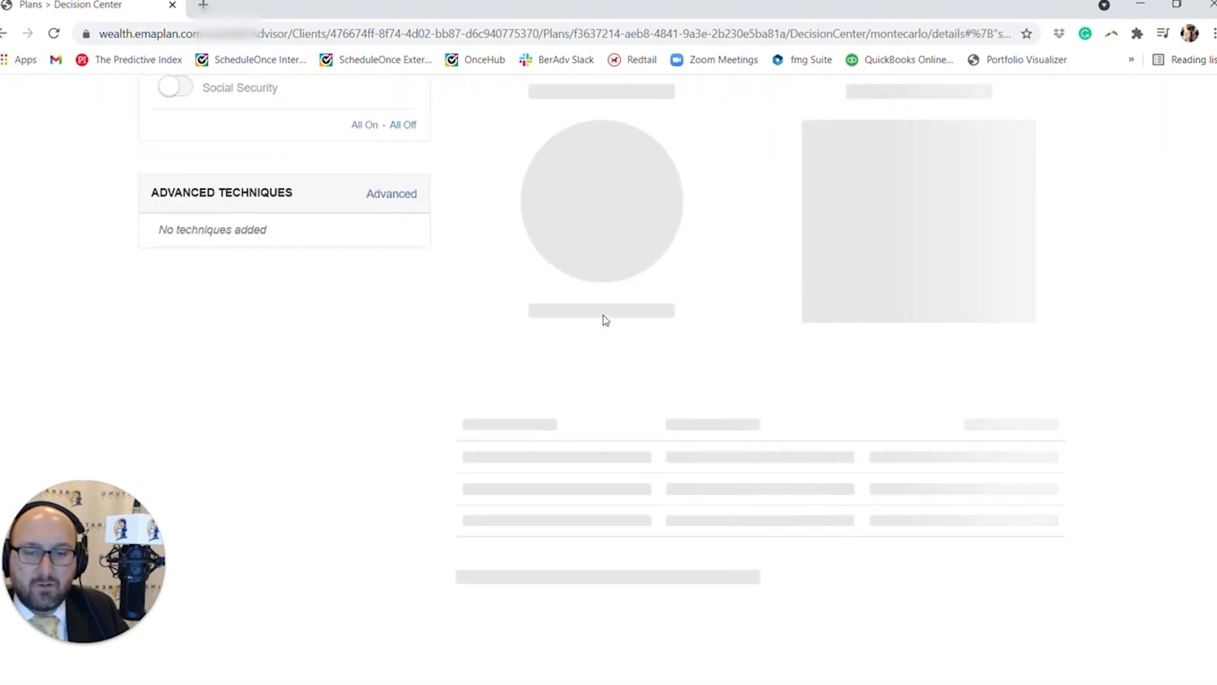
scroll(565, 283, up, 4)
Select the Alternatives 1 plan and switch on its "Retire at 60" and 1% additional 401(k) savings techniques.
click(209, 269)
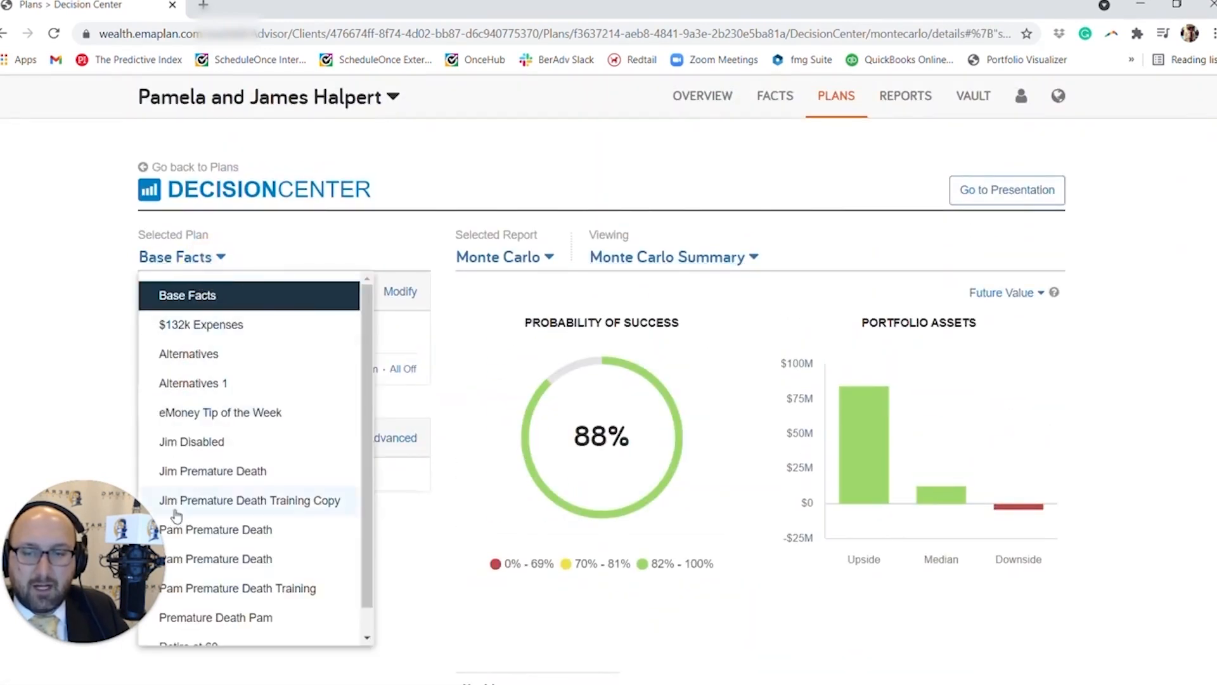
click(220, 385)
scroll(348, 458, down, 4)
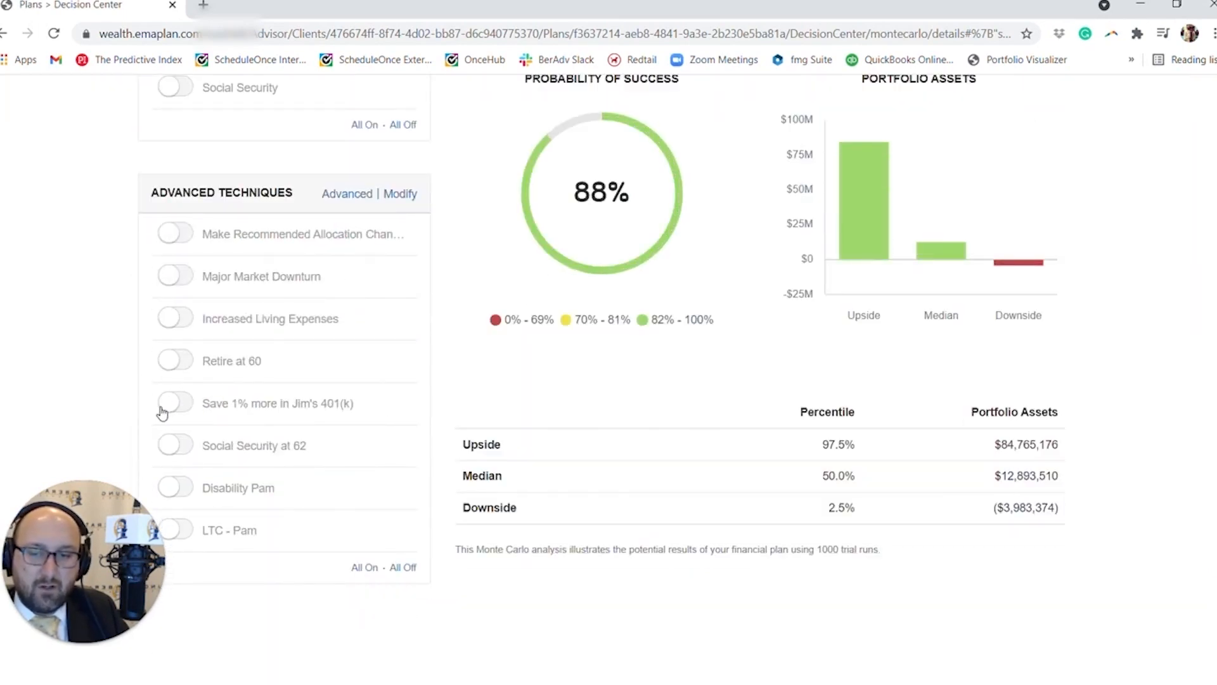
click(173, 362)
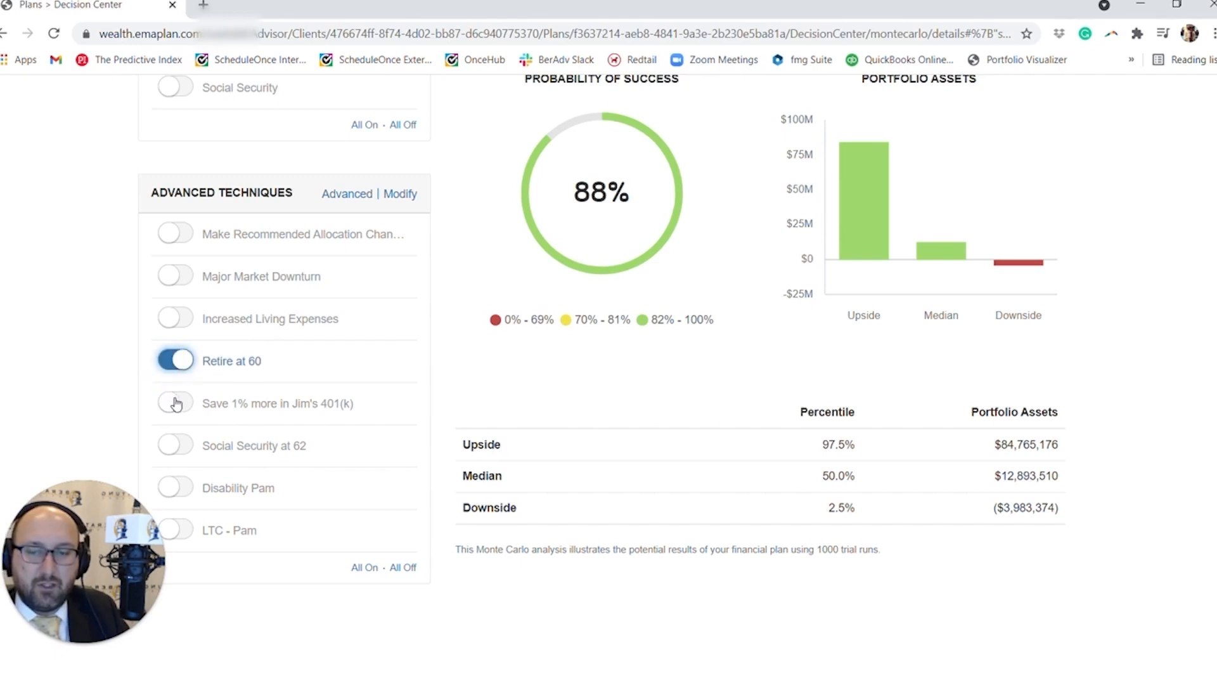
click(176, 403)
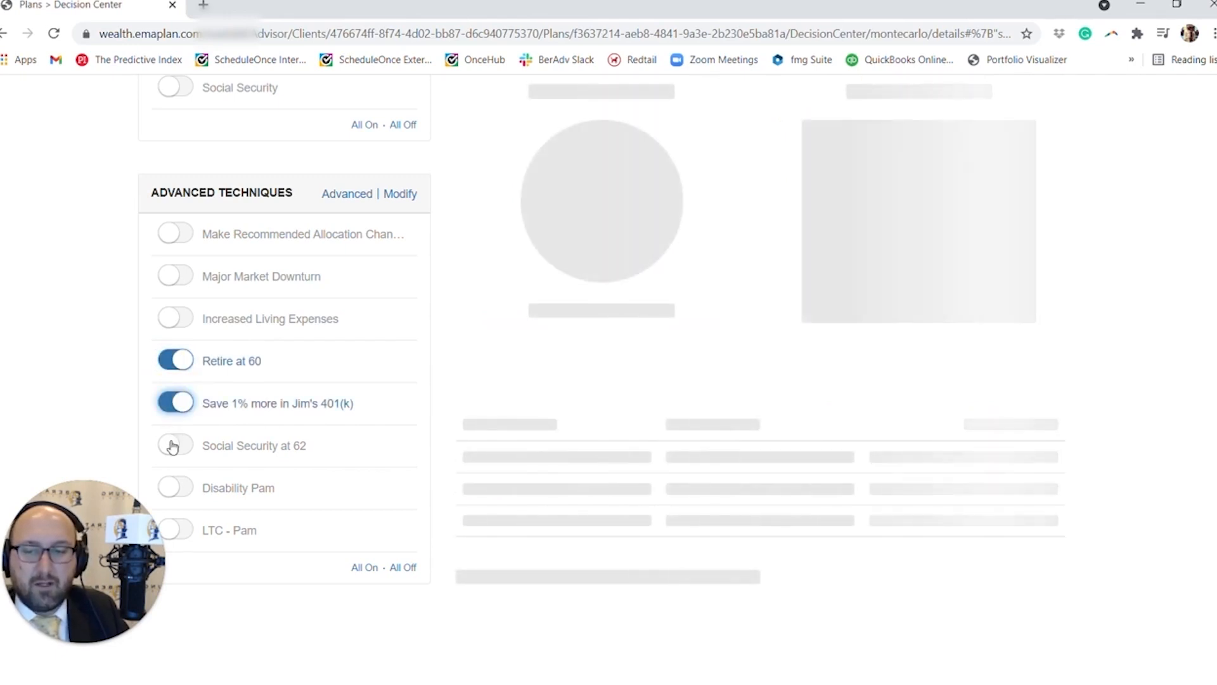